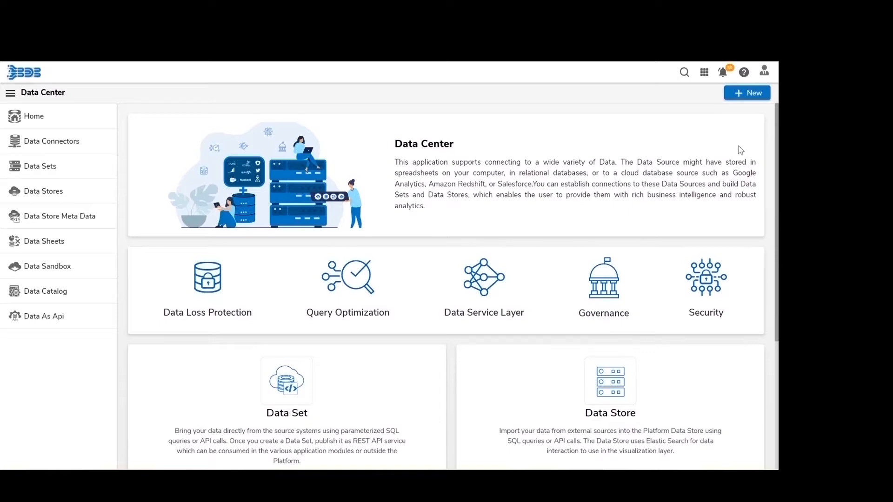
- Tour the Data Connectors, Data Sets, Data Stores and Data Store Meta Data pages, ending on Data Sheets
left_click(748, 95)
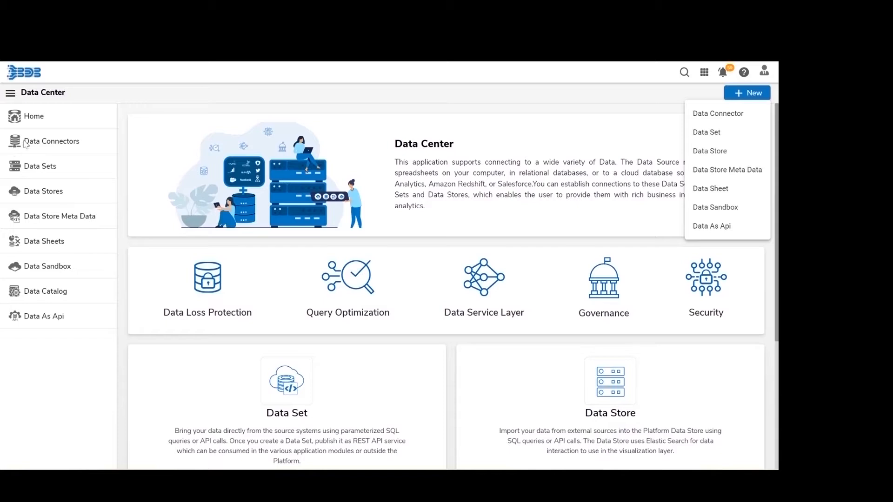
left_click(53, 147)
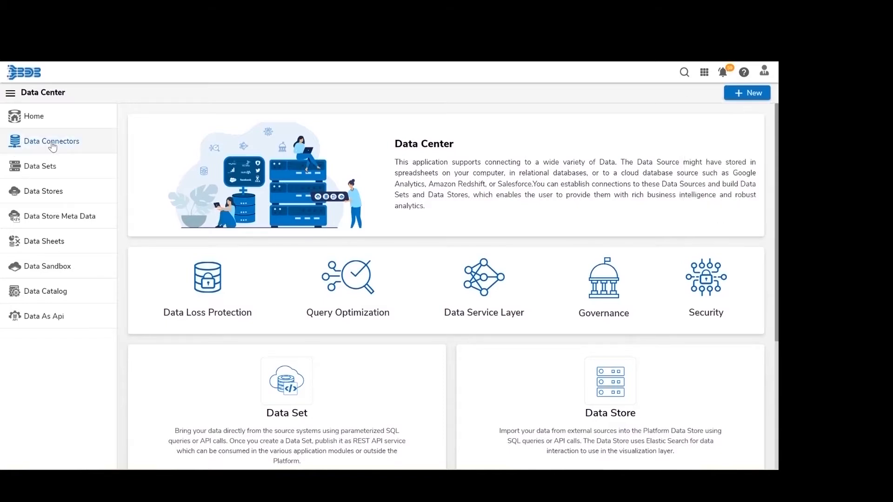
left_click(53, 147)
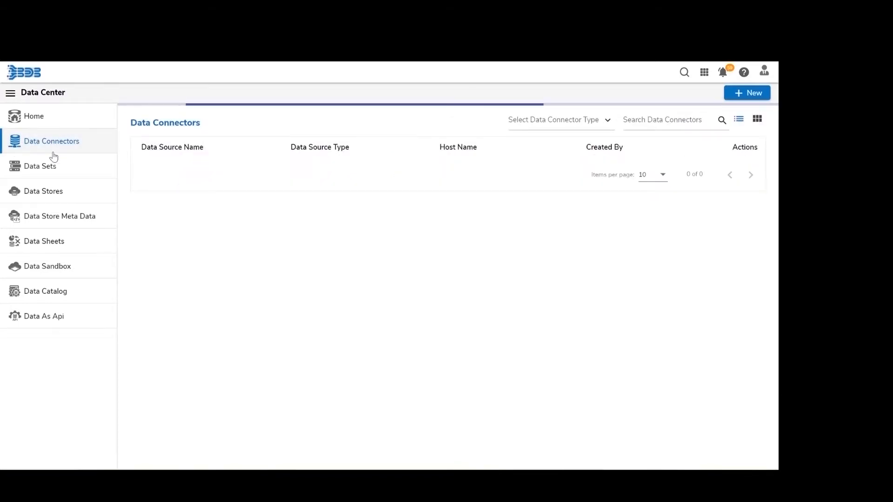
left_click(54, 170)
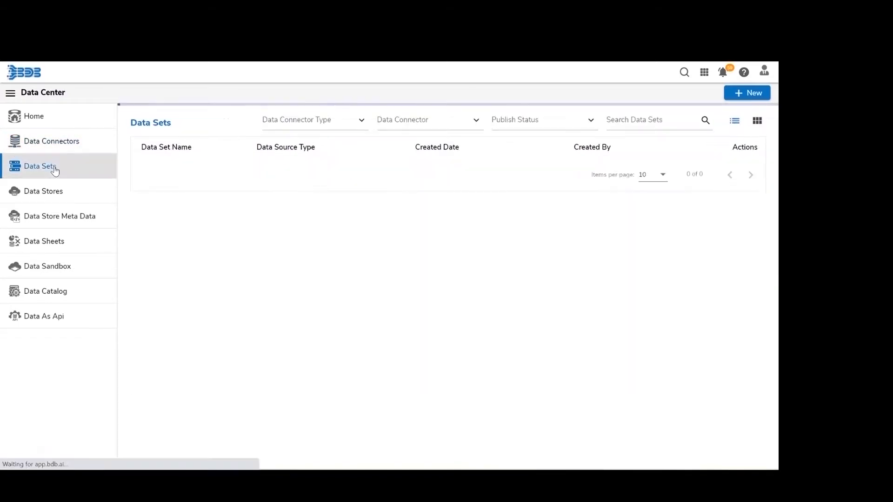
left_click(61, 199)
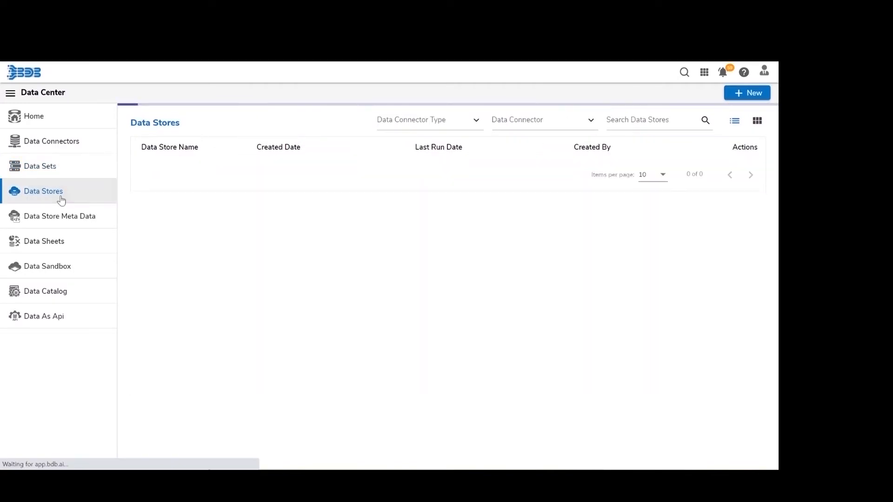
left_click(69, 224)
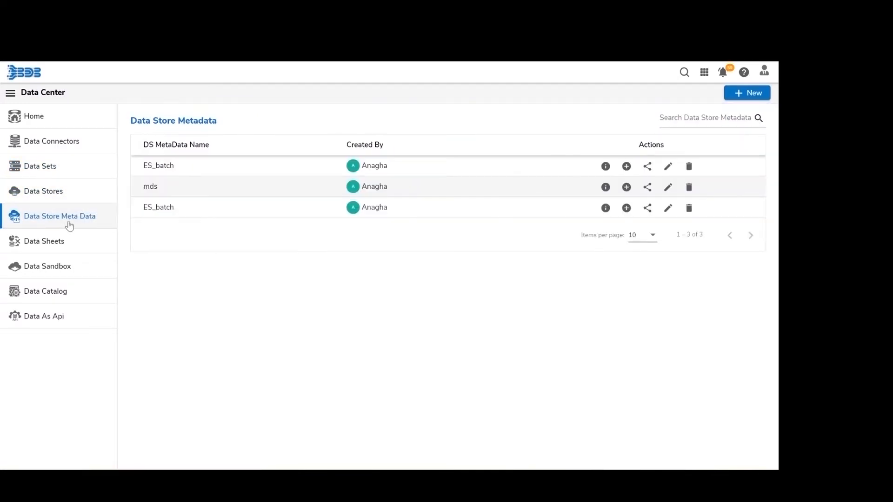
left_click(70, 246)
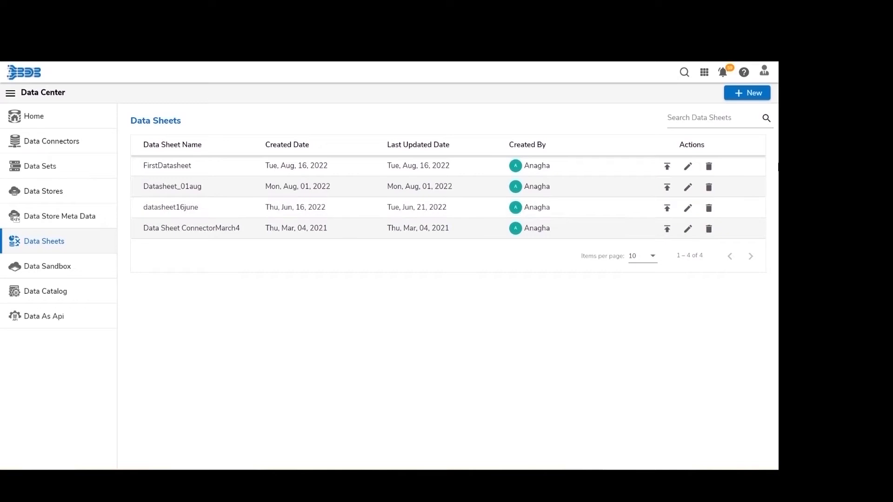
- Start a new data connector, search the types for 'mysql', then clear the search and category filter
left_click(738, 92)
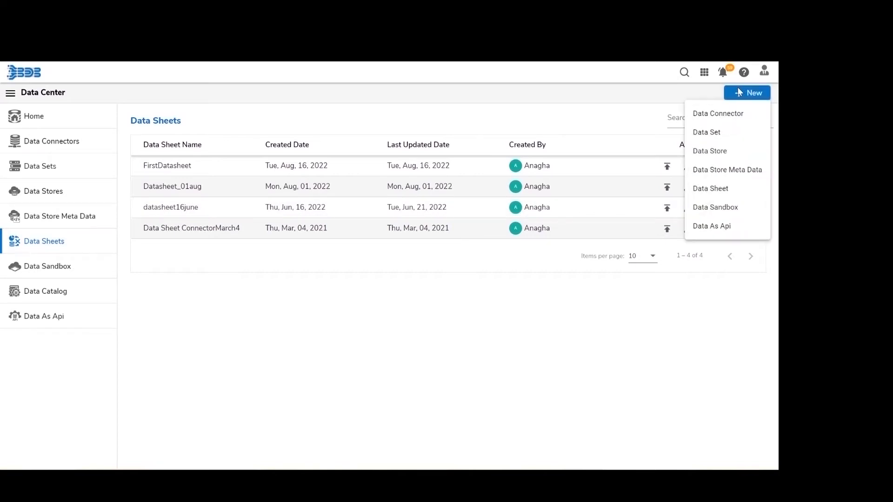
left_click(728, 114)
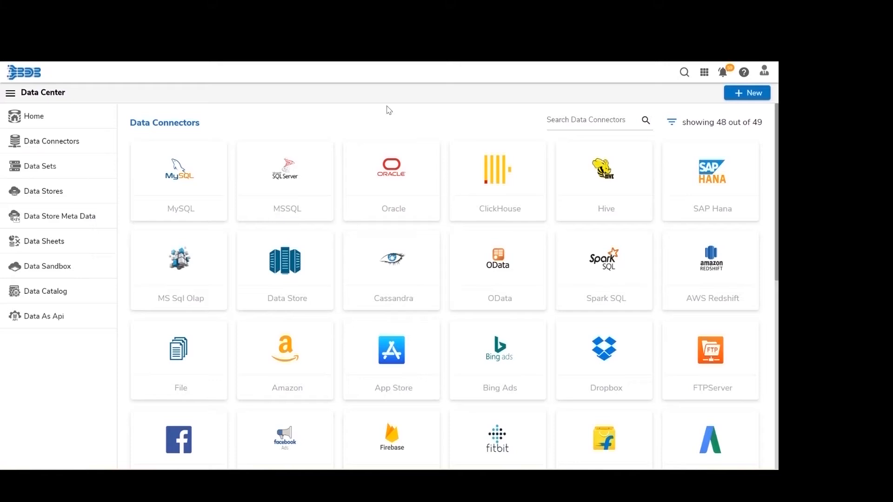
left_click(587, 119)
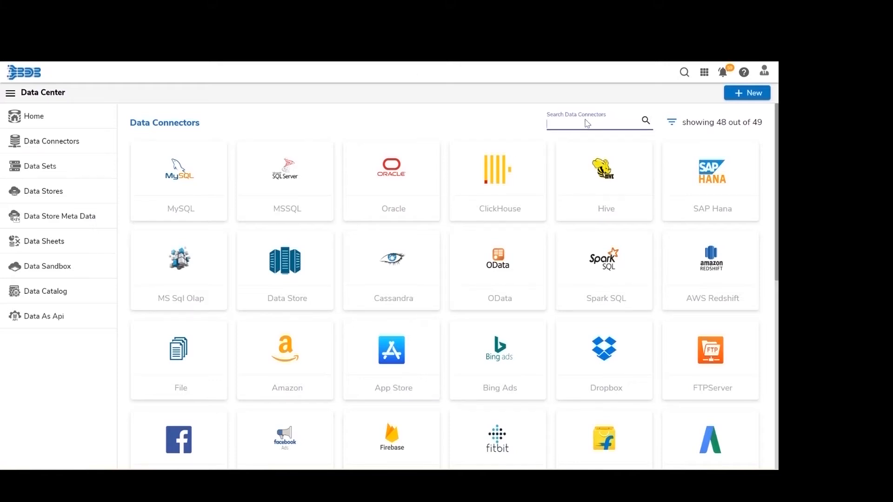
type("mysq")
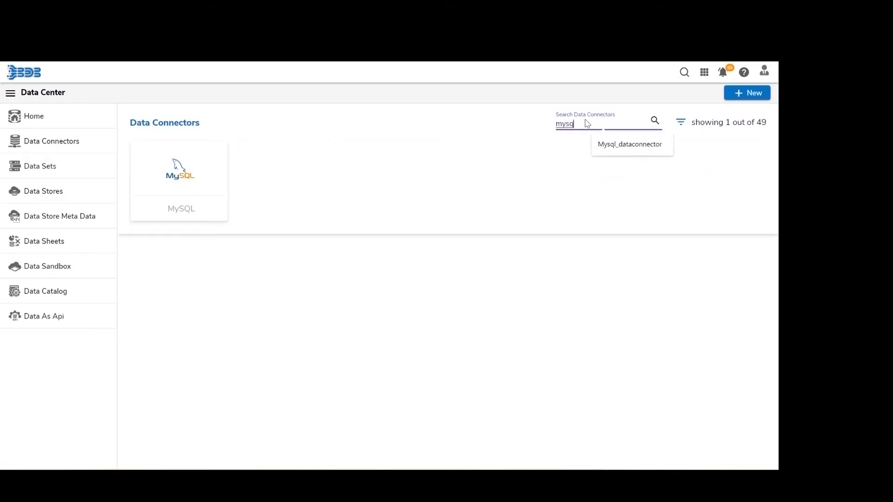
type("l")
left_click(600, 143)
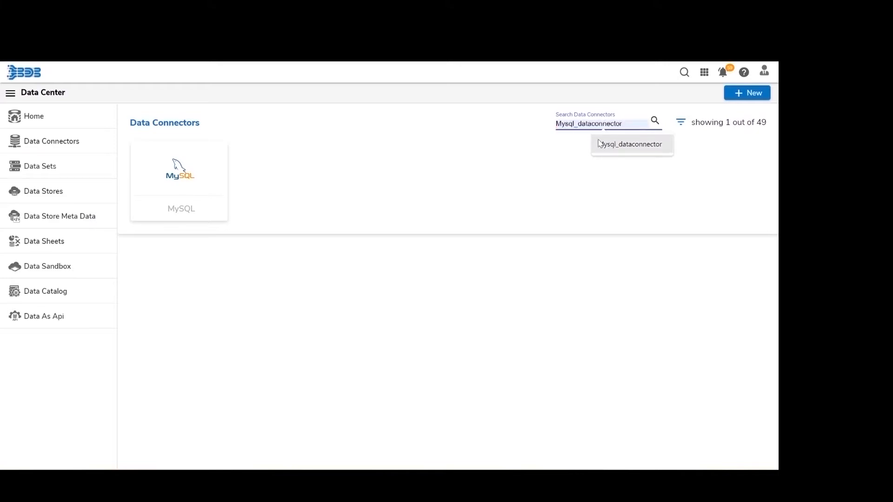
key("BackSpace")
key("BackSpace")
key("BackSpace")
key("BackSpace")
key("BackSpace")
key("BackSpace")
key("BackSpace")
key("BackSpace")
key("BackSpace")
key("BackSpace")
key("BackSpace")
key("BackSpace")
key("BackSpace")
key("BackSpace")
key("BackSpace")
key("BackSpace")
key("BackSpace")
key("BackSpace")
key("BackSpace")
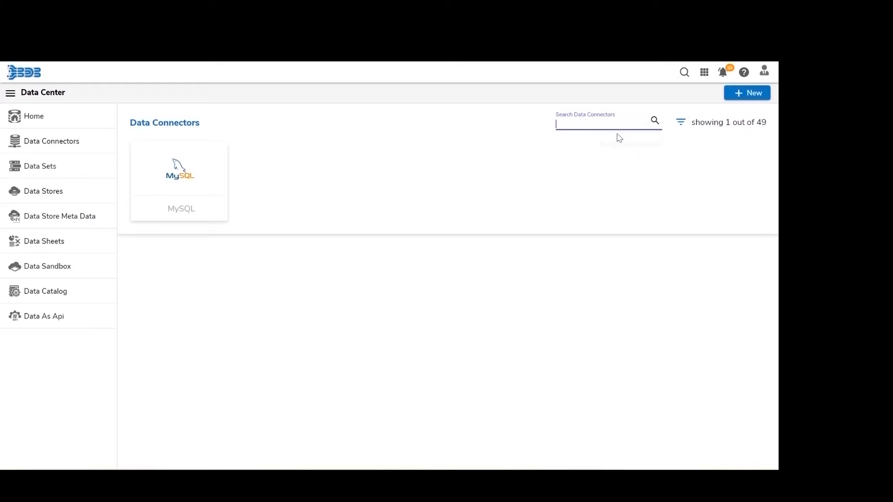
left_click(671, 126)
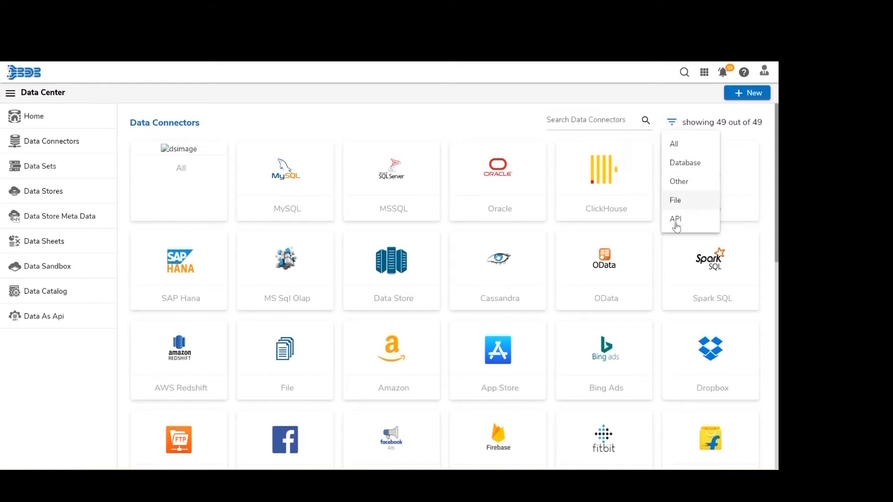
left_click(360, 122)
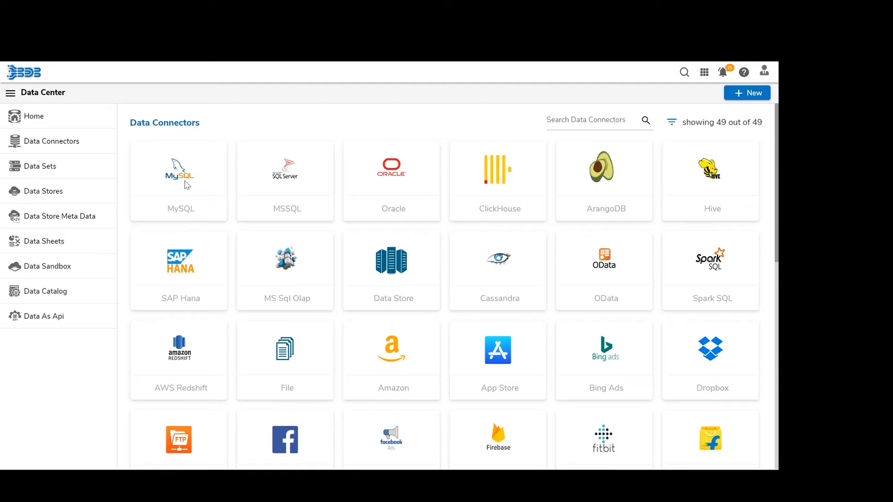
- Start a new MySQL connector named mysqlDataconenctor
left_click(187, 186)
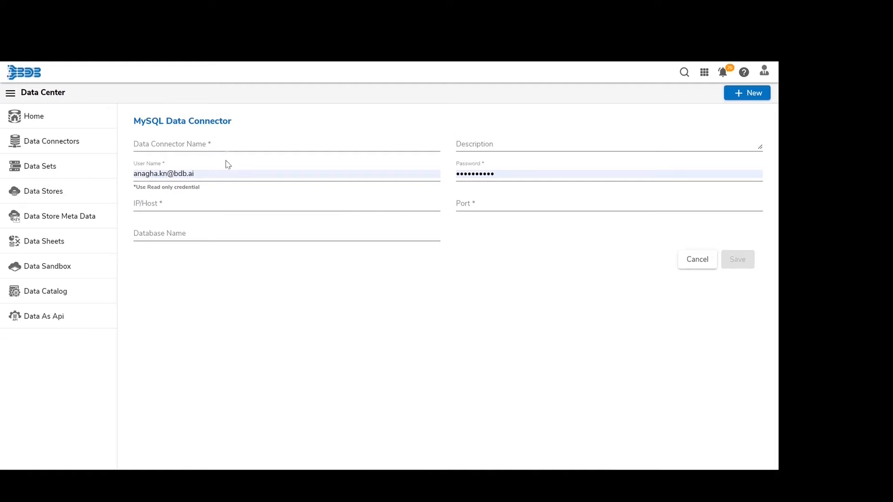
left_click(226, 144)
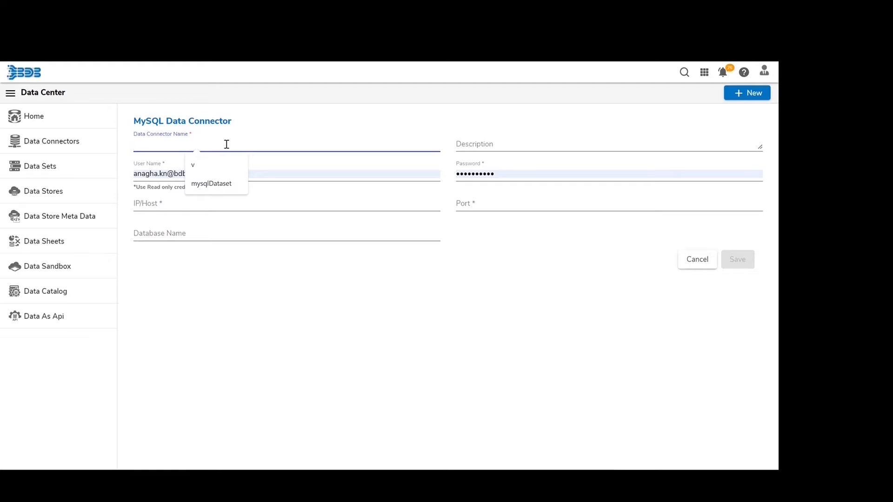
type("mysq")
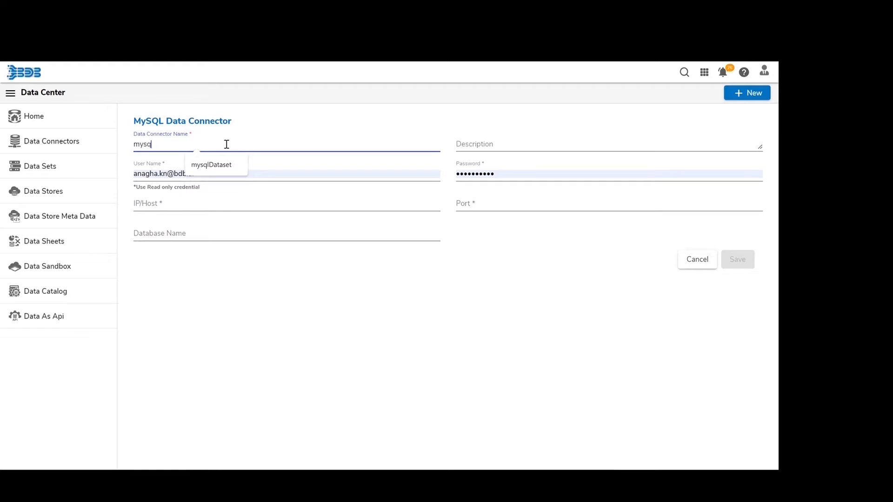
type("lDataconenctor")
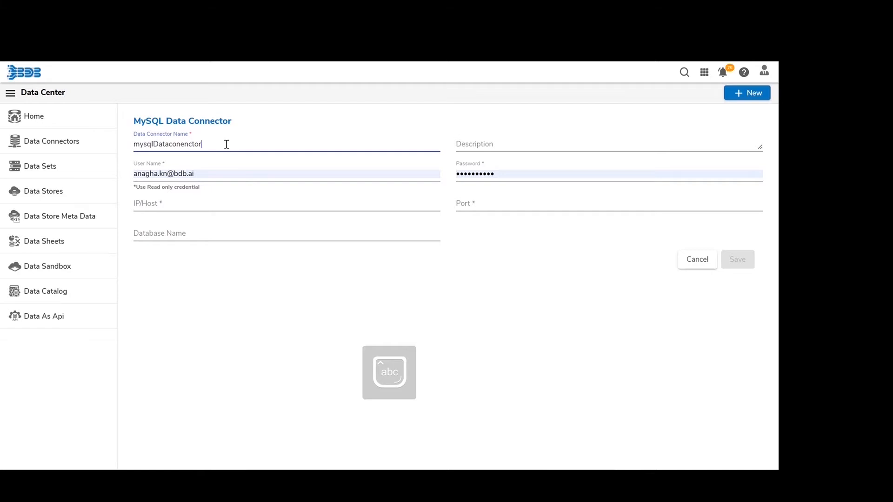
key("Tab")
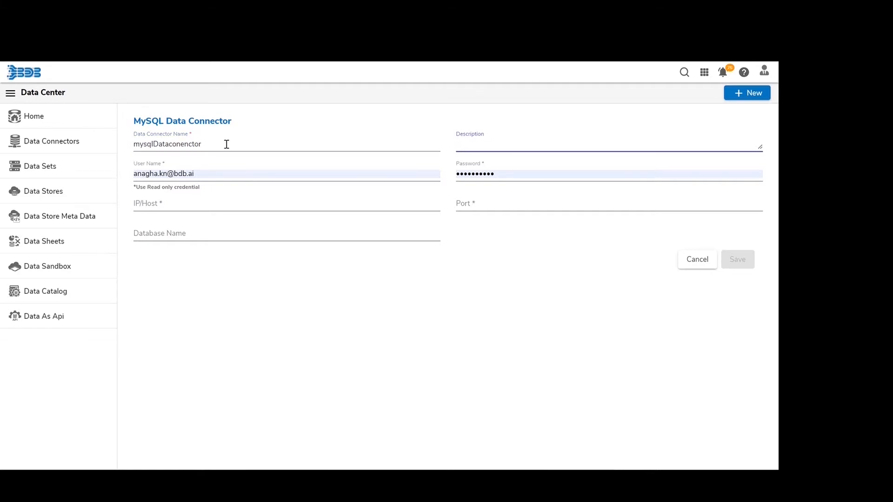
key("Tab")
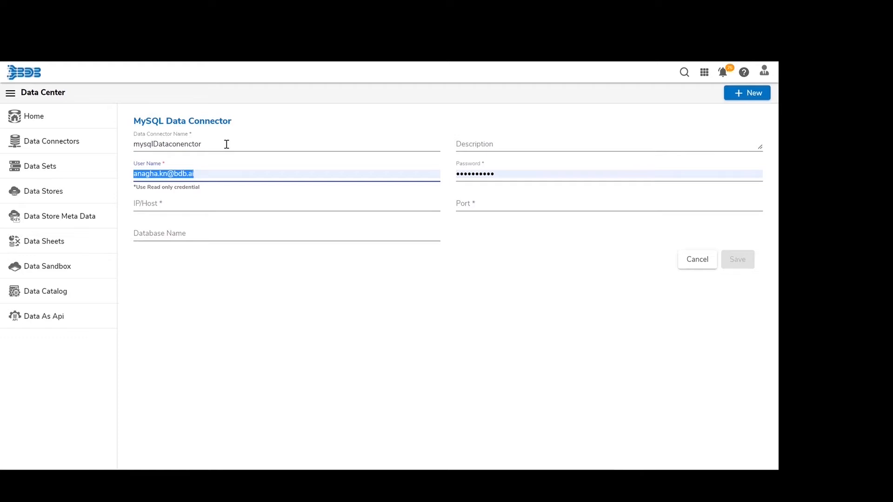
type("@")
key("Caps_Lock")
type("E")
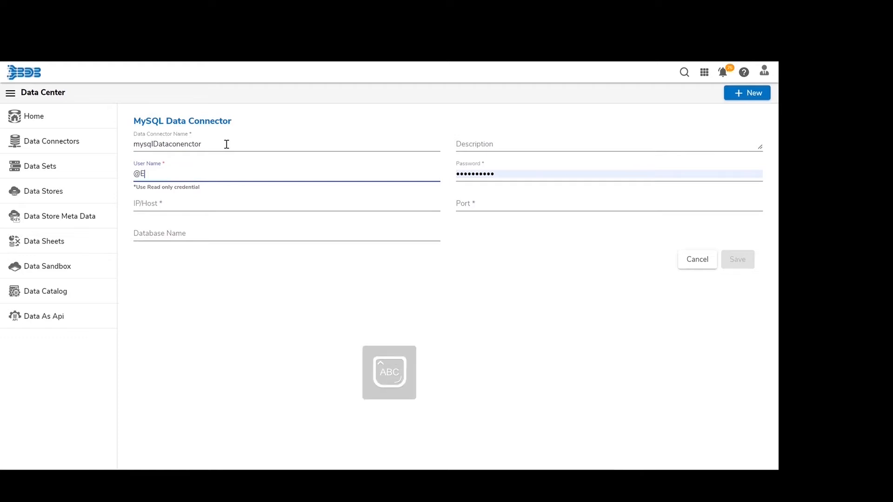
type("NV.")
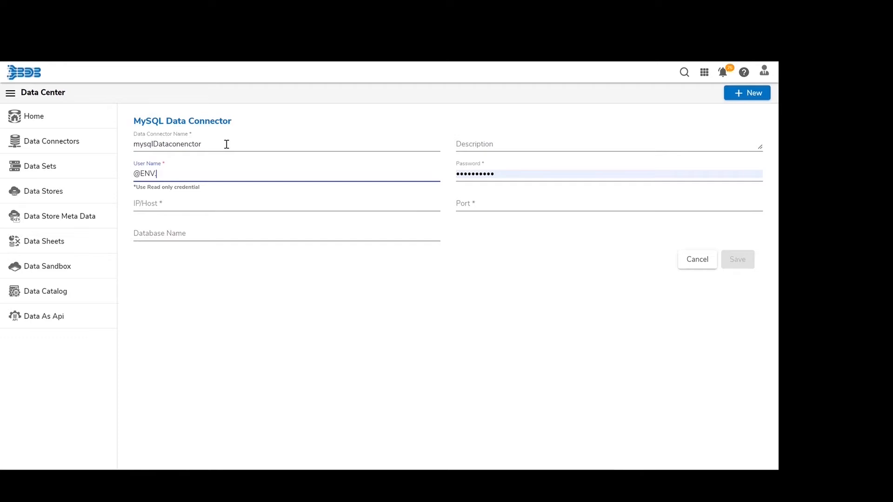
type("USERNAME")
key("Caps_Lock")
key("Tab")
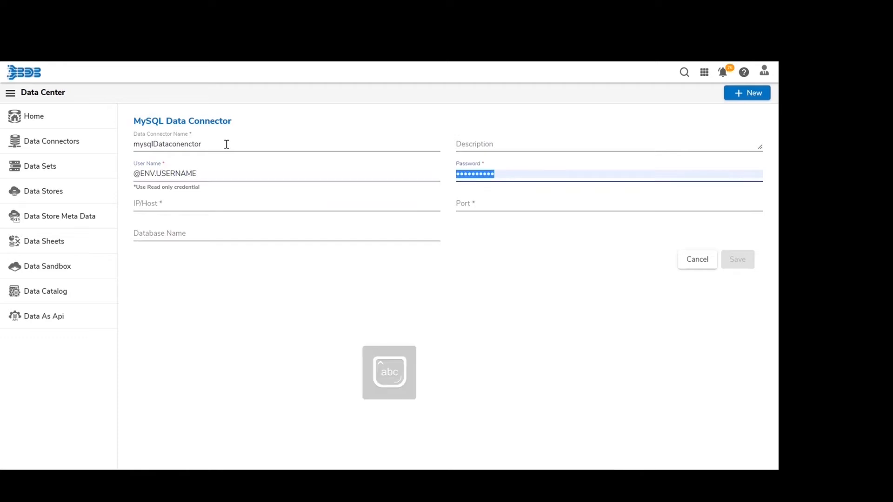
type("@")
key("Caps_Lock")
type("ENV.PASSW")
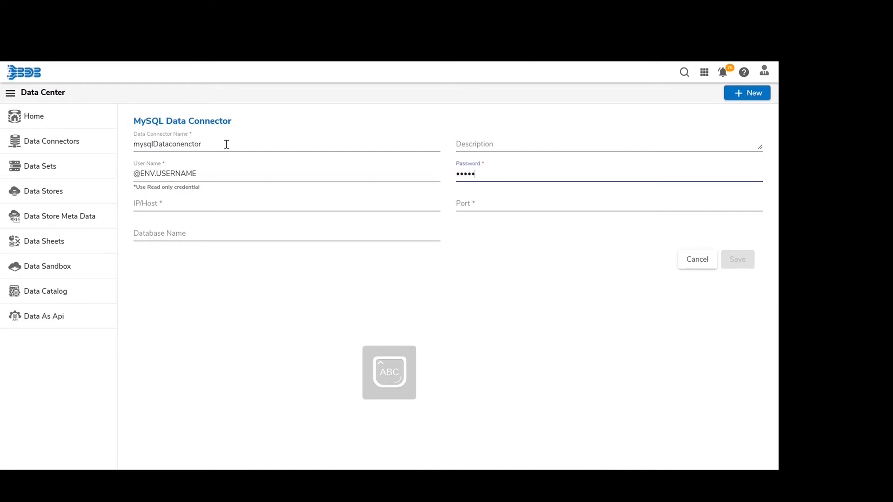
type("ORD")
- Set host 52.37.196.28, port 3306 and database wt_dm, then save the connector
key("Tab")
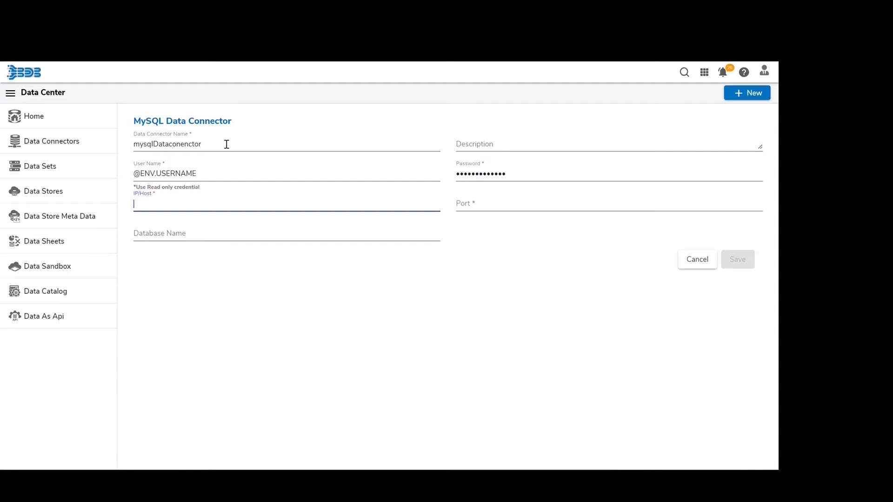
type("52.37.196.28")
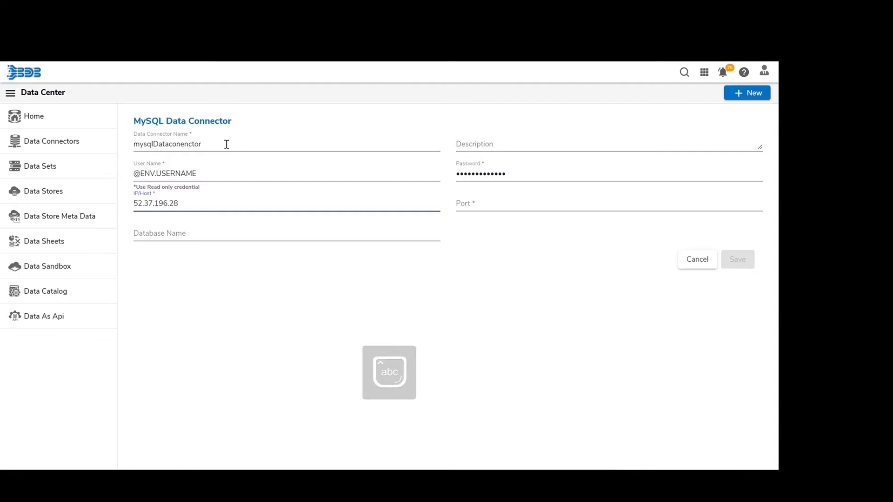
key("Tab")
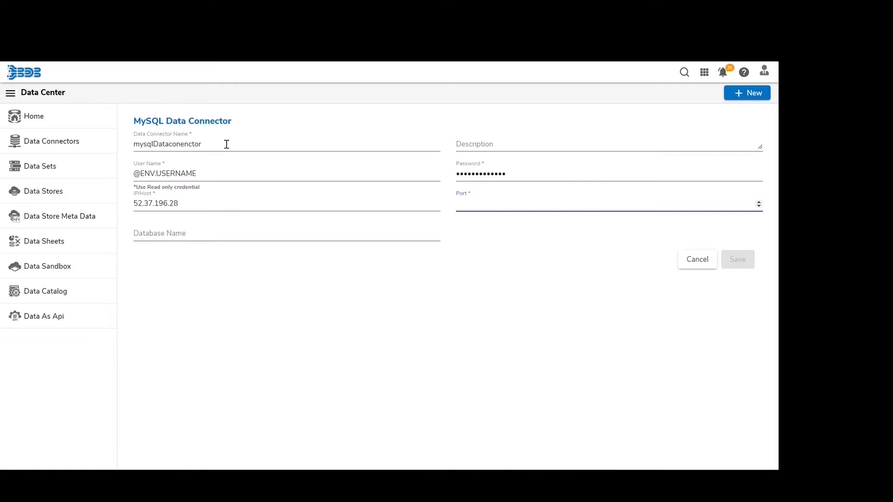
type("3306")
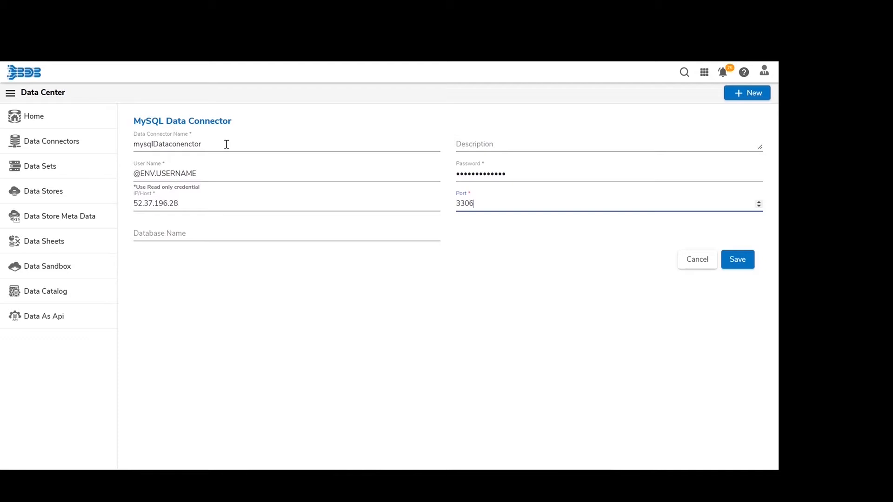
key("Tab")
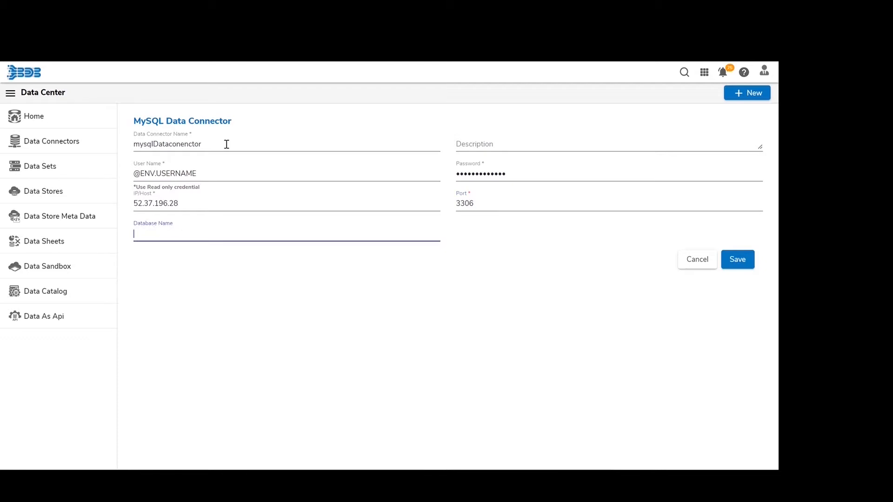
type("wt_dm")
left_click(737, 259)
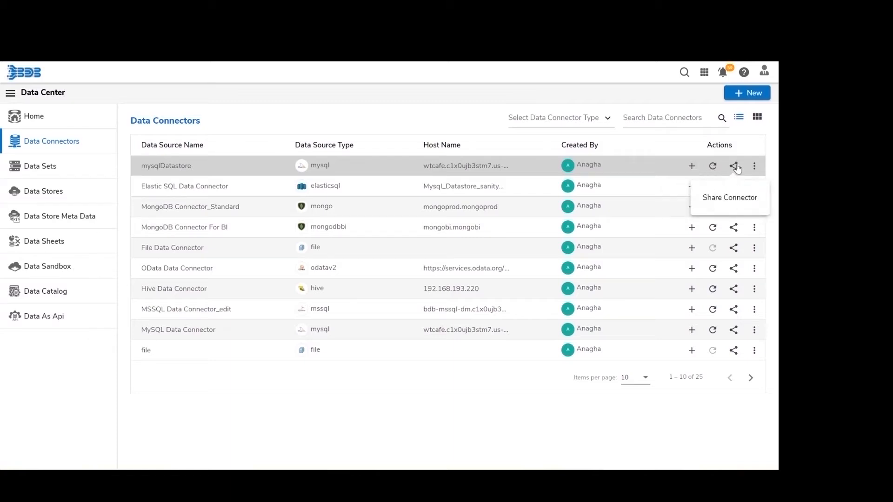
- Check the Create options for mysqlDatastore, then reconnect the mysqlDatastore connector
left_click(693, 166)
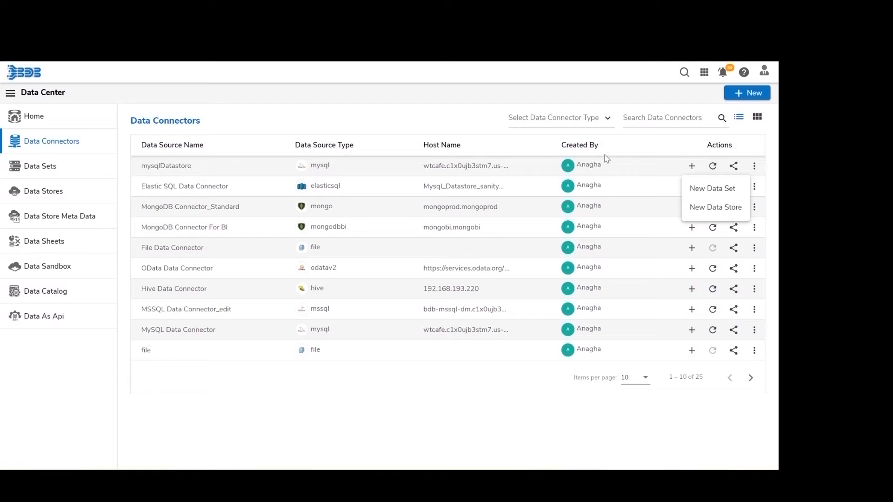
left_click(618, 166)
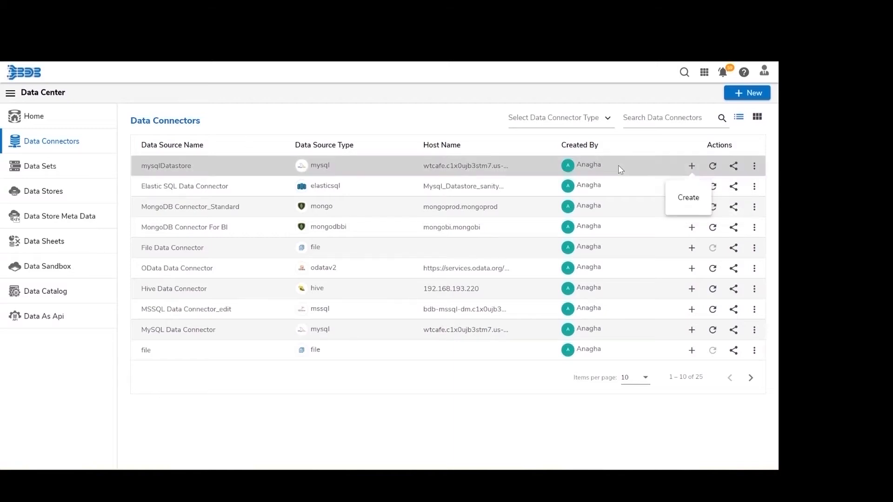
left_click(713, 168)
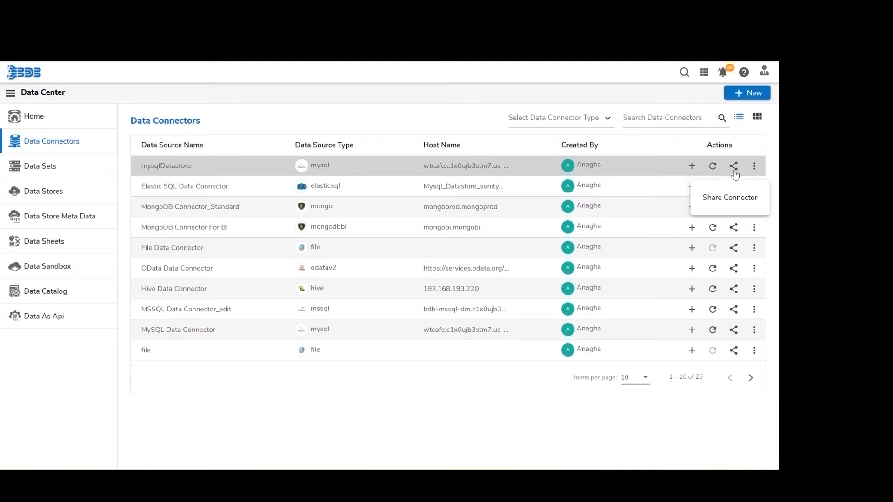
- Share the mysqlDatastore connector with two users and the PAGroup user group
left_click(734, 170)
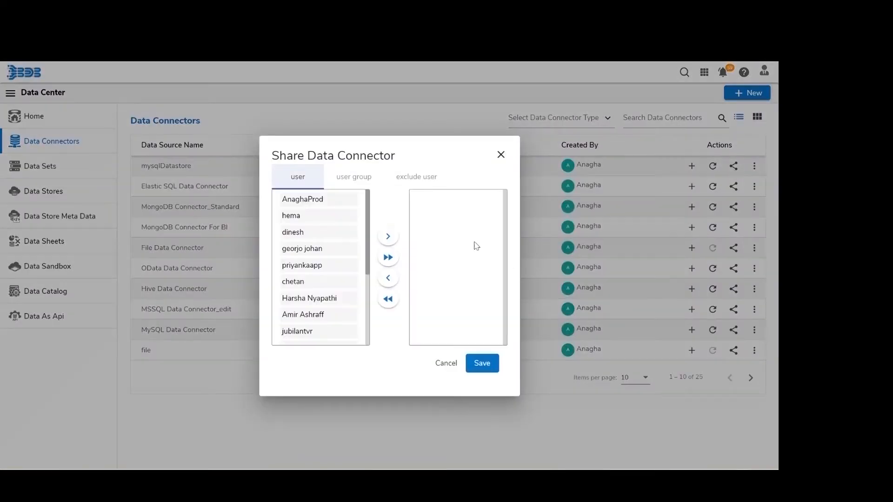
left_click(312, 204)
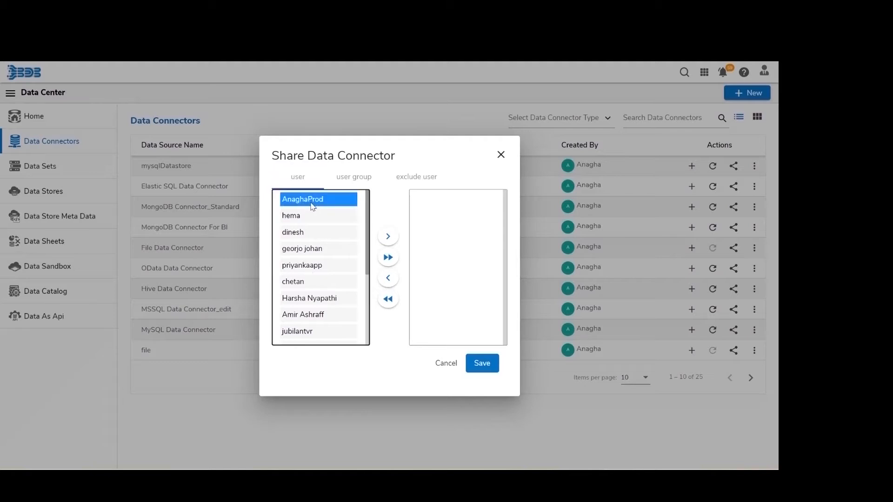
left_click(388, 236)
left_click(310, 249)
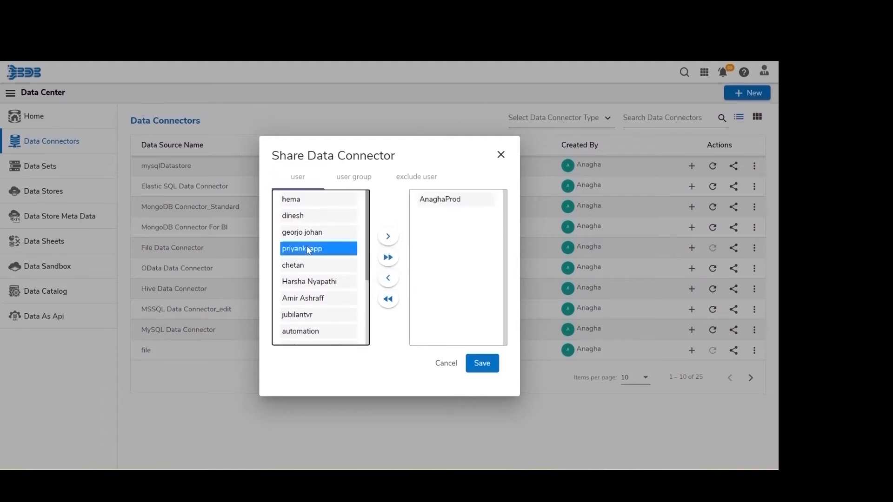
left_click(388, 236)
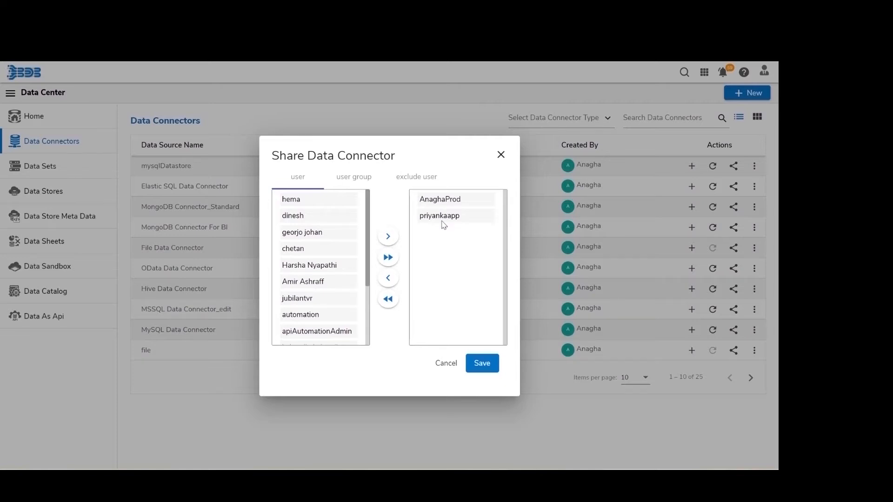
left_click(353, 183)
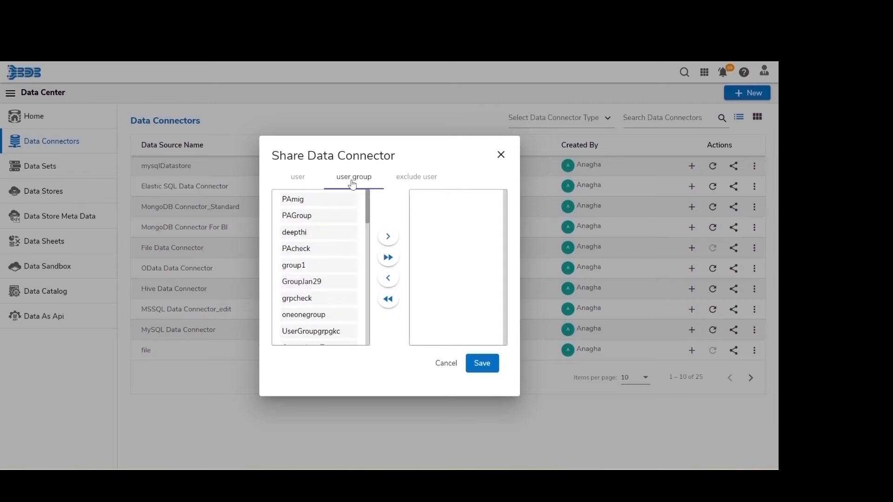
left_click(307, 217)
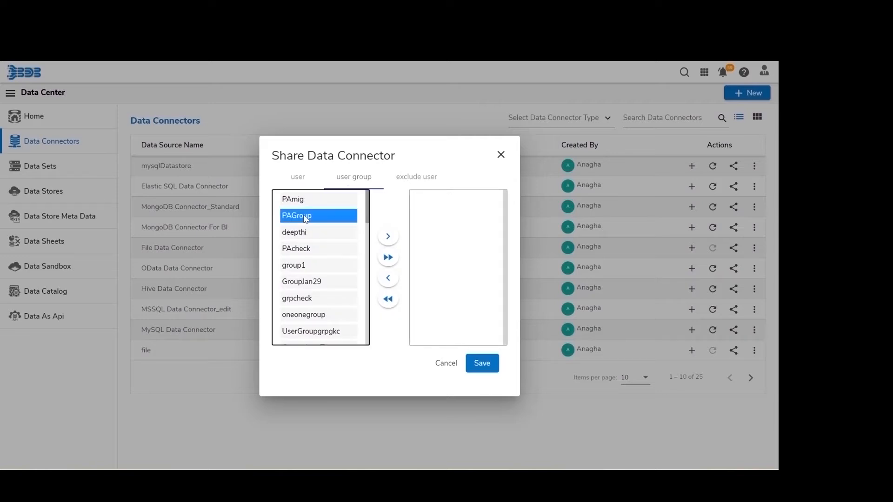
left_click(387, 239)
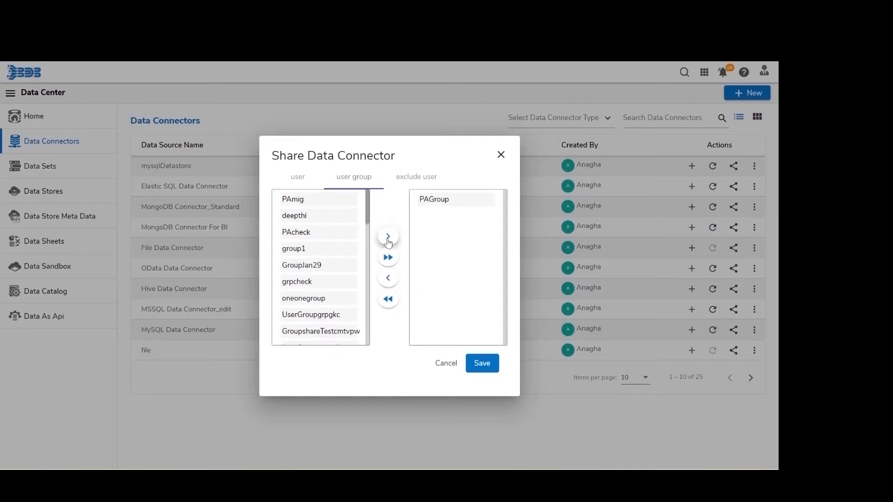
- Exclude one user from the sharing, review the three lists and save
left_click(418, 178)
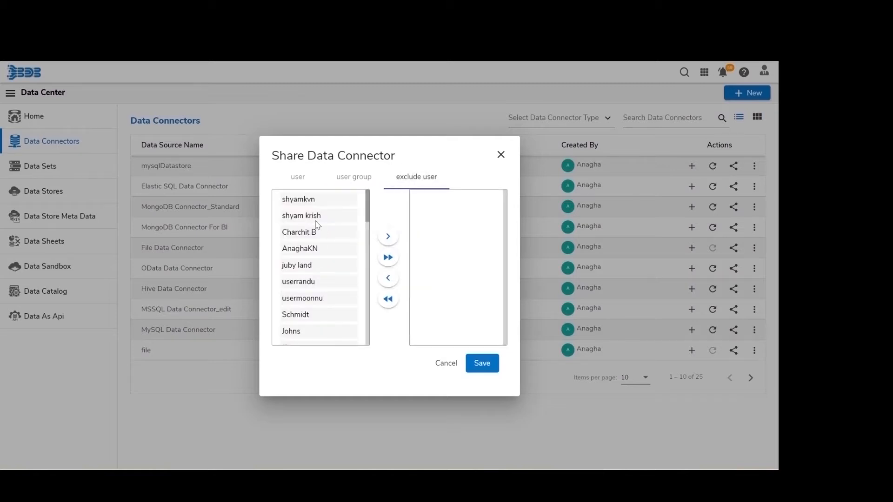
left_click(318, 220)
left_click(388, 239)
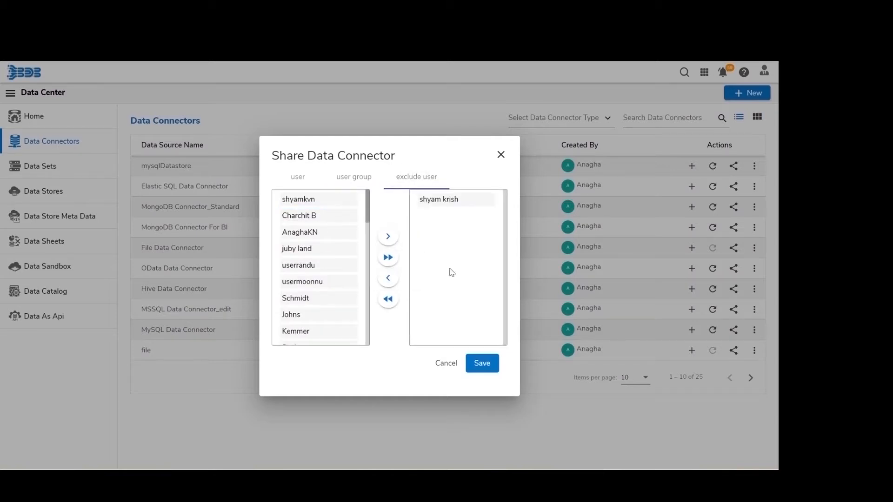
left_click(297, 178)
left_click(351, 181)
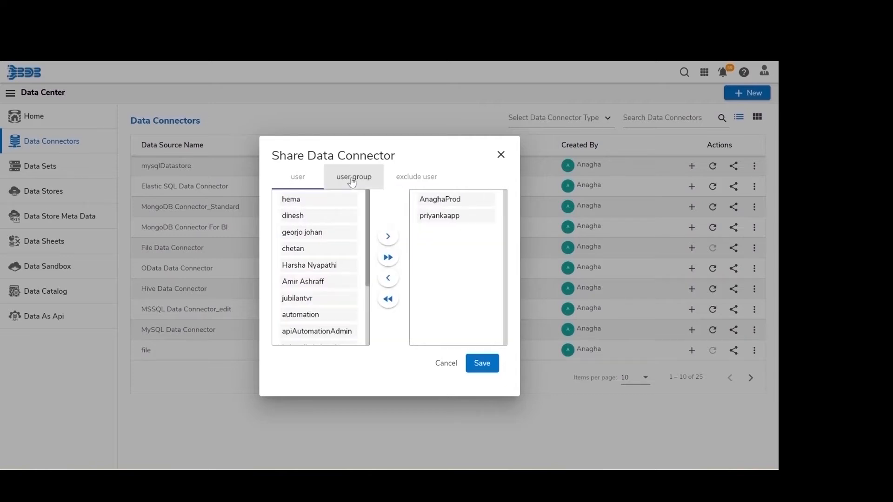
left_click(430, 183)
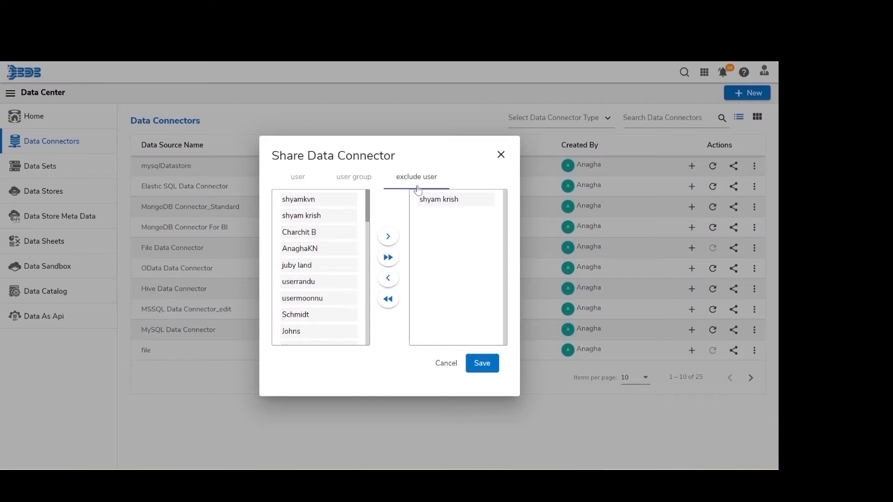
left_click(480, 364)
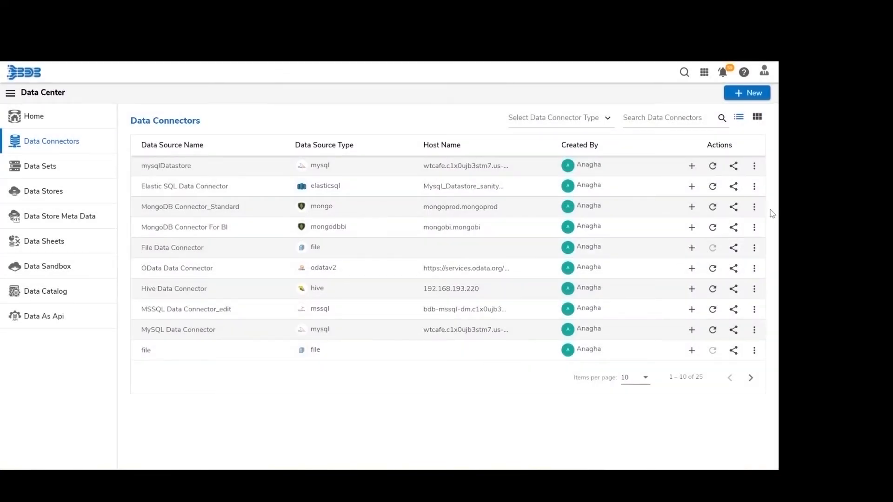
left_click(754, 168)
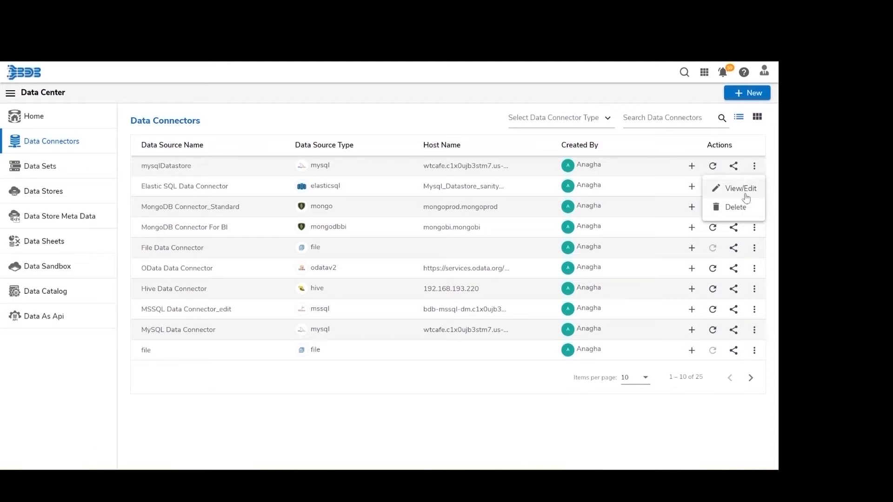
left_click(746, 189)
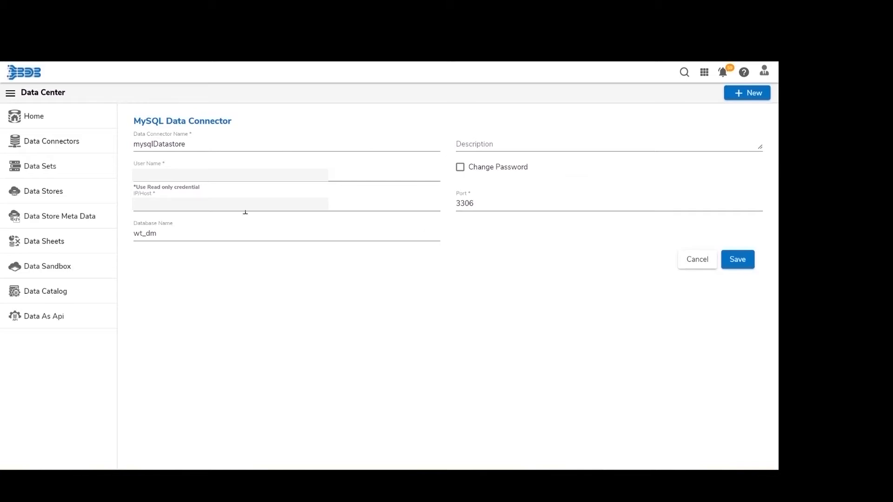
left_click(739, 265)
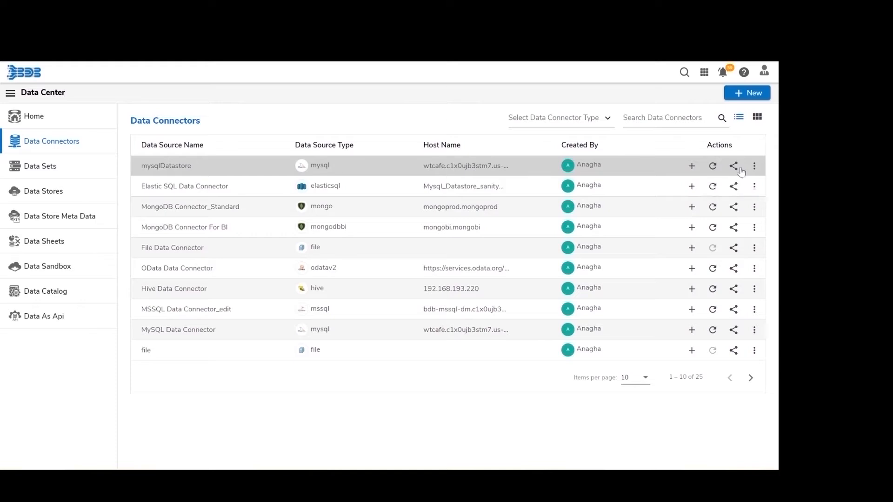
- Delete the mysqlDatastore connector, confirming in the Remove Connector prompt
left_click(755, 167)
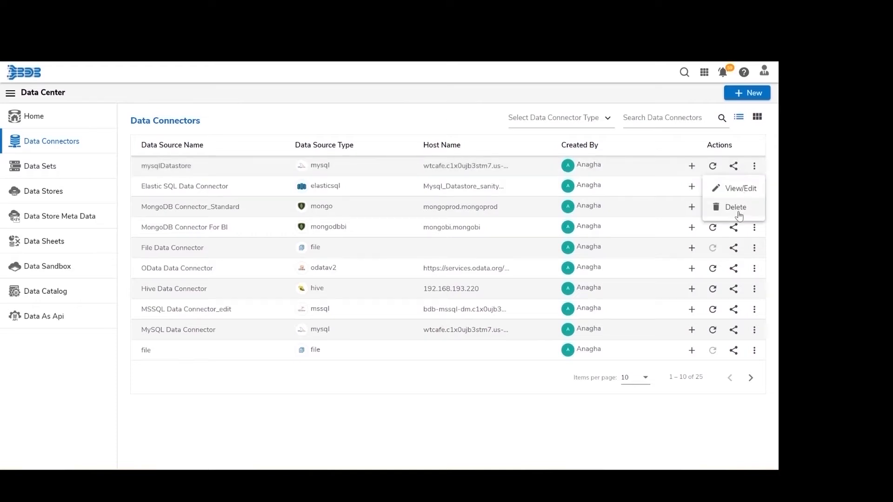
left_click(735, 208)
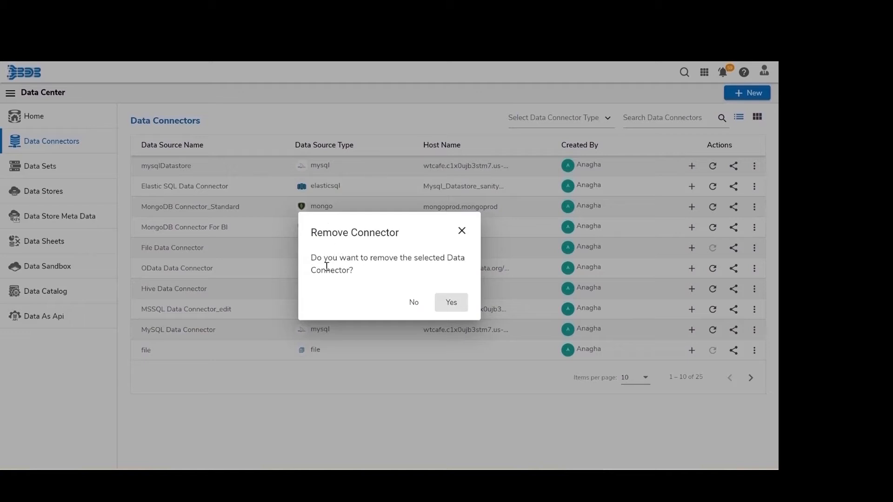
left_click(451, 304)
left_click(452, 305)
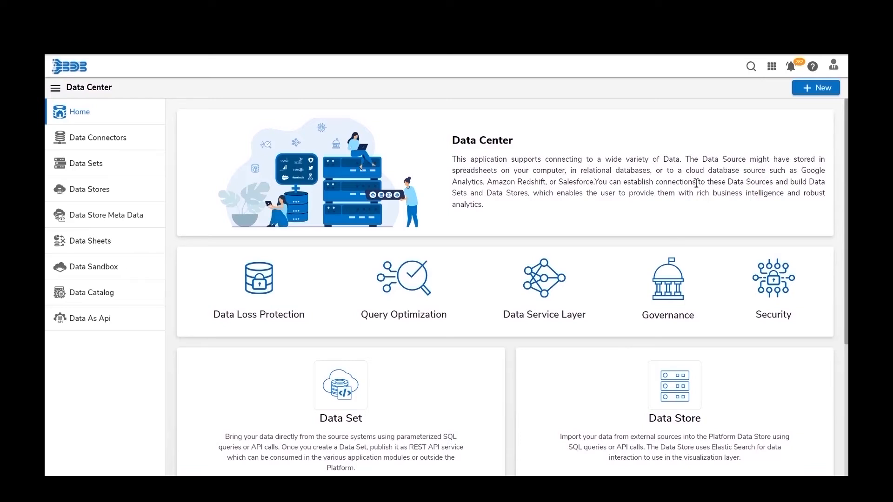
- Start a new data set, filter sources to MySQL, search 'mysql' and choose mysqlDataconnector
left_click(811, 94)
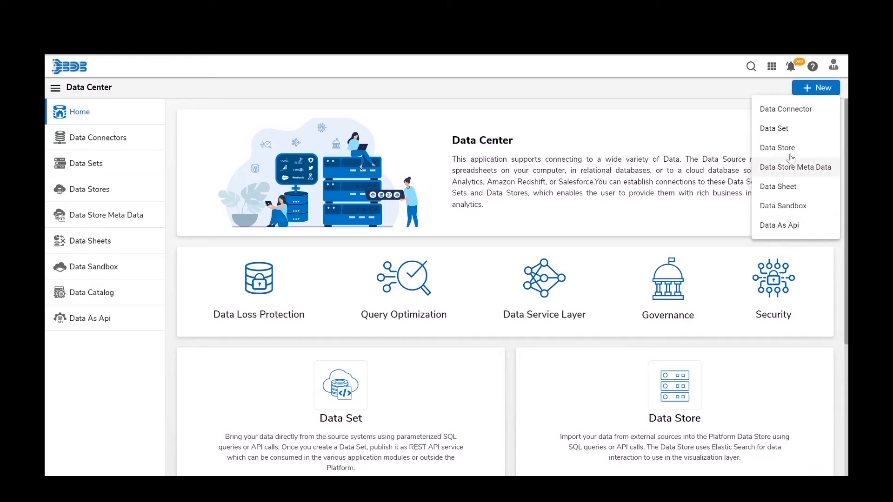
left_click(785, 132)
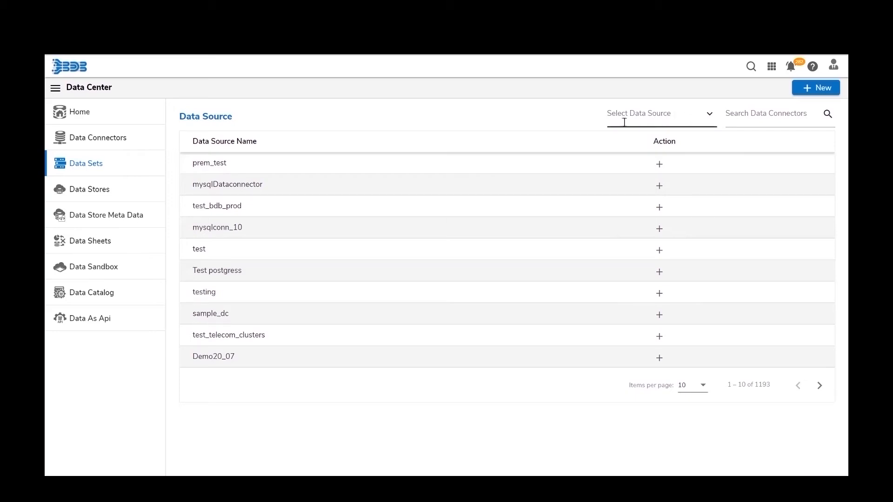
left_click(674, 118)
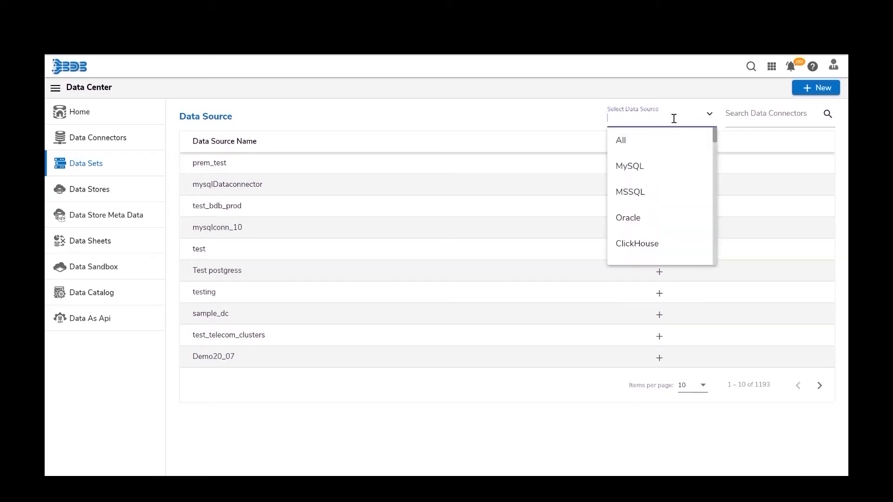
left_click(664, 167)
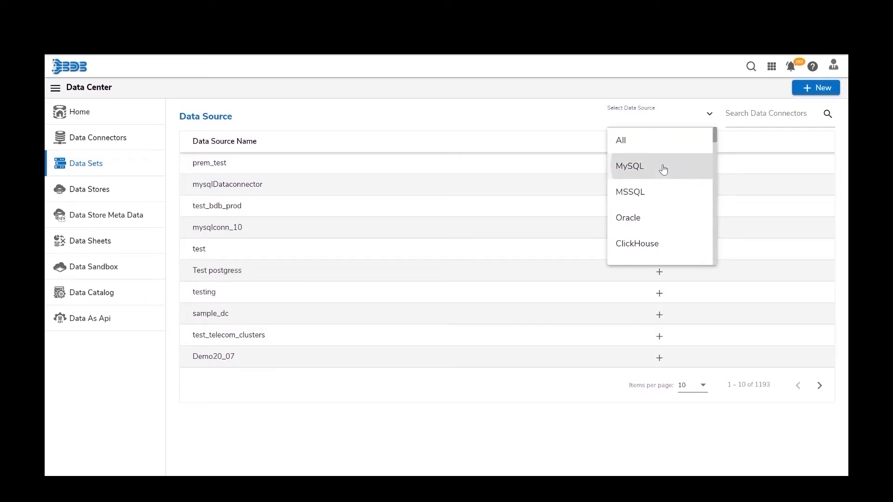
left_click(767, 116)
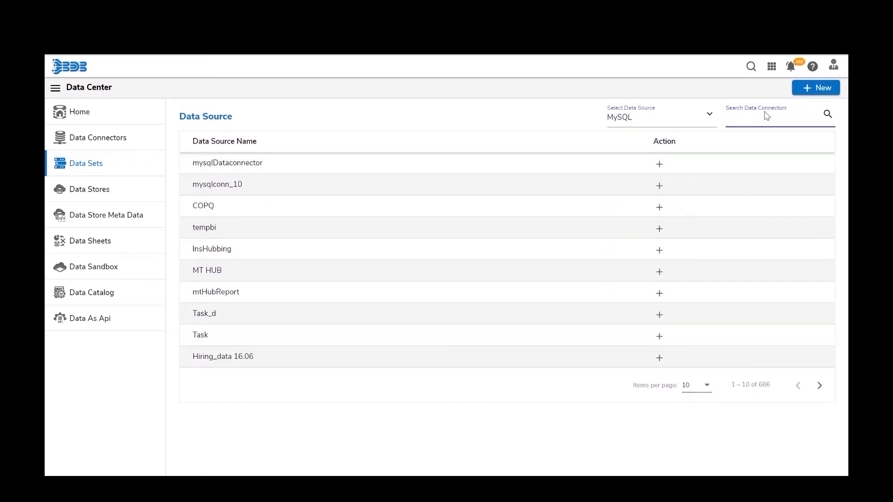
type("mysqlD")
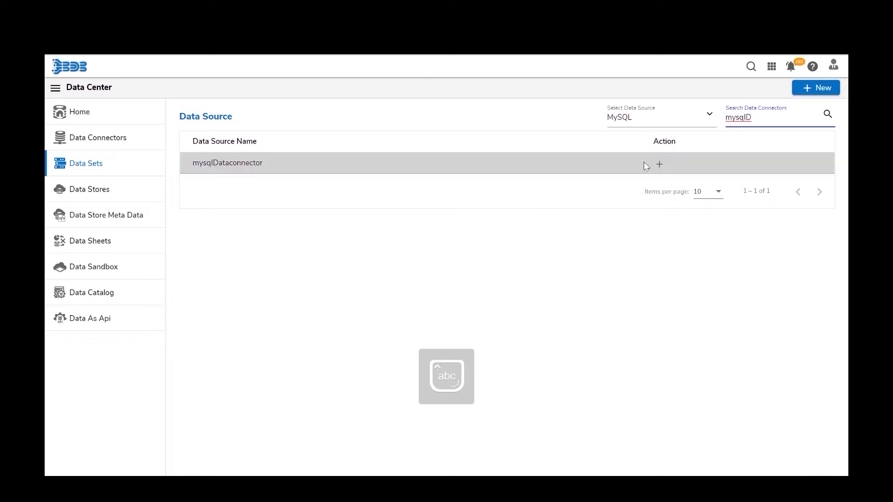
left_click(659, 164)
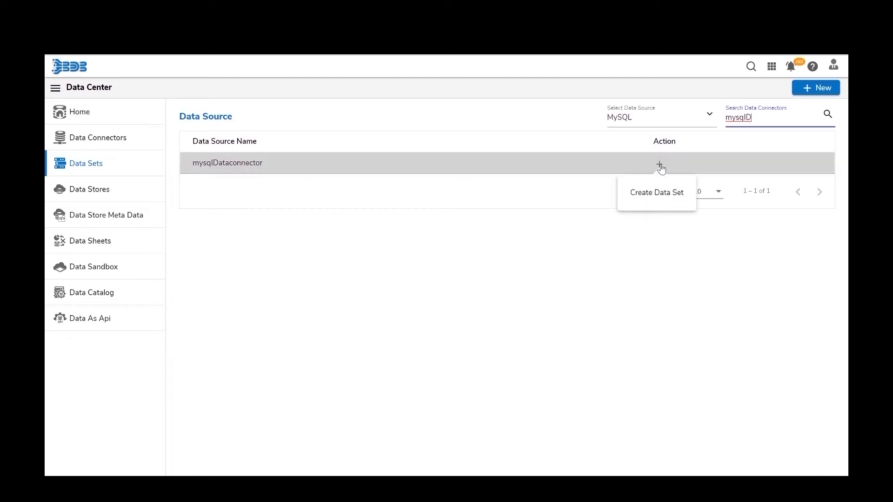
- Name the mysqlDataconnector data set nlp_dataset on wt_dm and place the cursor in the query editor
left_click(659, 166)
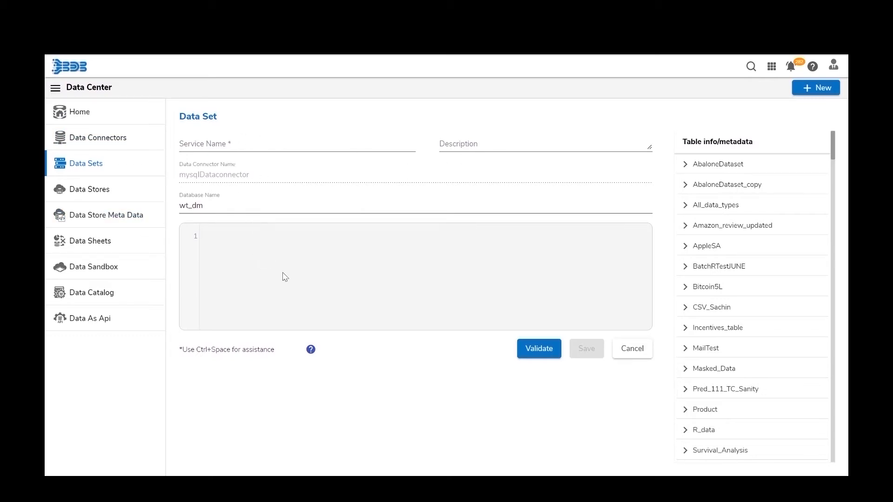
left_click(233, 145)
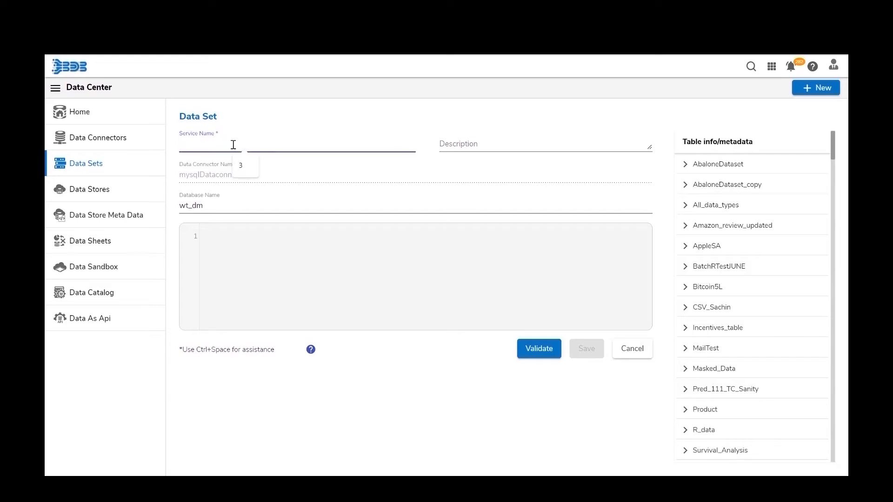
type("nlp_dataset")
left_click(478, 144)
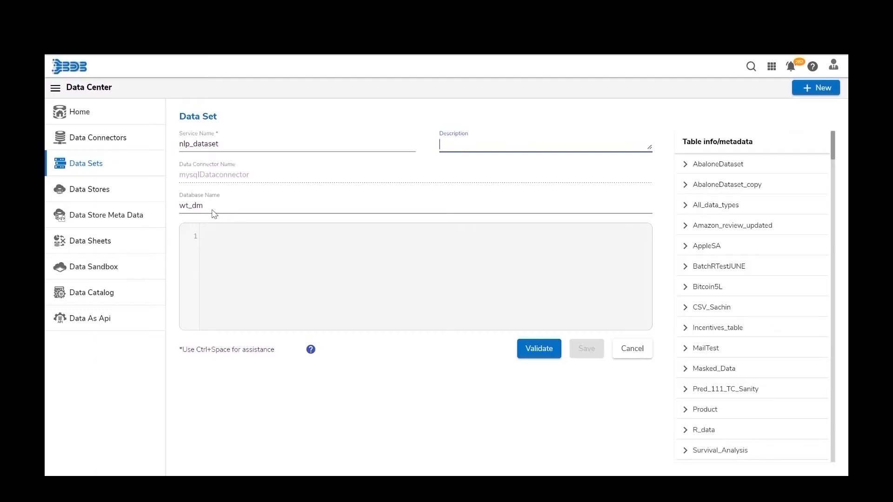
left_click(247, 264)
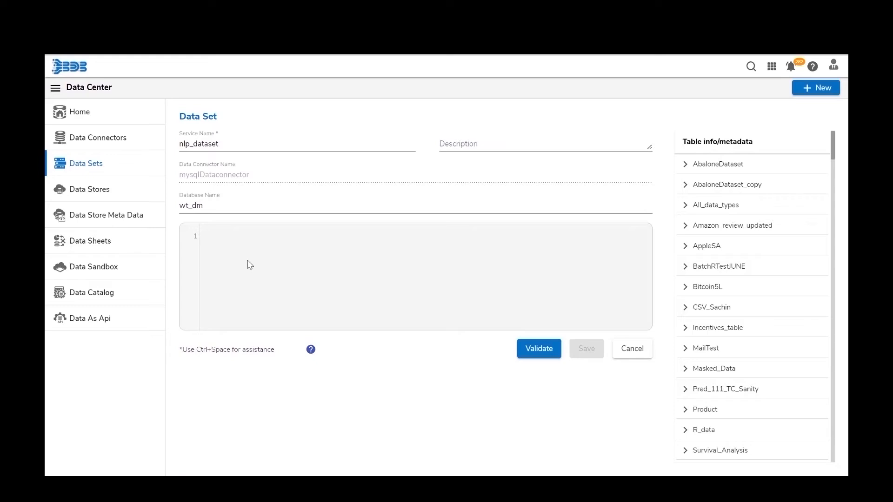
- Browse the SQL keyword suggestions and insert ALTER into the query
key("ctrl+space")
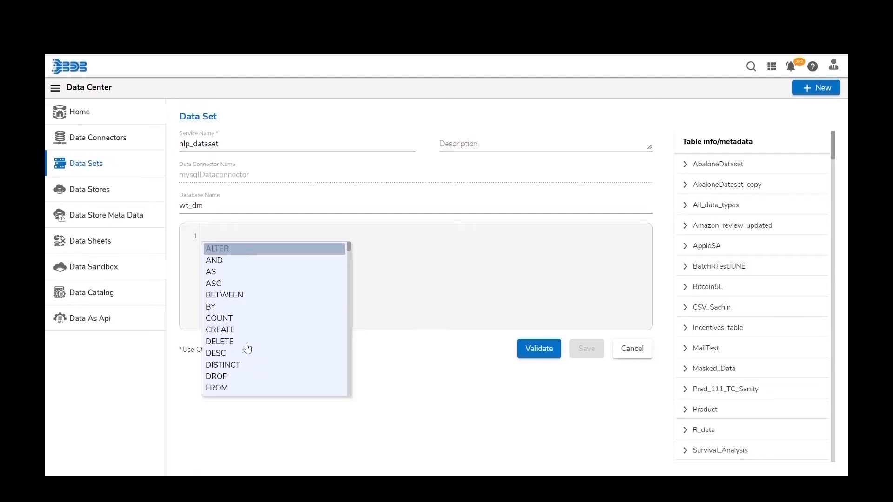
scroll(247, 348, "down", 15)
scroll(247, 348, "down", 5)
scroll(245, 344, "up", 20)
left_click(304, 253)
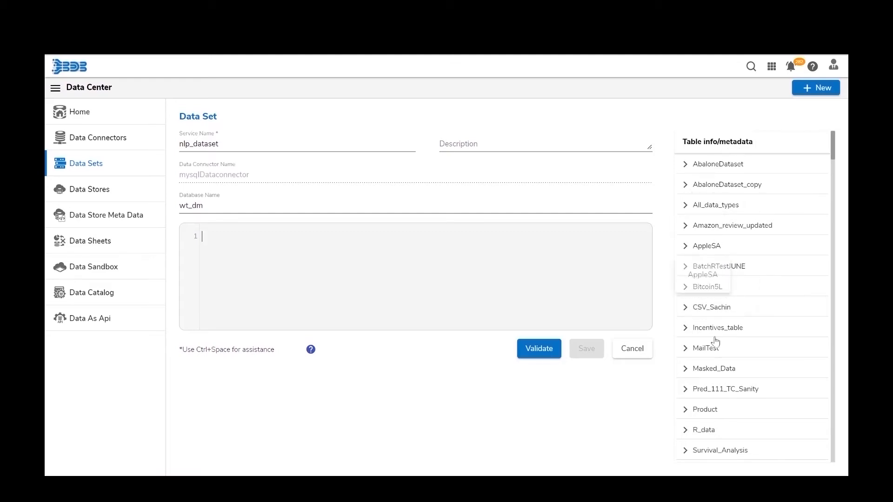
scroll(715, 342, "down", 10)
scroll(720, 365, "down", 15)
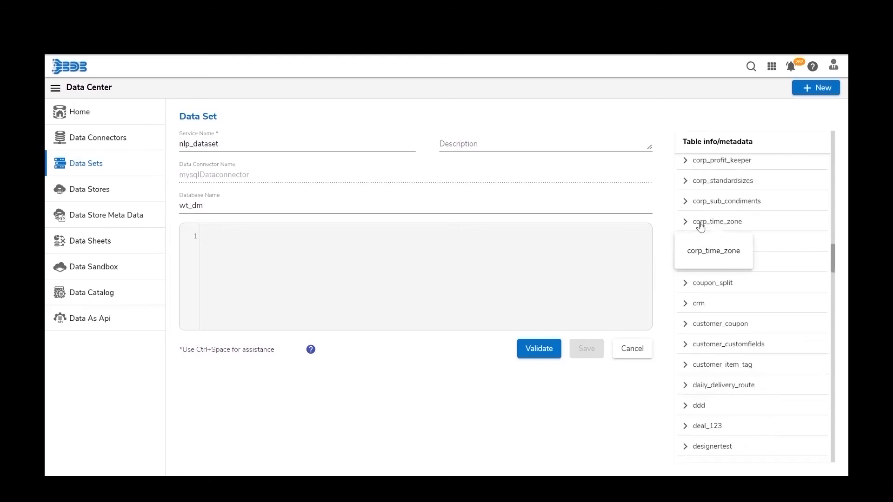
- Generate and validate SELECT * FROM corp_time_zone, preview its rows, then delete the table name
left_click(684, 222)
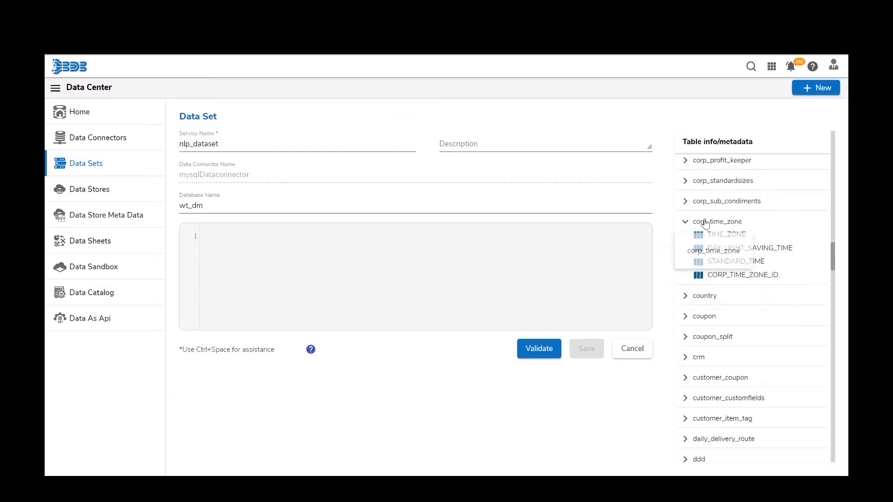
double_click(705, 225)
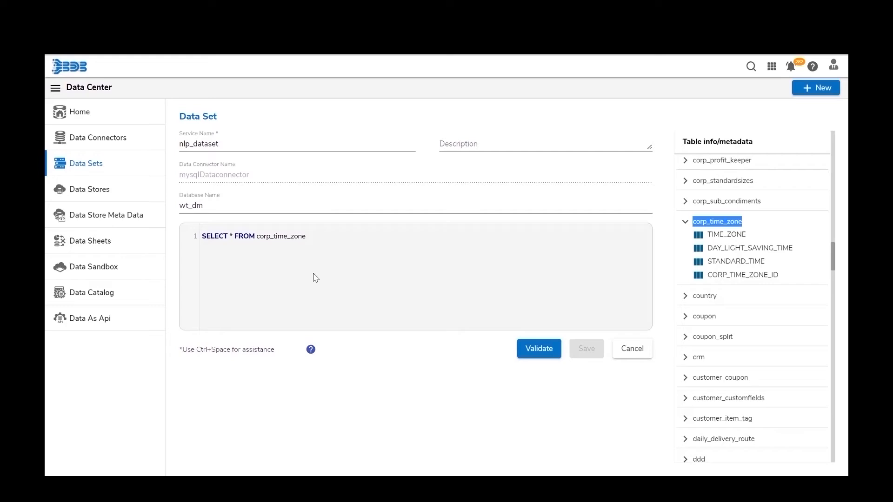
left_click(537, 354)
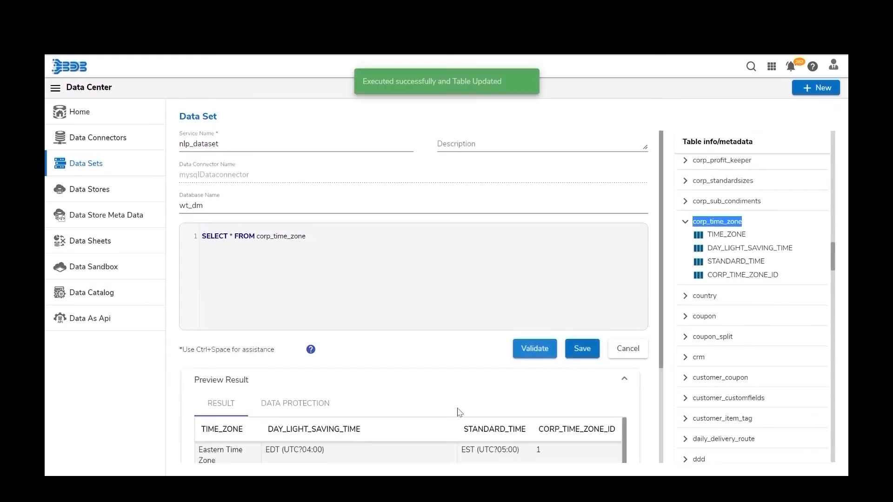
scroll(459, 413, "down", 3)
scroll(459, 412, "down", 3)
scroll(459, 413, "up", 5)
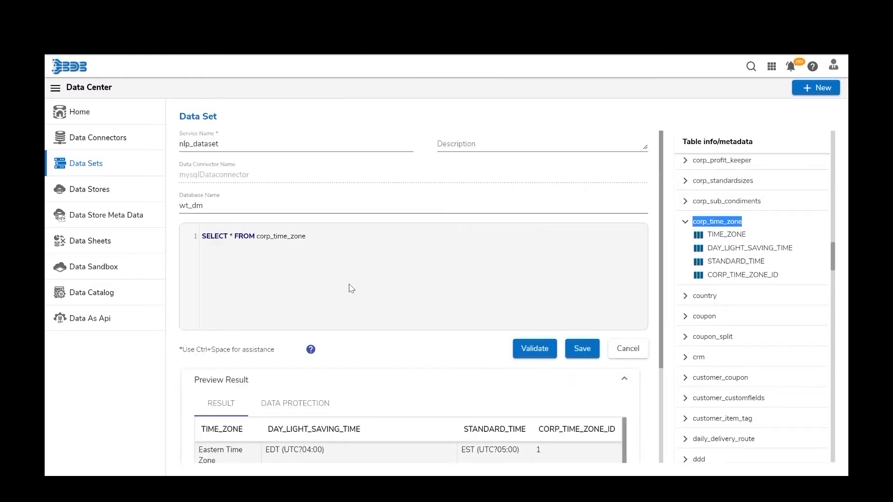
double_click(329, 236)
key("BackSpace")
key("BackSpace")
key("BackSpace")
key("BackSpace")
key("BackSpace")
key("BackSpace")
key("BackSpace")
key("BackSpace")
key("BackSpace")
key("BackSpace")
key("BackSpace")
key("BackSpace")
key("BackSpace")
key("BackSpace")
key("BackSpace")
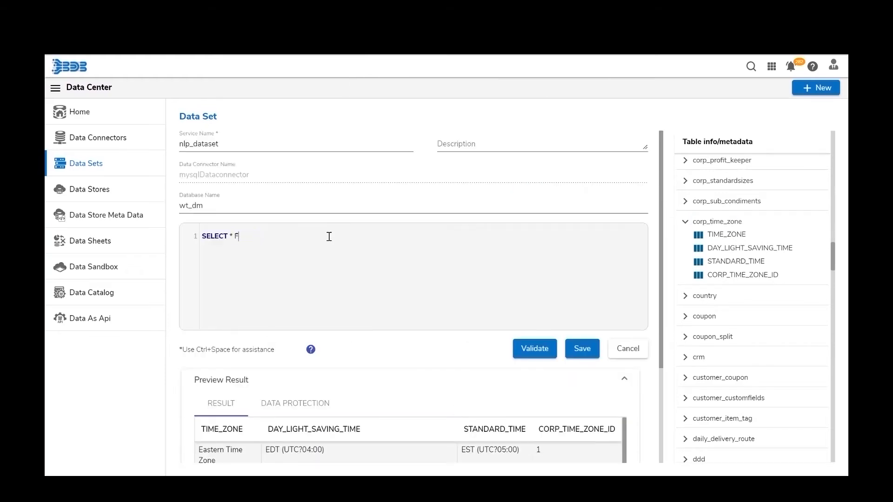
- Paste the parameterised nlp_hiring_data query and validate it
type("select * from nlp_hiring_data where skills IN ([ENV.skills])and gender IN (@gender@) and team IN (@team@)")
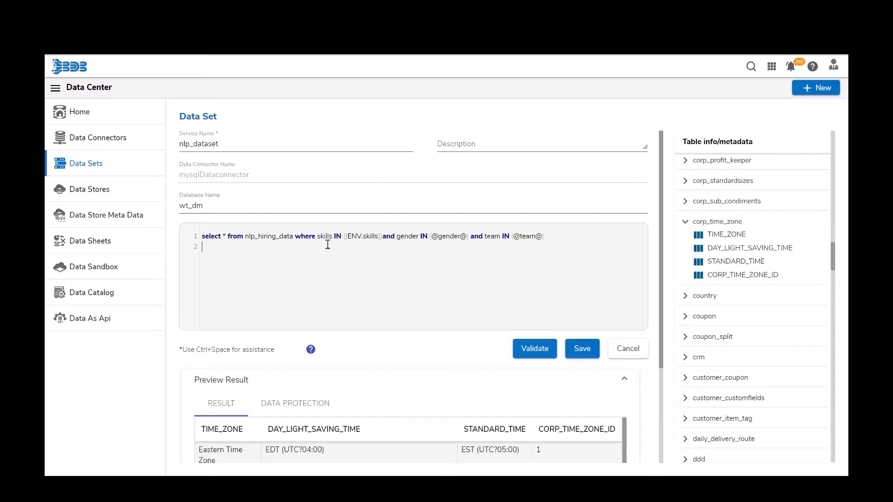
double_click(366, 236)
left_click(535, 349)
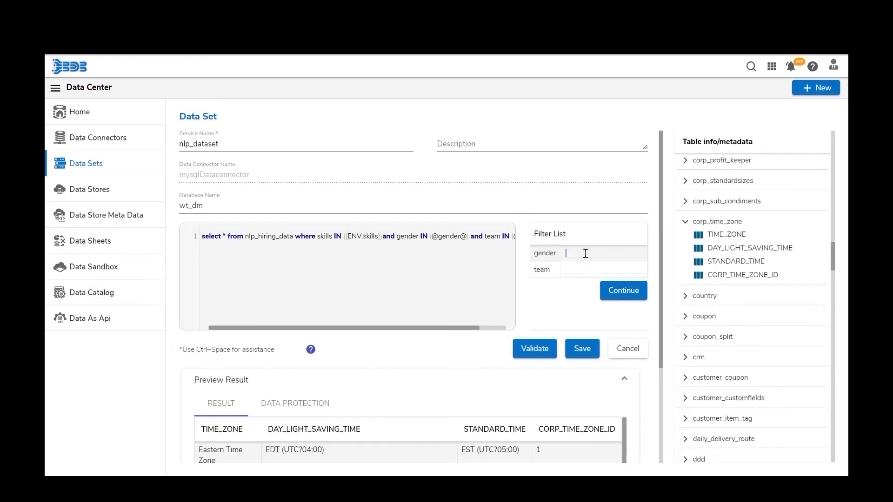
- Preview the query results filtered to gender Female and team BU 7
left_click(585, 254)
type("Fem")
key("BackSpace")
type("le")
left_click(626, 267)
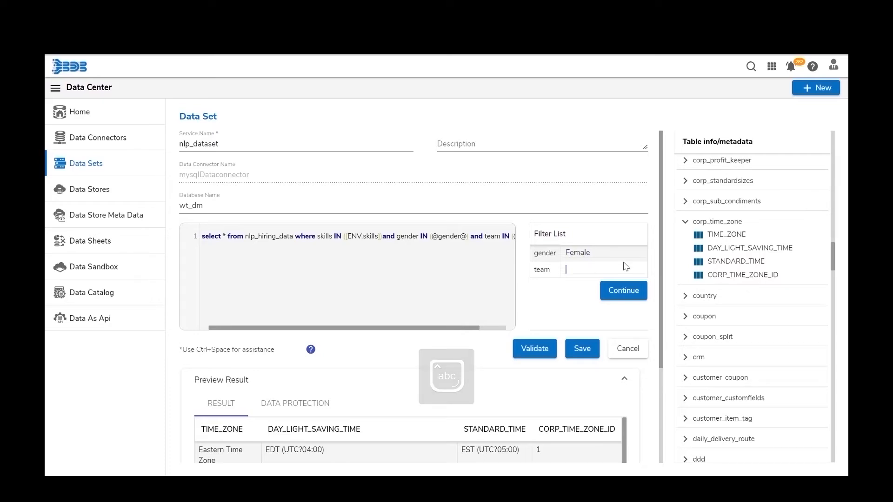
type("BU")
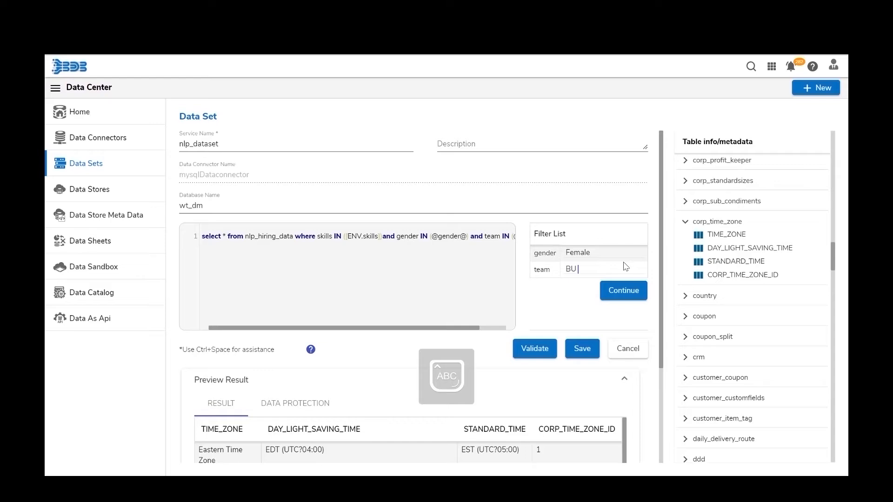
type(" 7")
left_click(623, 290)
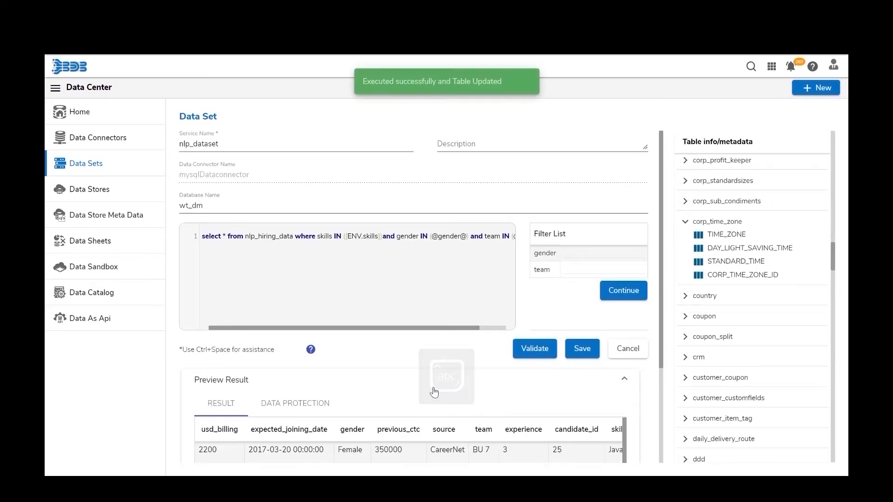
scroll(434, 392, "down", 3)
scroll(434, 392, "down", 2)
scroll(434, 392, "down", 1)
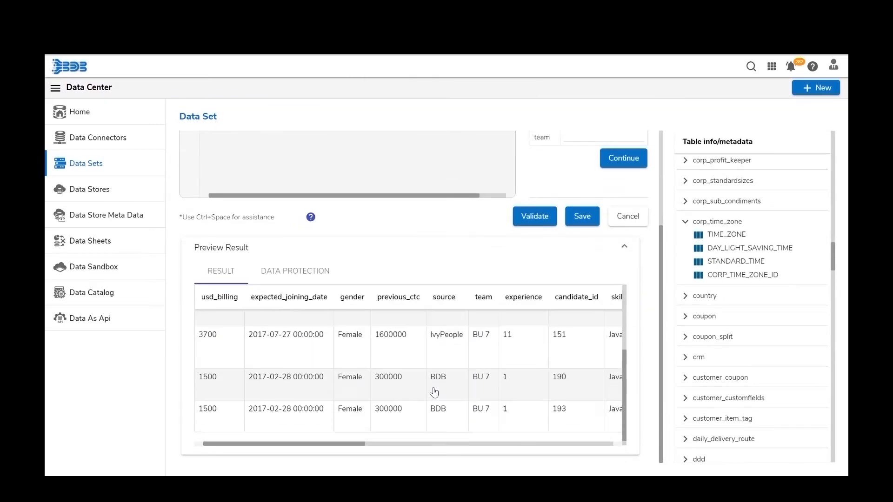
scroll(434, 391, "up", 3)
scroll(435, 391, "up", 3)
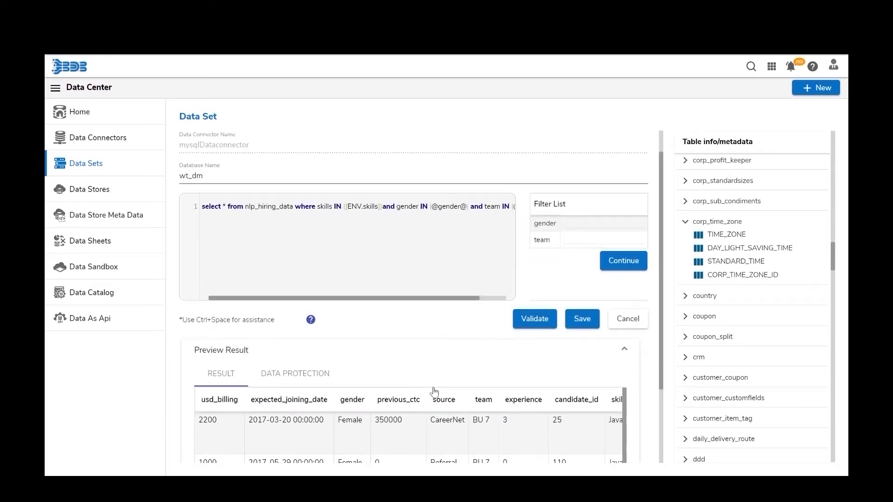
scroll(437, 393, "down", 3)
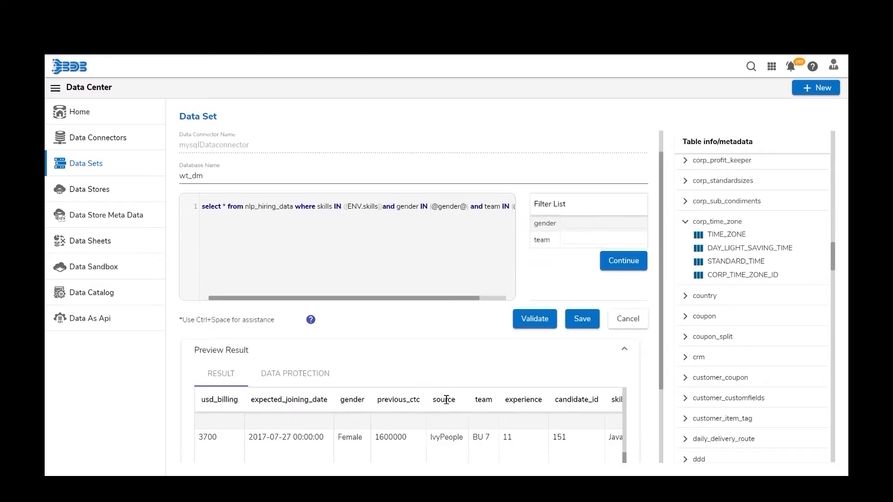
scroll(421, 351, "down", 2)
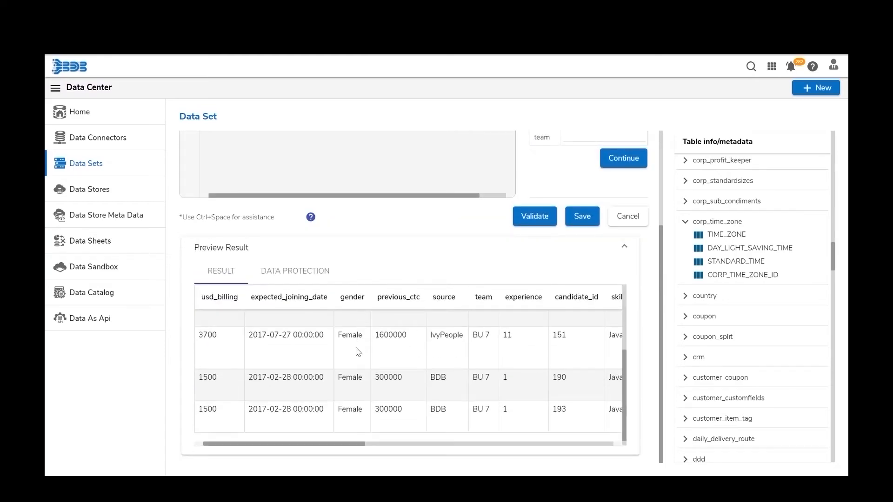
scroll(382, 396, "up", 3)
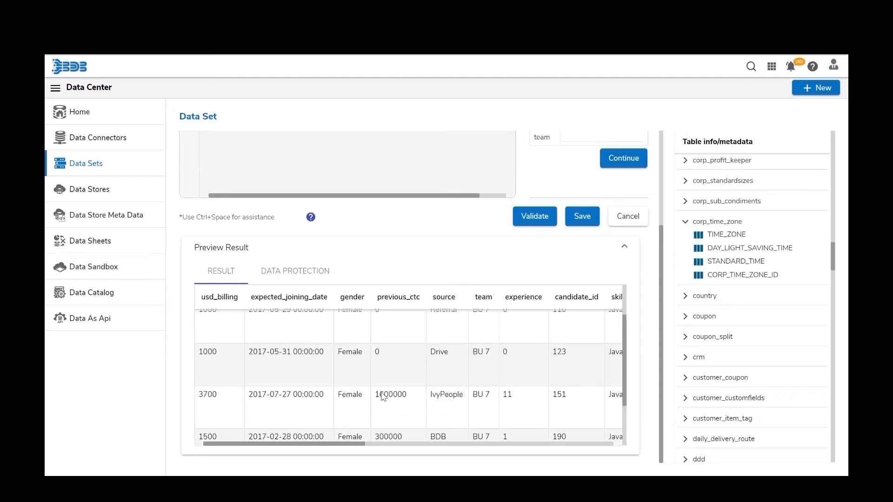
scroll(382, 396, "right", 5)
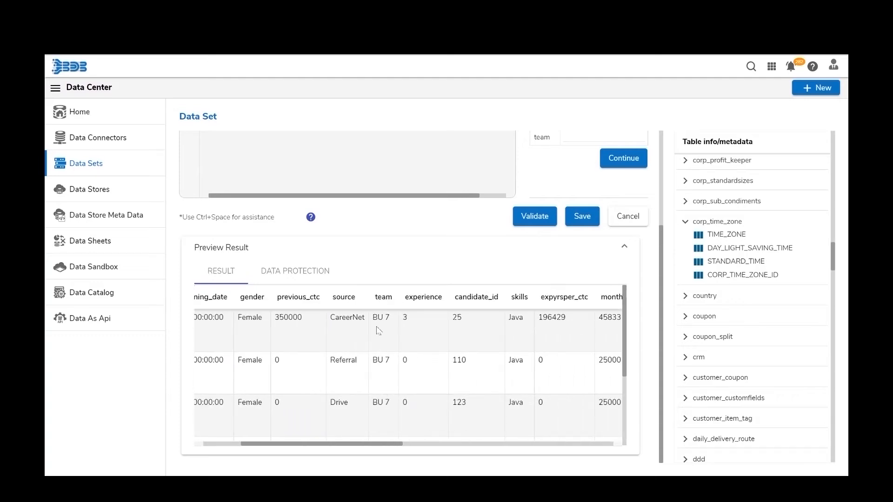
scroll(454, 368, "right", 1)
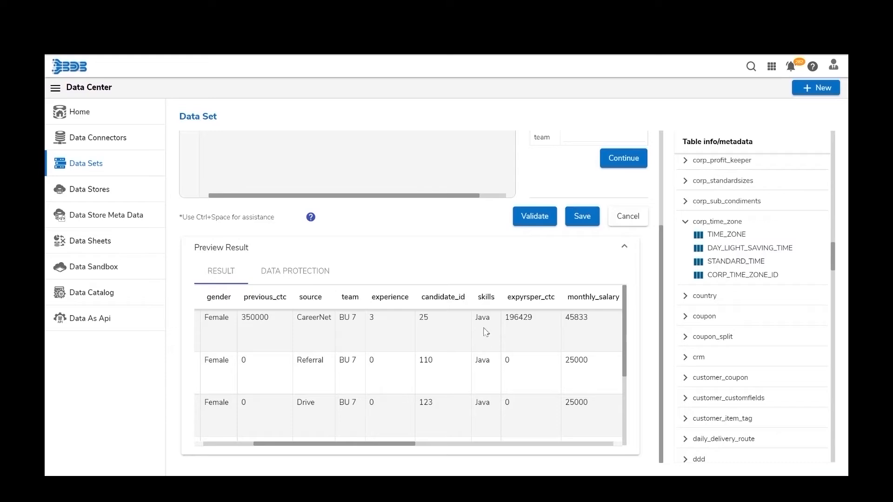
scroll(482, 381, "up", 1)
scroll(481, 380, "down", 3)
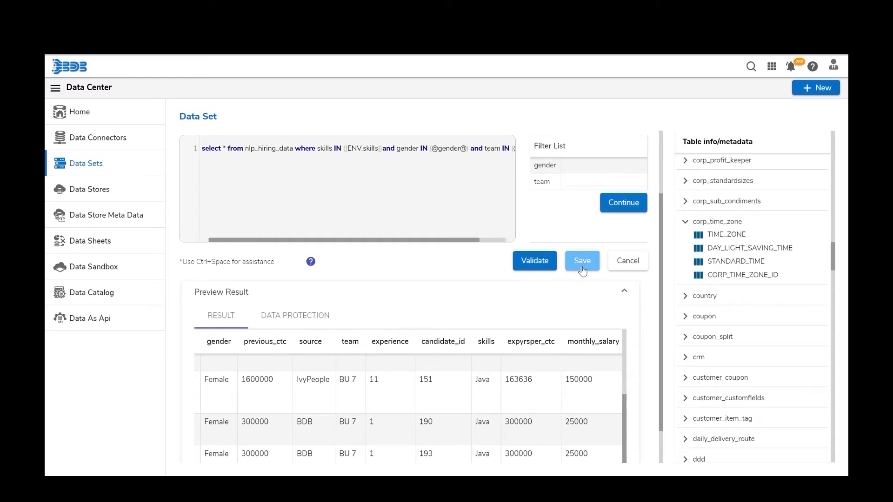
- Save the nlp_dataset data set and call up its Push to VCS commit prompt
left_click(582, 270)
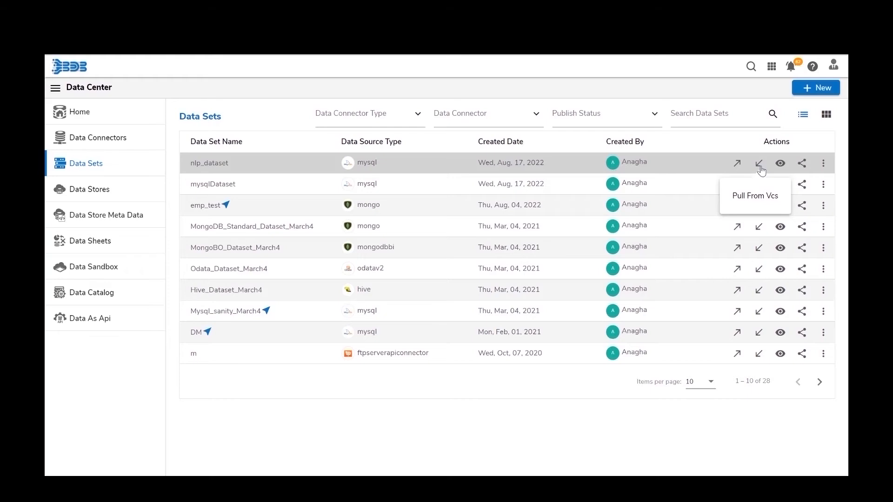
left_click(736, 165)
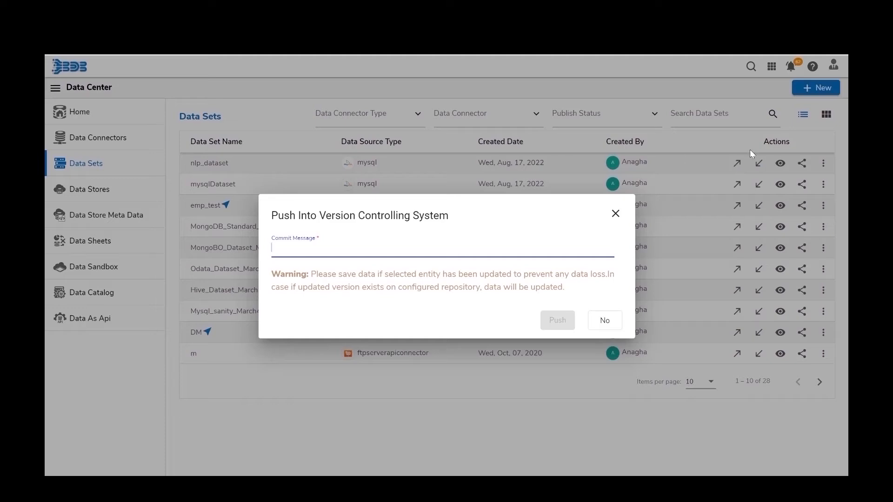
- Decline pushing nlp_dataset, then view and close its empty Pull from VCS history
left_click(615, 214)
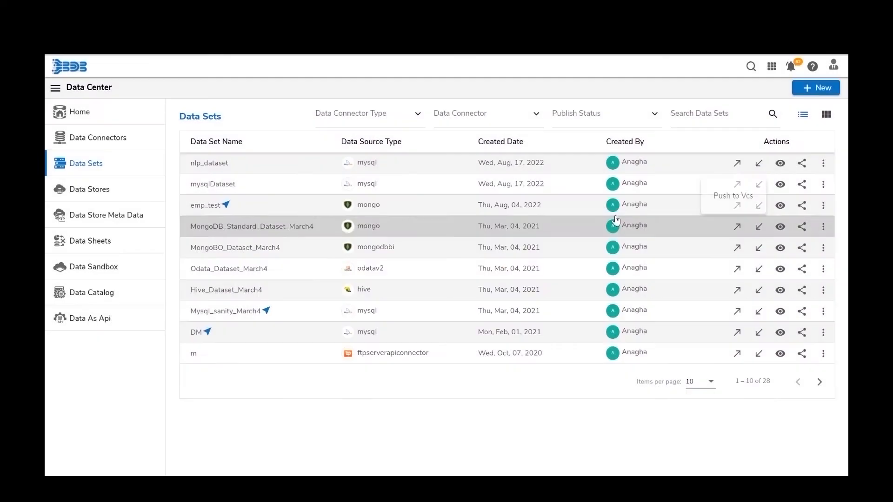
left_click(759, 165)
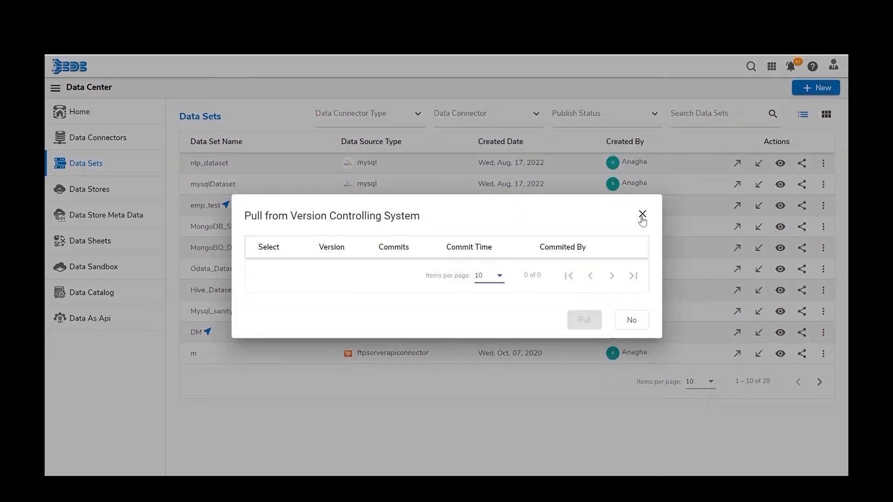
left_click(642, 217)
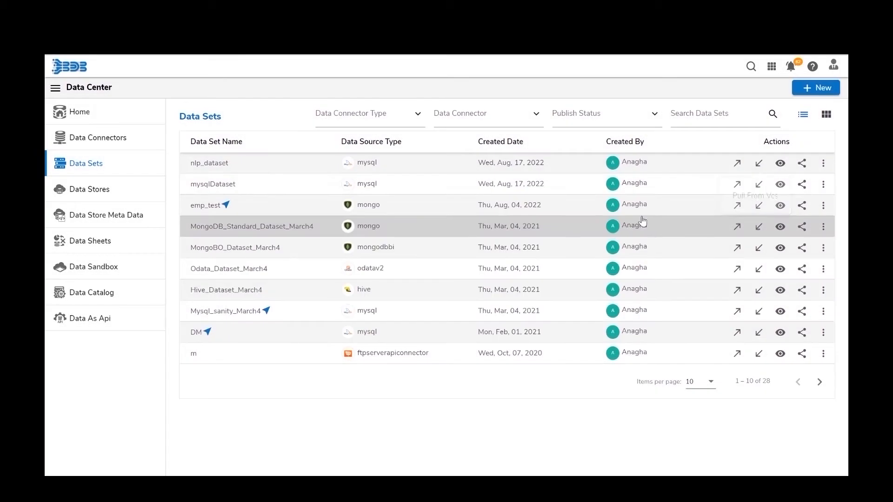
- Share nlp_dataset with one user and with the PAcheck user group
left_click(781, 165)
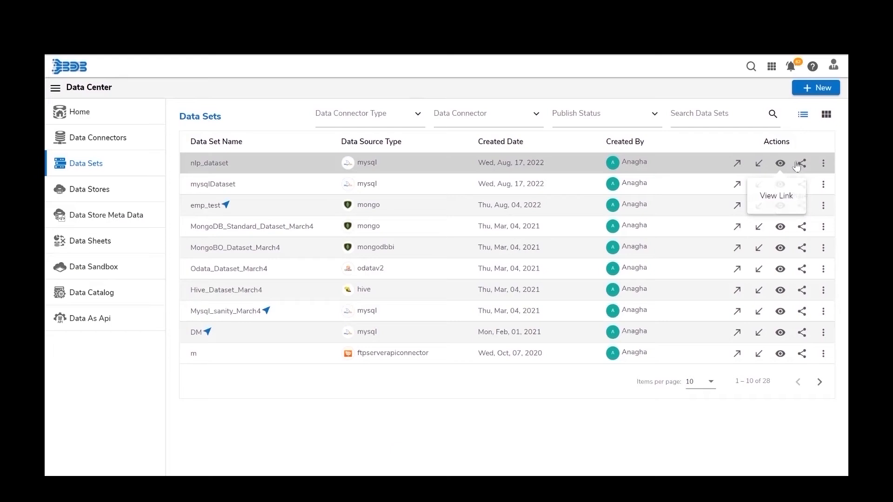
left_click(802, 163)
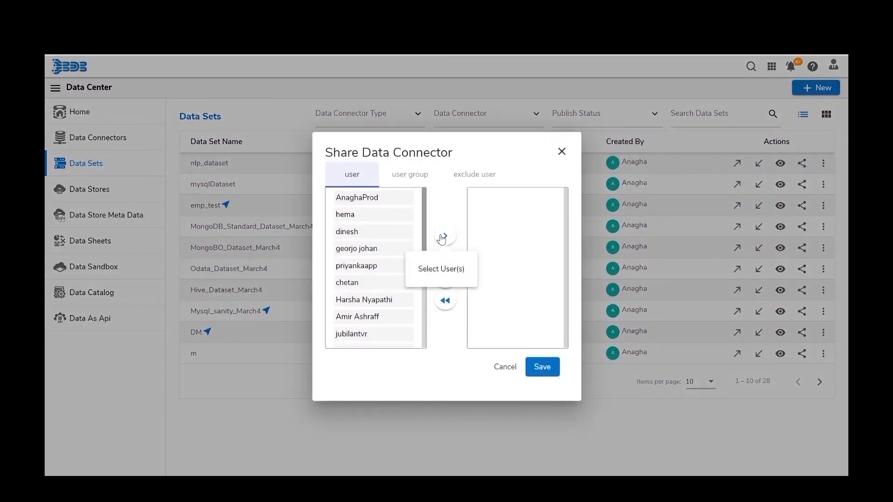
left_click(411, 179)
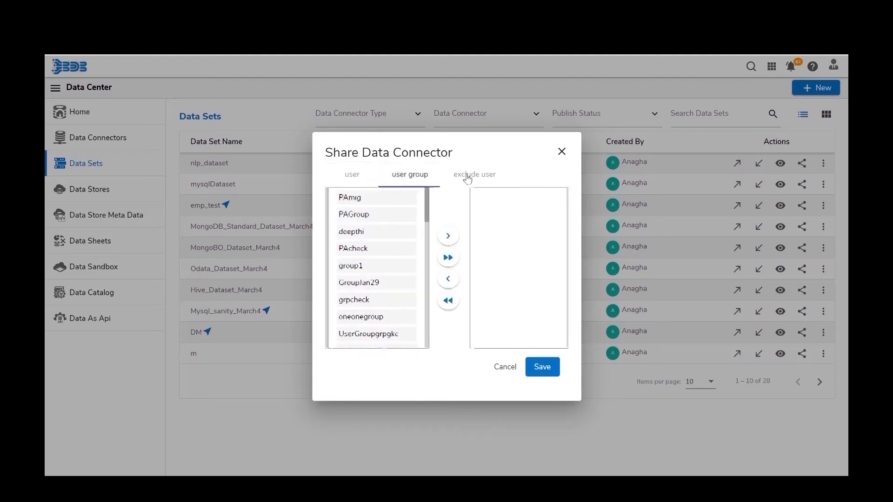
left_click(352, 175)
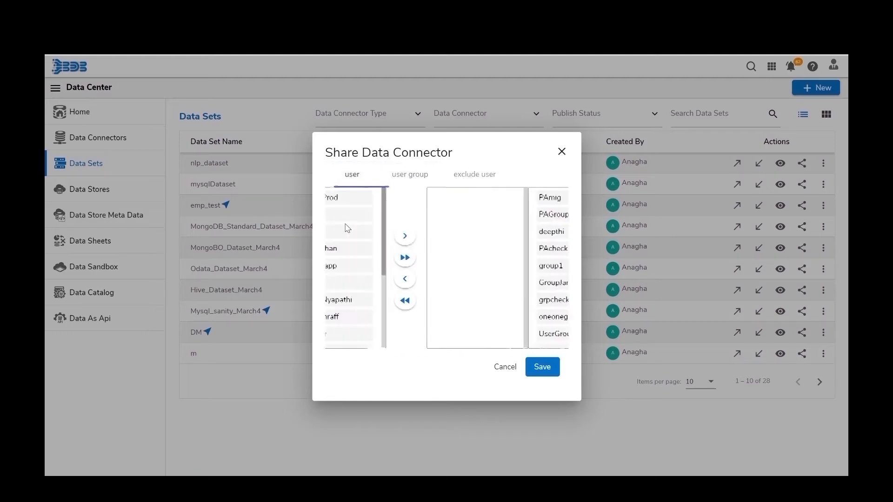
left_click(348, 219)
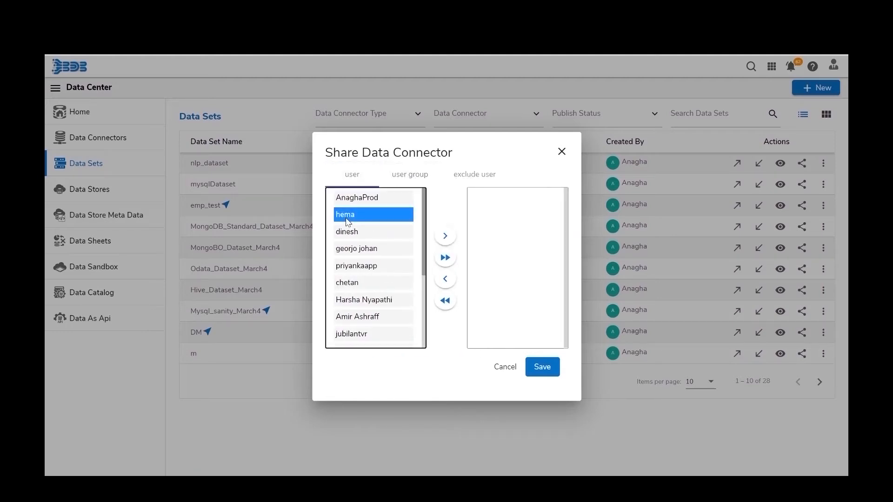
left_click(446, 236)
left_click(410, 178)
left_click(360, 249)
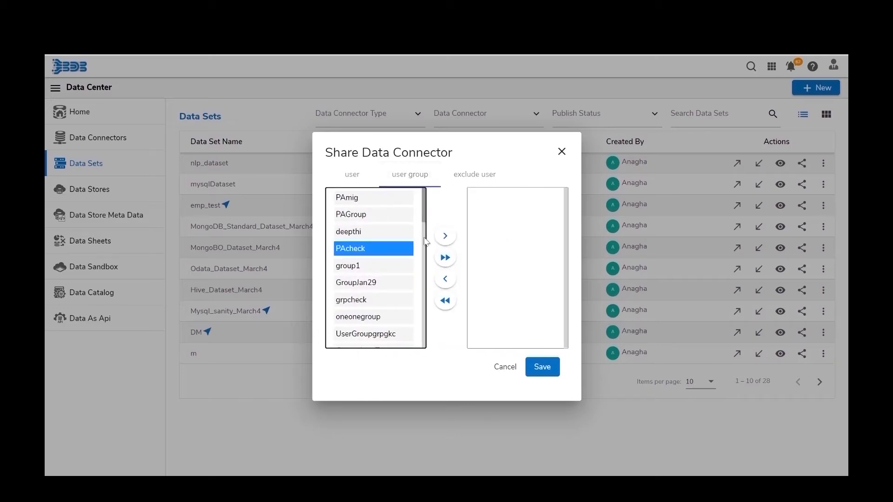
left_click(445, 235)
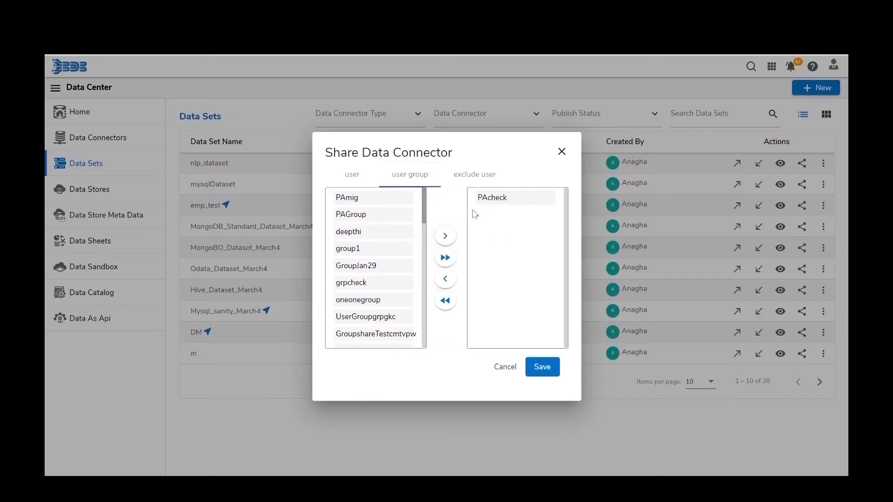
- Add another user to the exclude list and save the sharing privileges
left_click(478, 177)
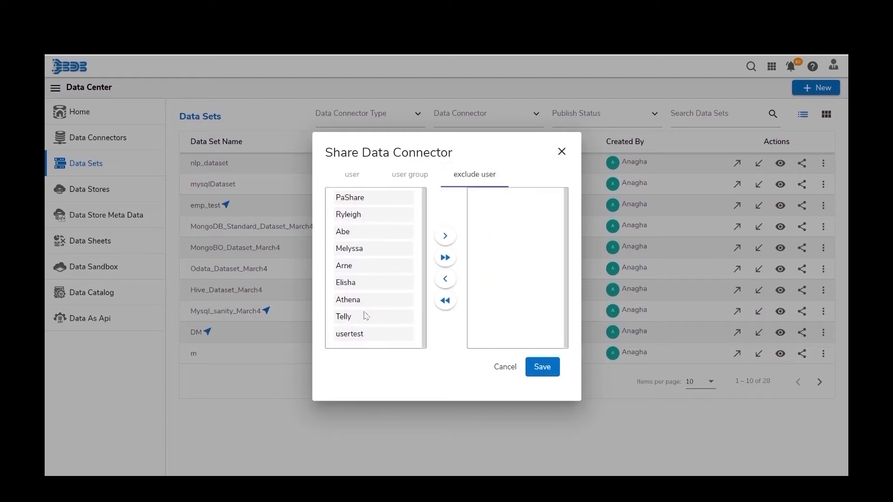
left_click(409, 175)
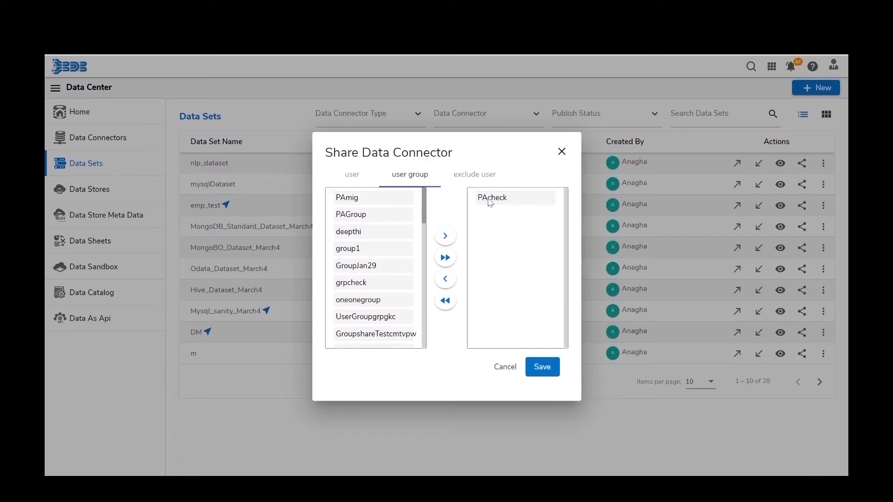
left_click(471, 175)
left_click(353, 214)
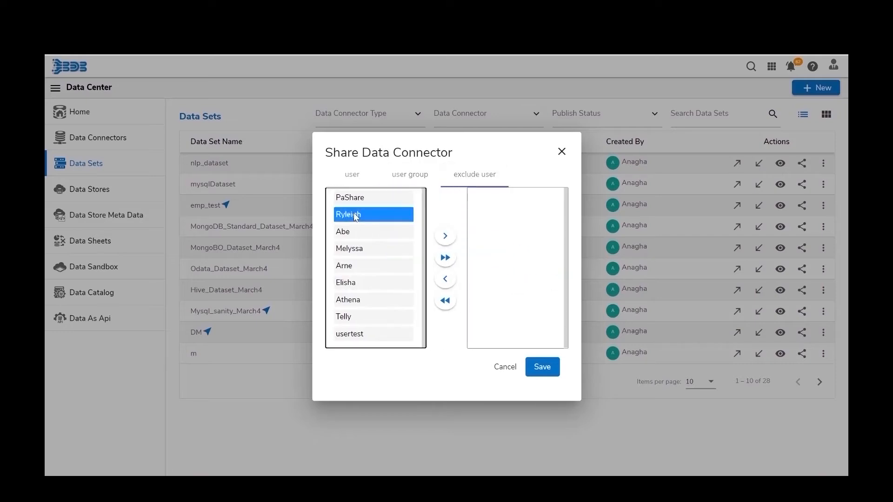
left_click(443, 243)
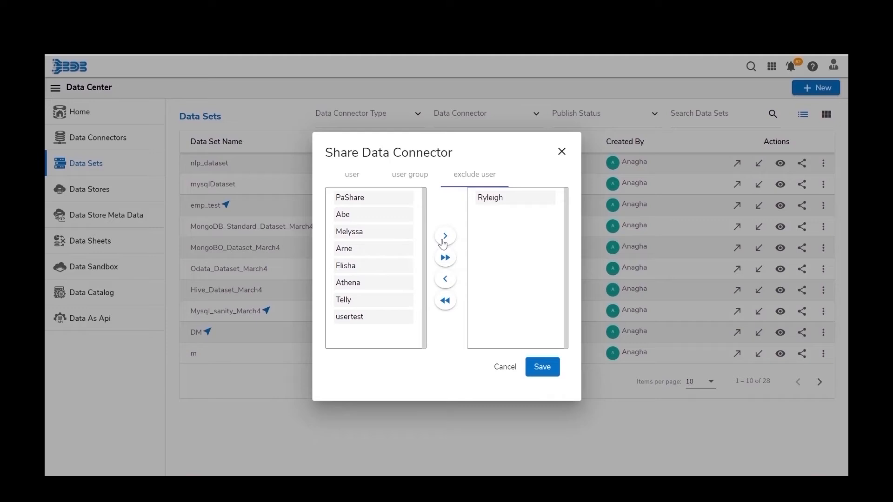
left_click(547, 374)
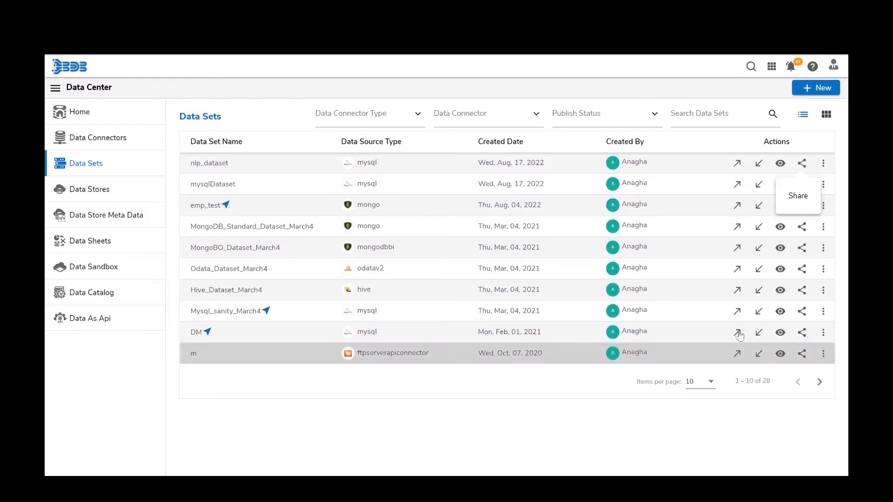
- Publish nlp_dataset from its three-dot menu, confirming with Yes
left_click(824, 168)
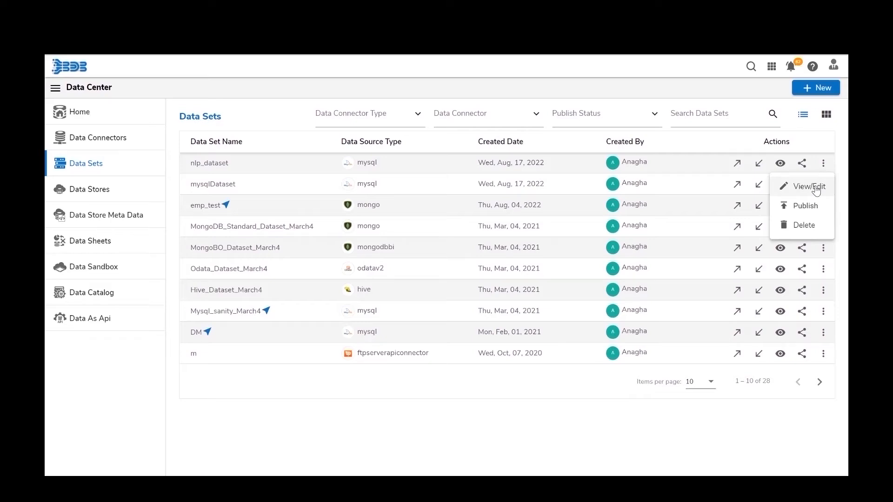
left_click(804, 212)
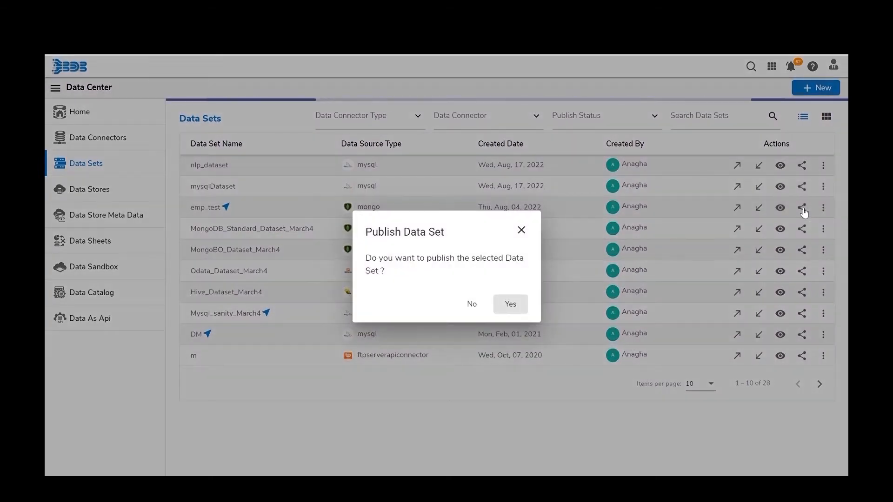
left_click(511, 309)
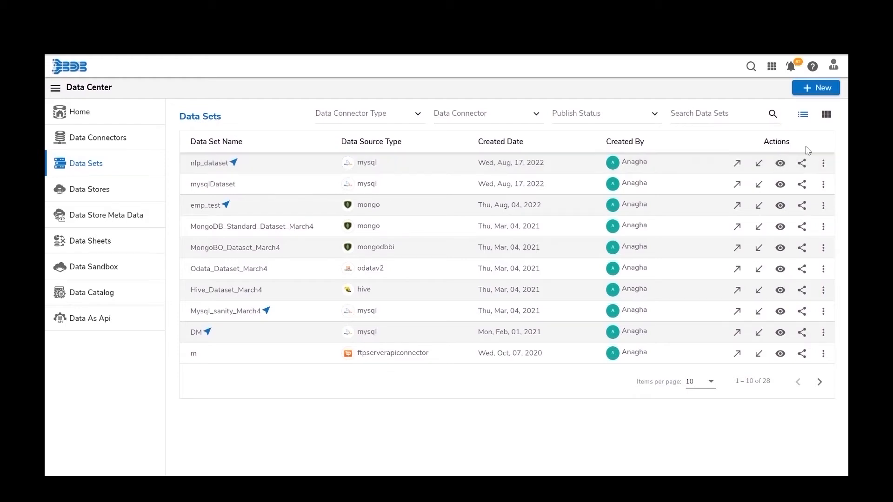
left_click(823, 163)
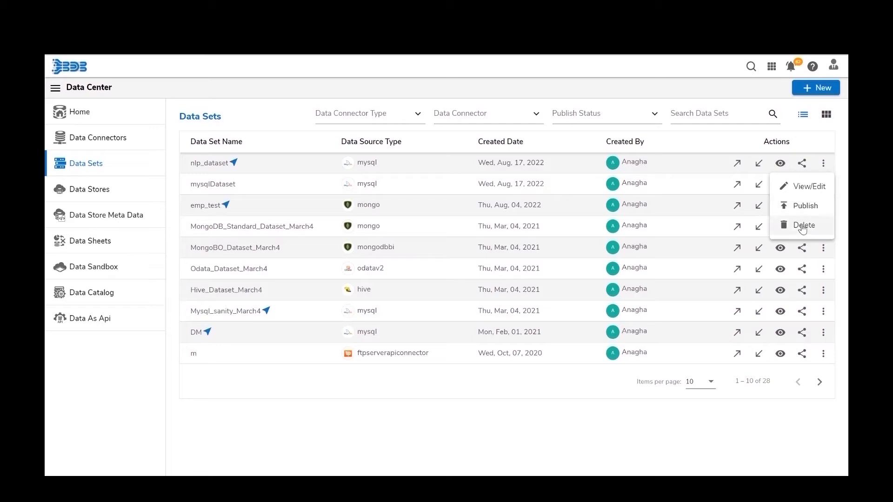
- Delete nlp_dataset, confirming the Remove Data Set prompt with Yes
left_click(802, 227)
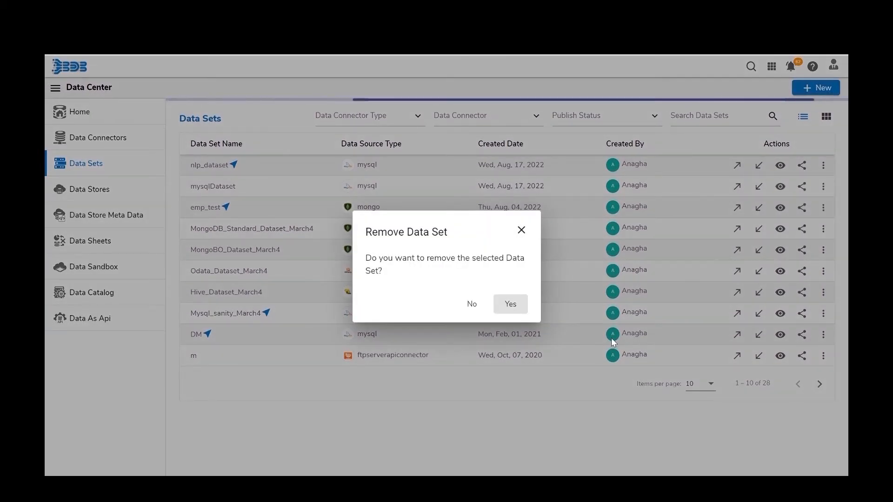
left_click(506, 305)
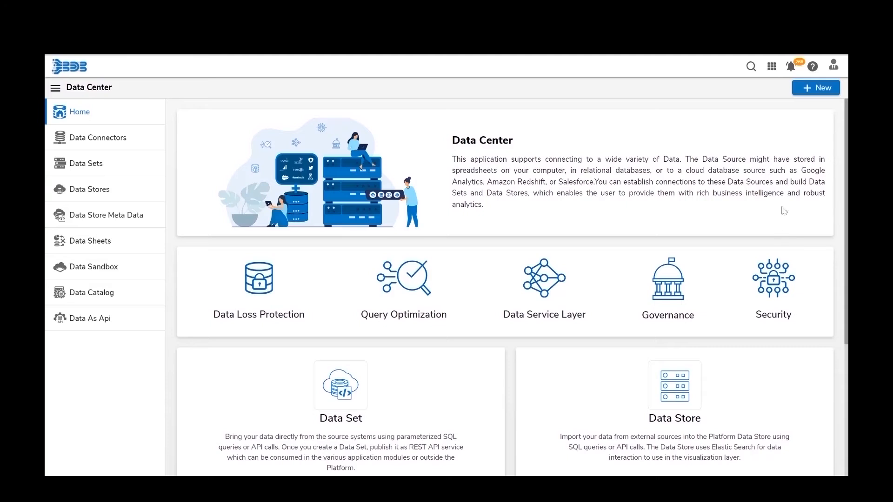
- Start a new Data Store from the mysqlDataconnector source on database wt_dm
left_click(817, 93)
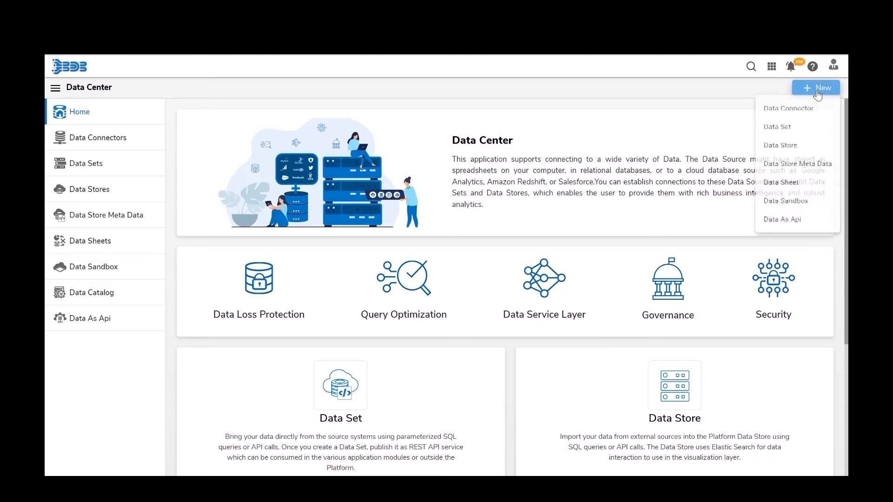
left_click(806, 149)
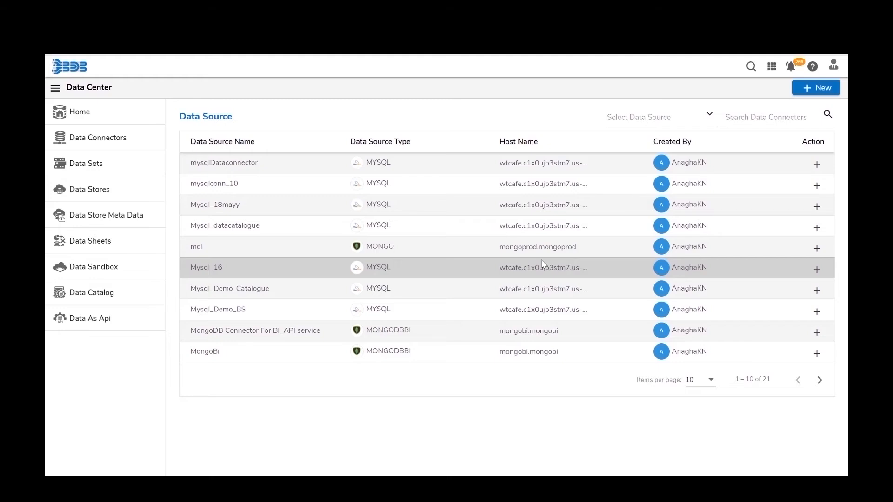
left_click(806, 165)
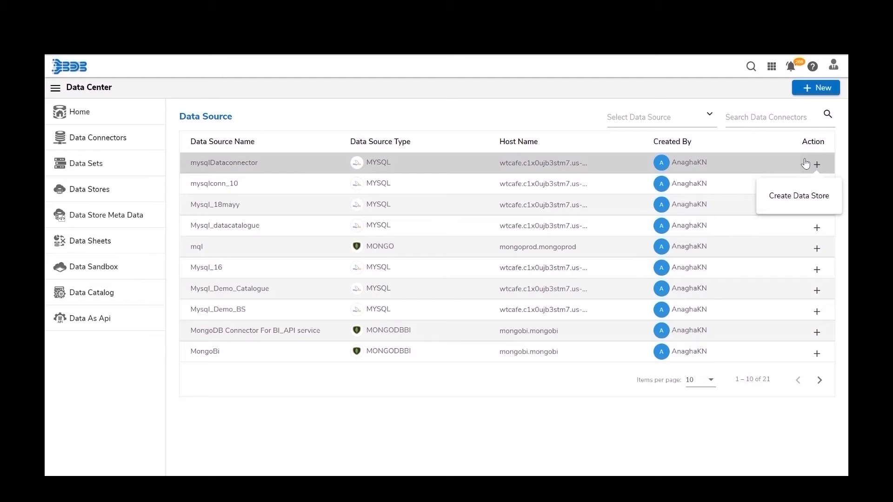
mouse_move(816, 171)
left_click(817, 167)
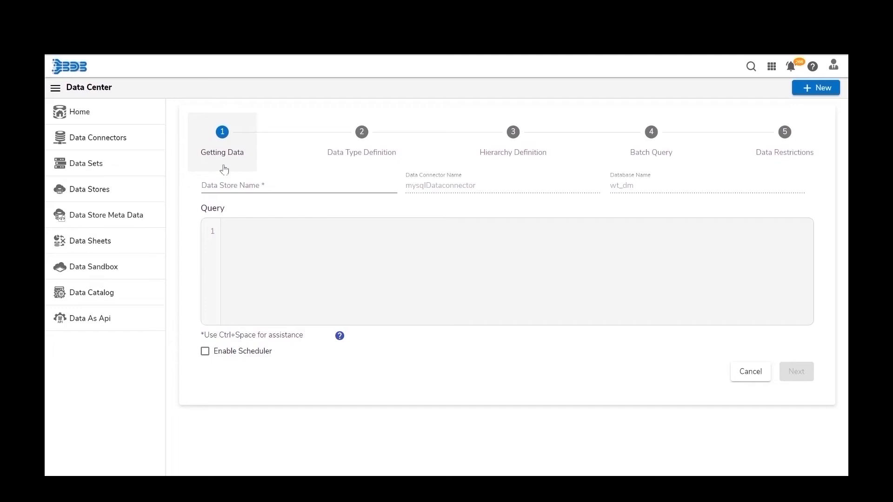
- Name the store mysqlDatastore, paste the nlp_hiring_data SELECT query, and enable the scheduler
left_click(244, 185)
type("m")
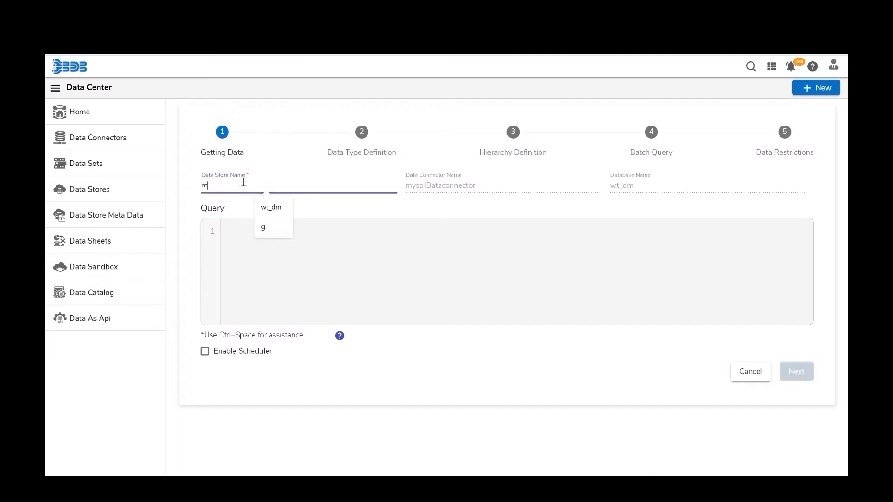
type("ysql")
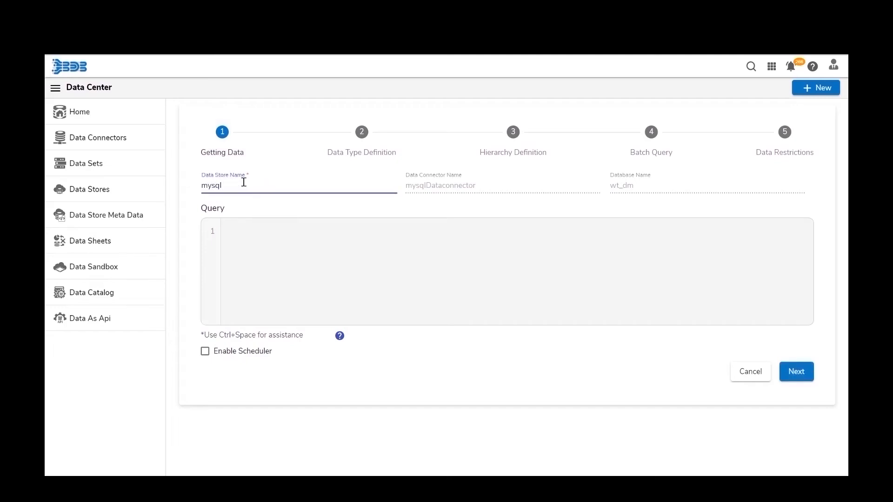
type("Datasto")
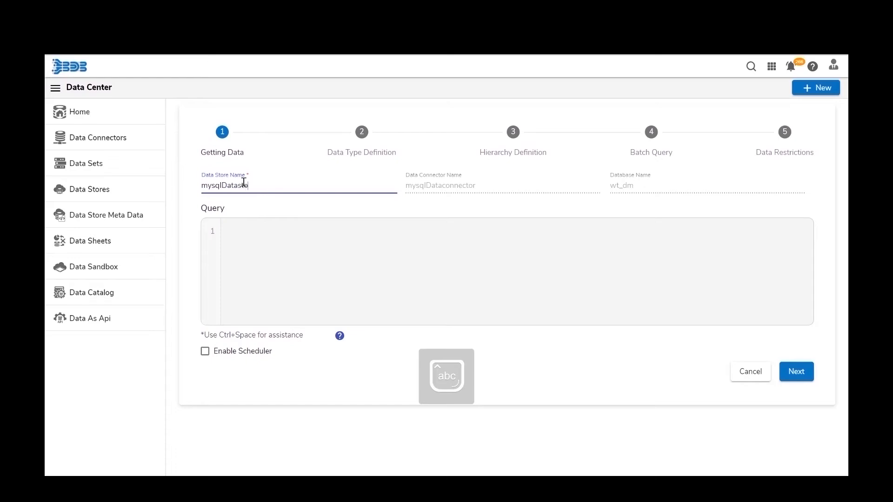
type("re")
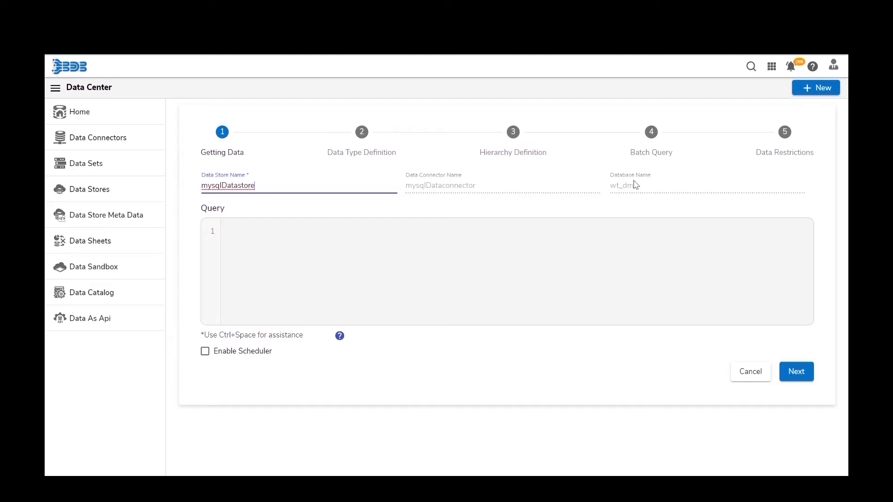
left_click(418, 258)
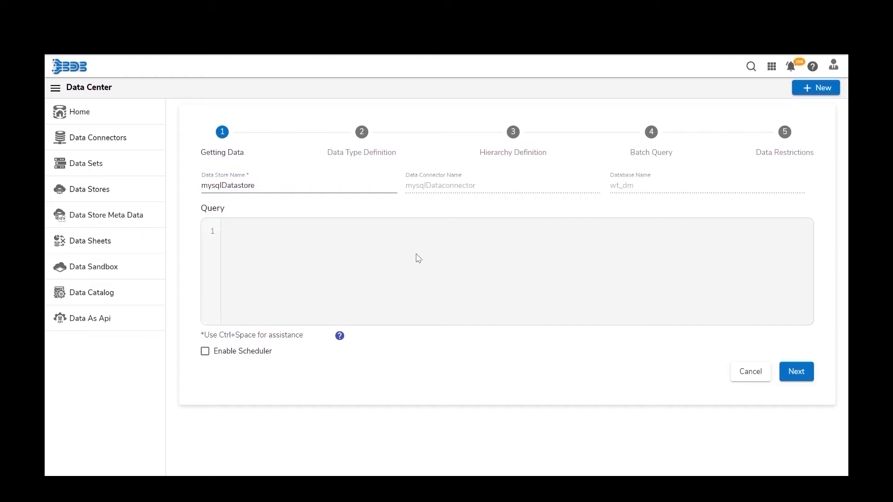
type("select candidate_id, gender, team, expected_joining_date from nlp_hiring_data")
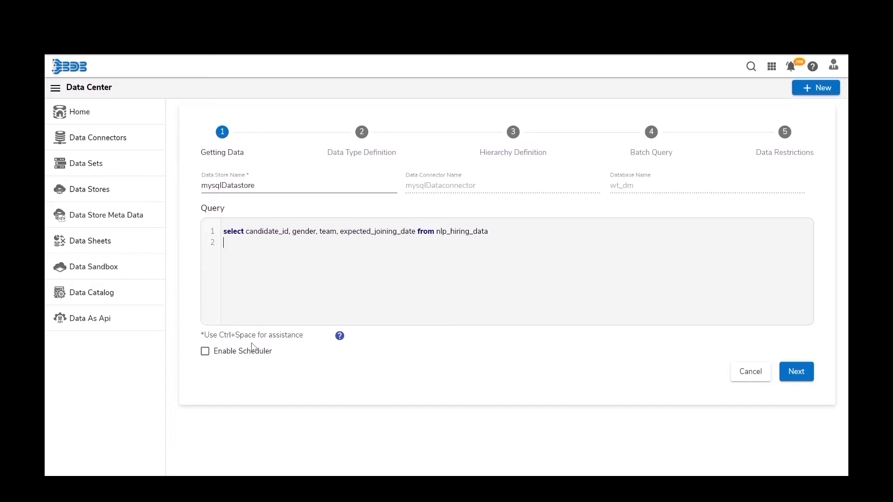
left_click(205, 354)
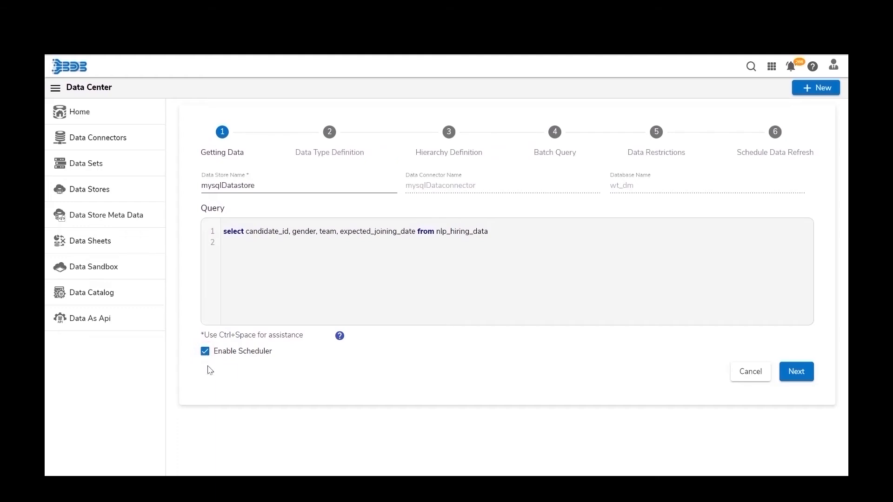
left_click(793, 367)
left_click(795, 378)
- Keep candidate_id as a measure in Data Type Definition and advance to Hierarchy Definition
left_click(795, 378)
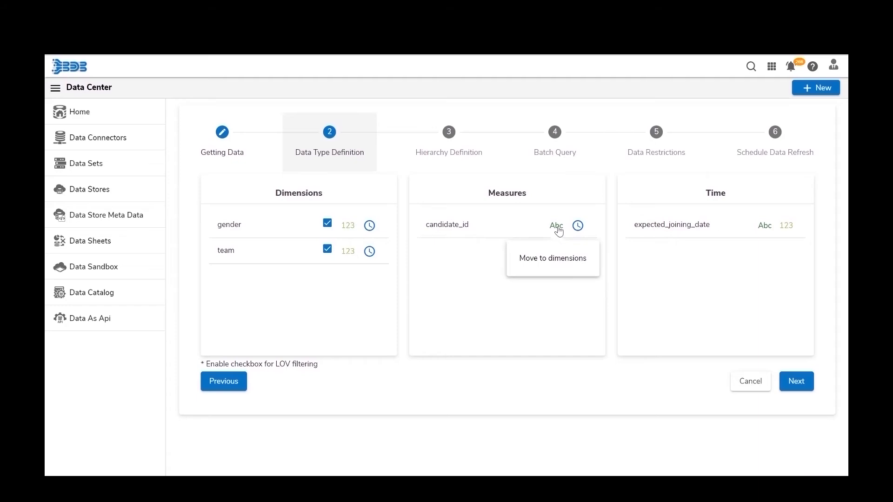
left_click(557, 227)
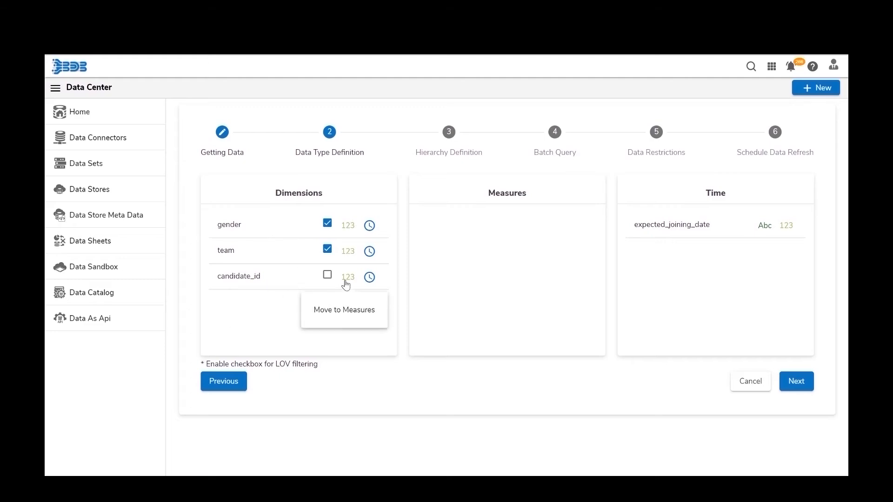
left_click(346, 281)
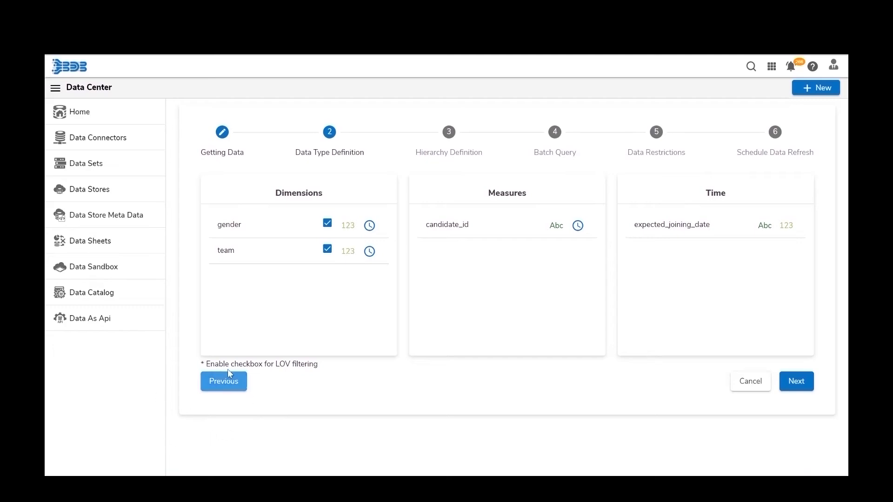
left_click(224, 383)
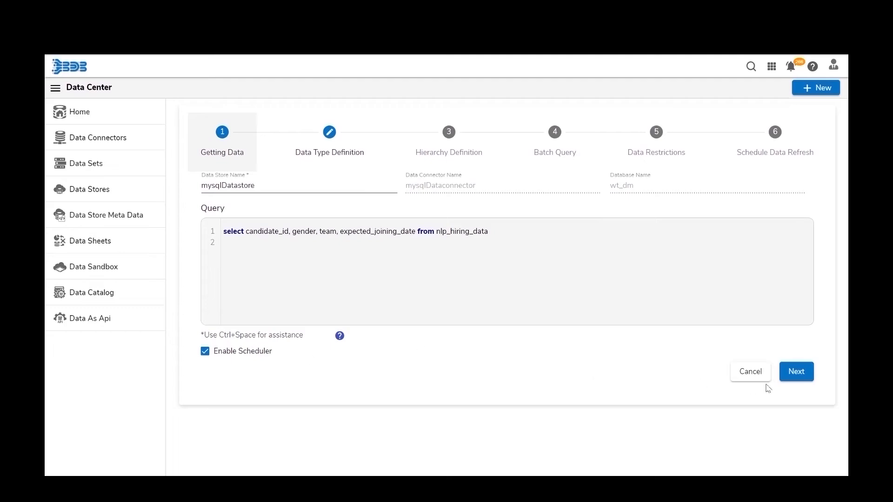
left_click(791, 375)
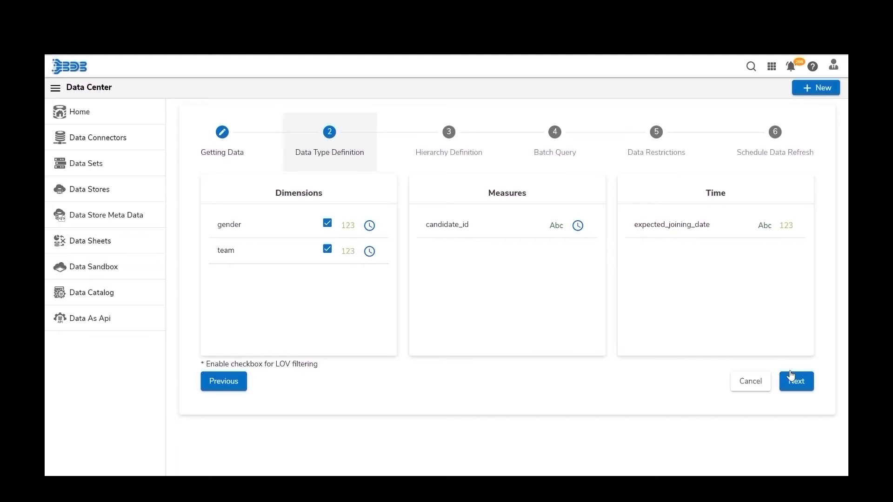
left_click(791, 376)
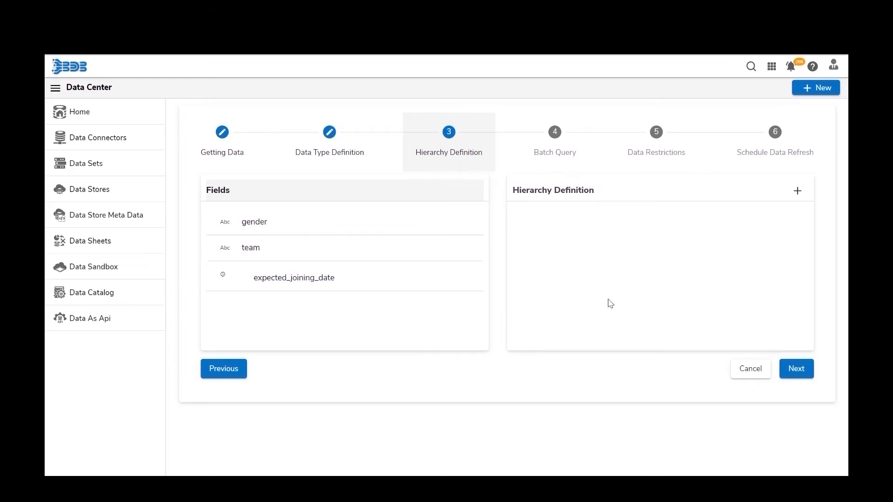
- Add a drill hierarchy containing expected_joining_date year, month and date
left_click_drag(259, 223, 283, 232)
left_click(798, 192)
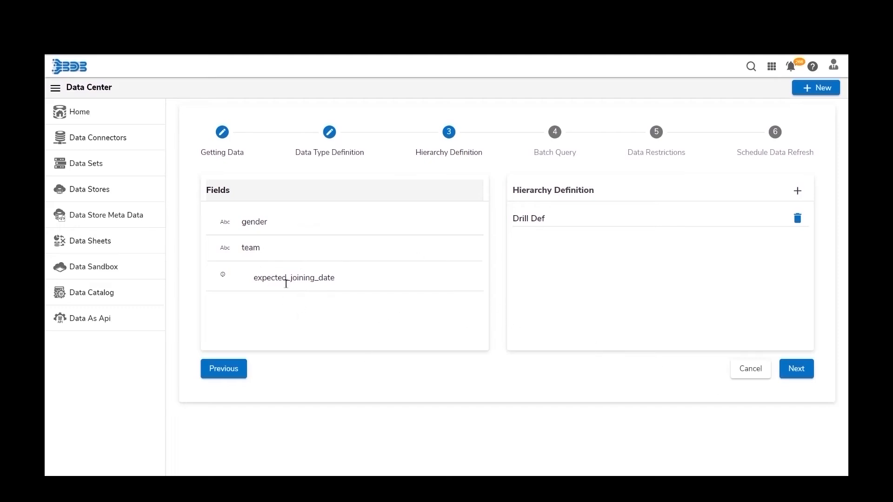
left_click_drag(292, 279, 622, 254)
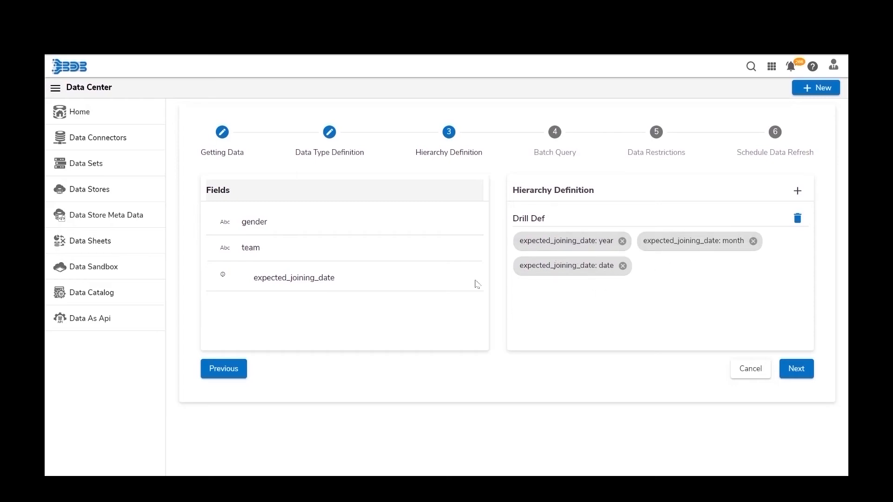
- Add a second drill hierarchy, Drill Def 1, holding team, and advance to Batch Query
left_click(797, 192)
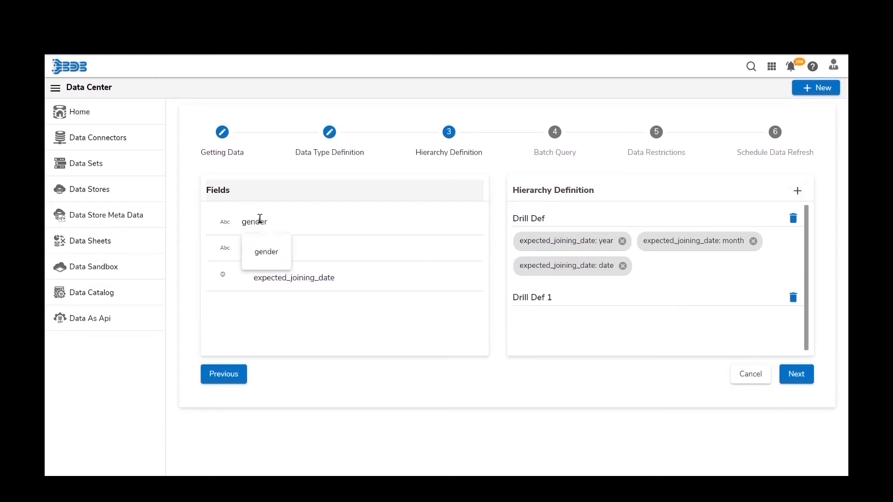
left_click_drag(261, 242, 569, 321)
left_click(794, 379)
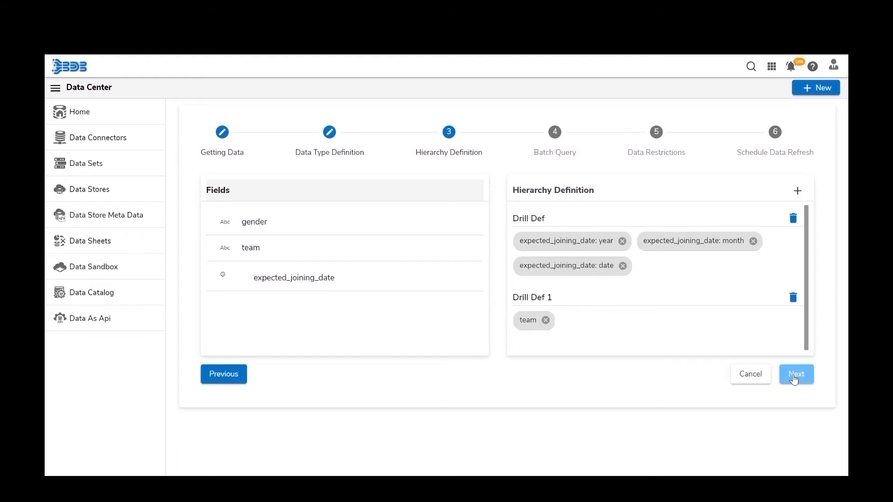
left_click(794, 378)
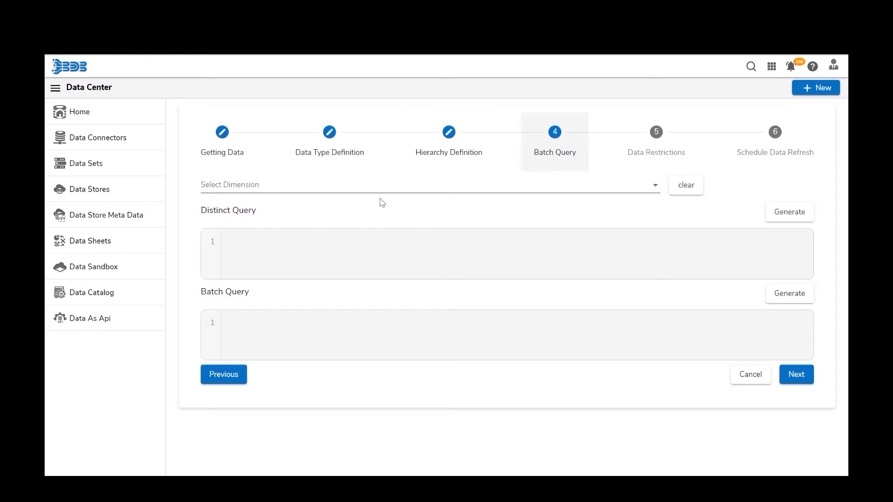
- Select gender as the batch dimension and generate its distinct and batch queries
left_click(306, 193)
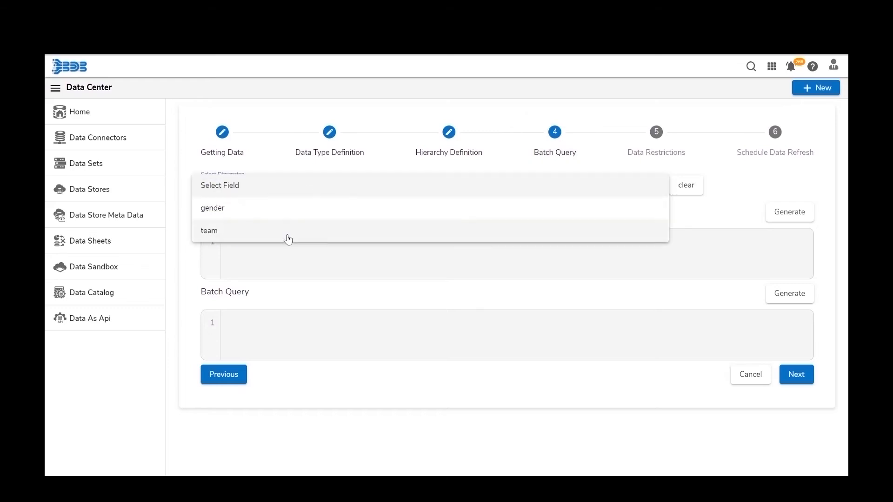
left_click(287, 215)
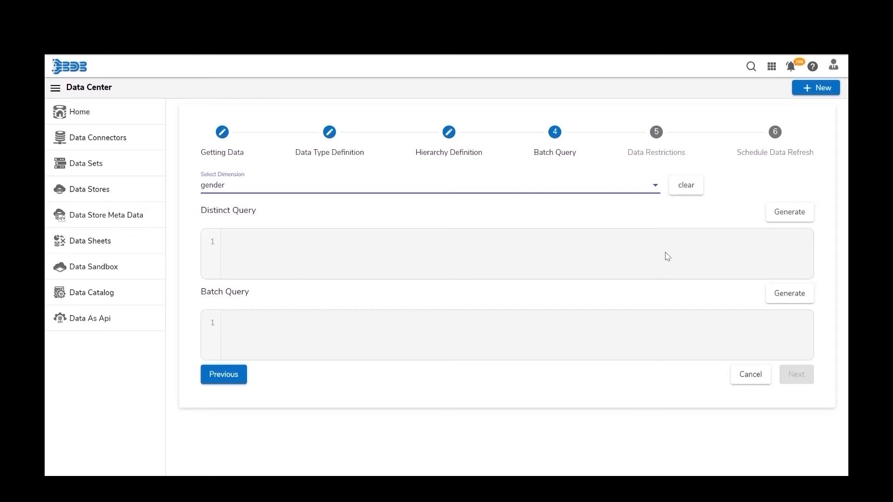
left_click(797, 223)
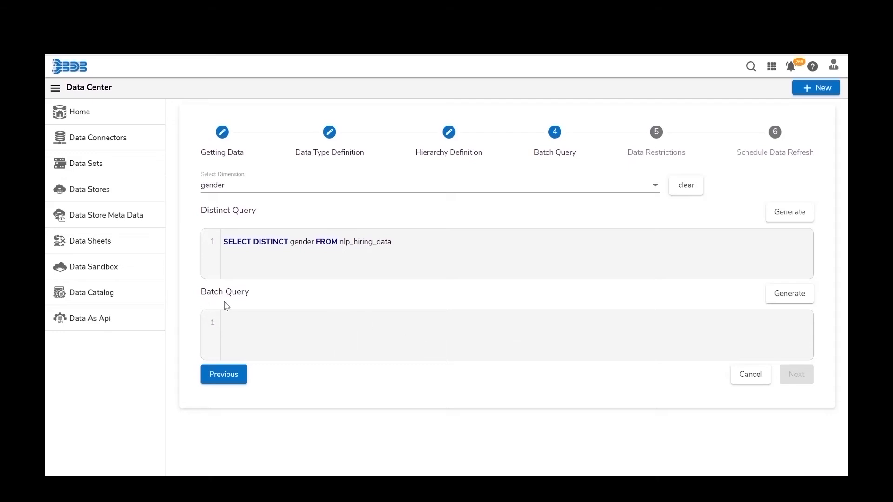
left_click(791, 301)
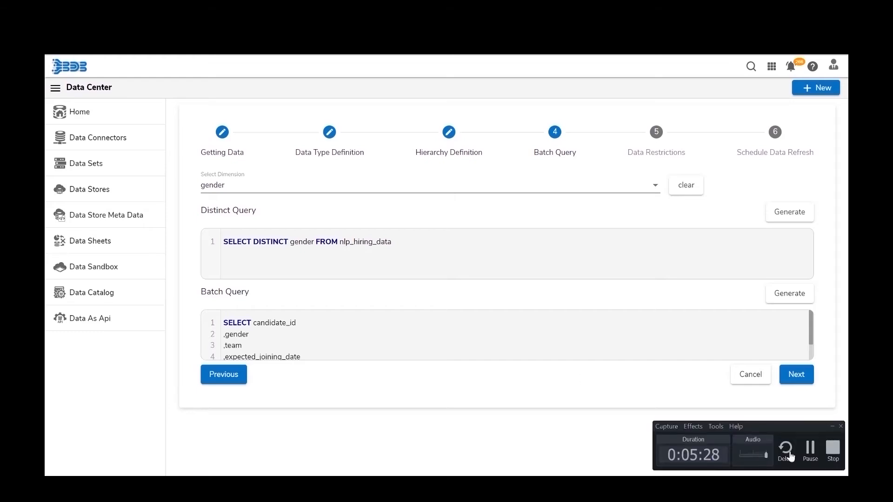
- Generate the distinct and batch queries for the gender dimension, then continue to Data Restrictions
left_click(812, 461)
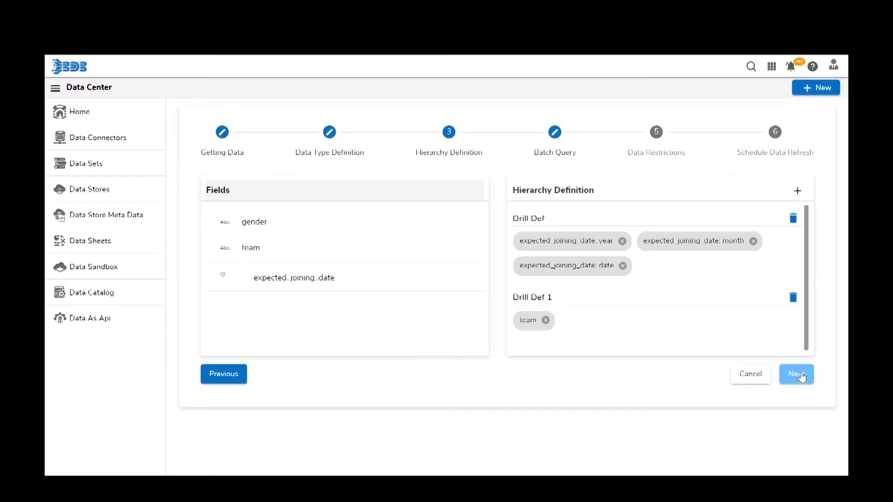
left_click(799, 375)
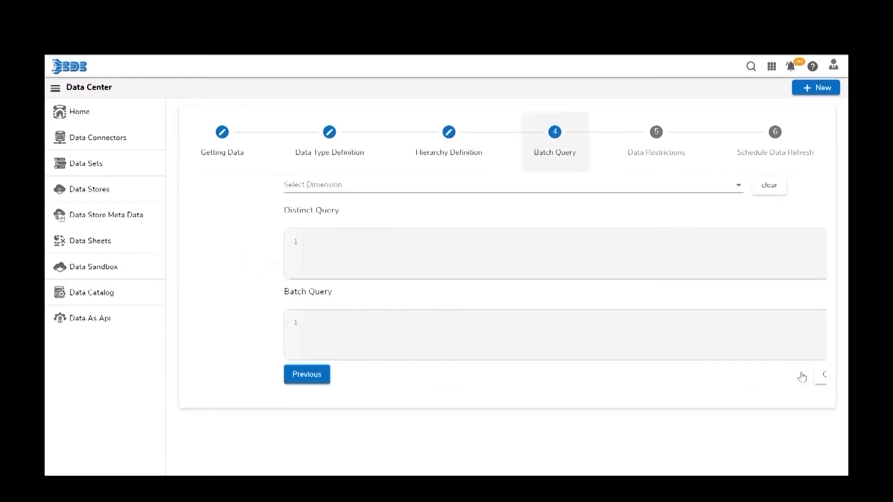
left_click(304, 186)
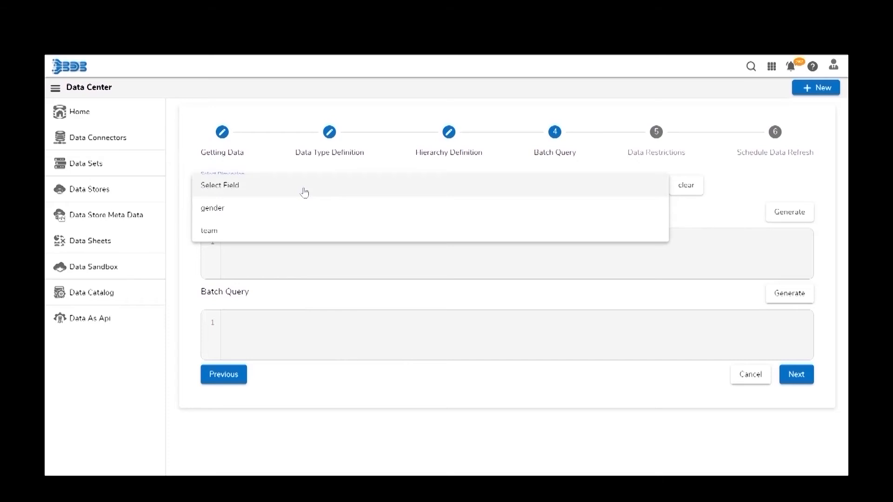
left_click(293, 219)
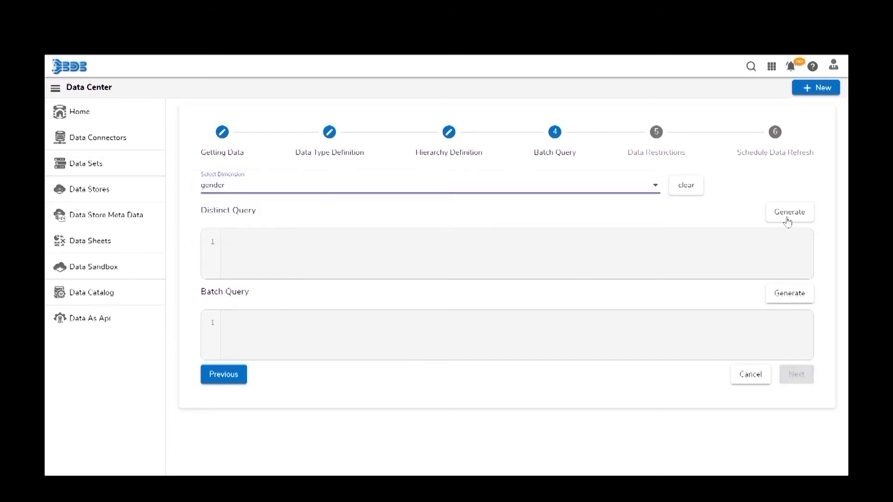
left_click(787, 215)
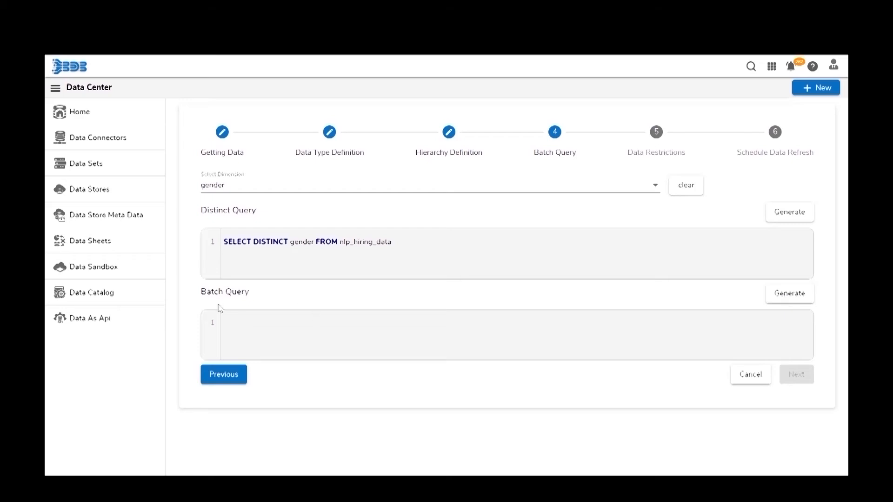
left_click(787, 303)
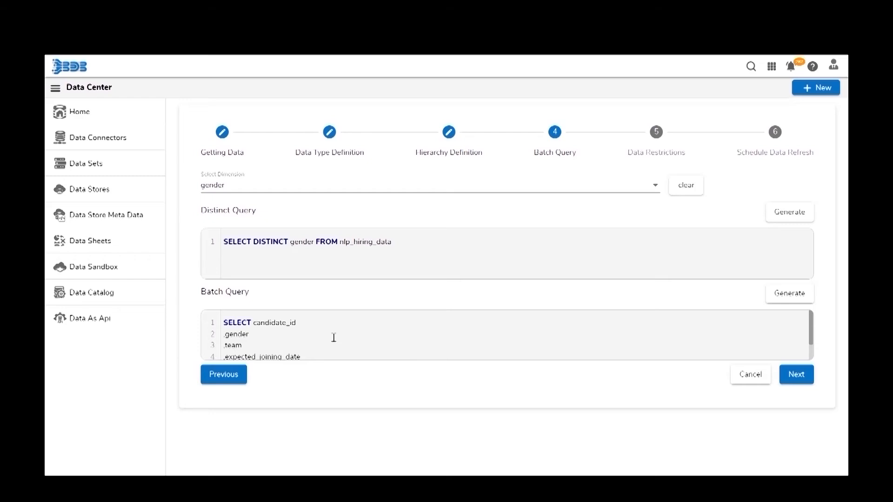
scroll(333, 337, "down", 2)
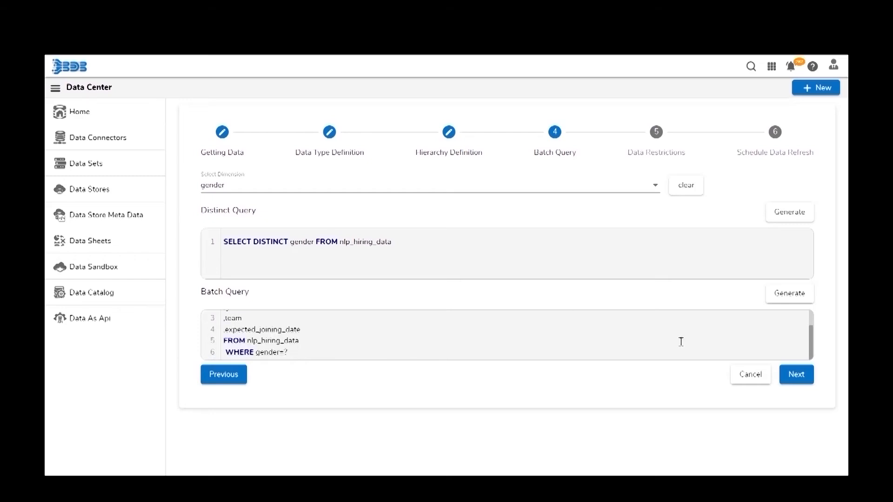
left_click(793, 382)
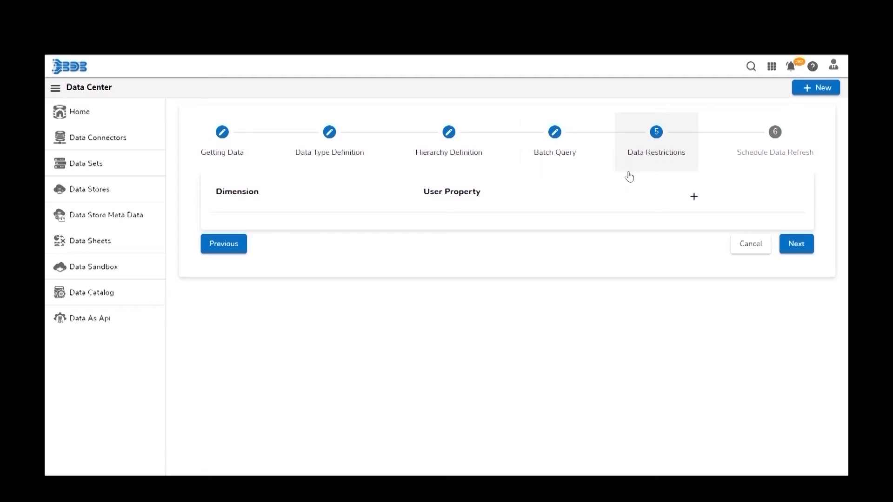
- Add a data restriction mapping the gender dimension to user property 'sex' and continue to scheduling
left_click(693, 197)
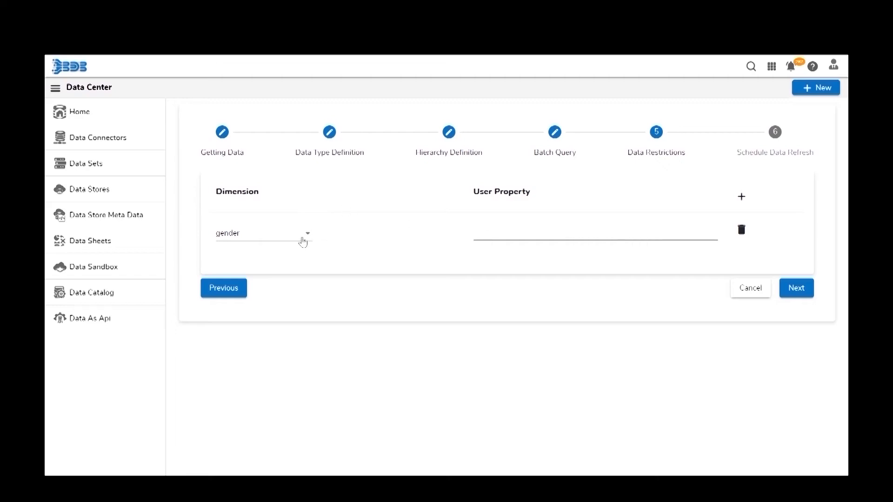
left_click(303, 239)
left_click(288, 238)
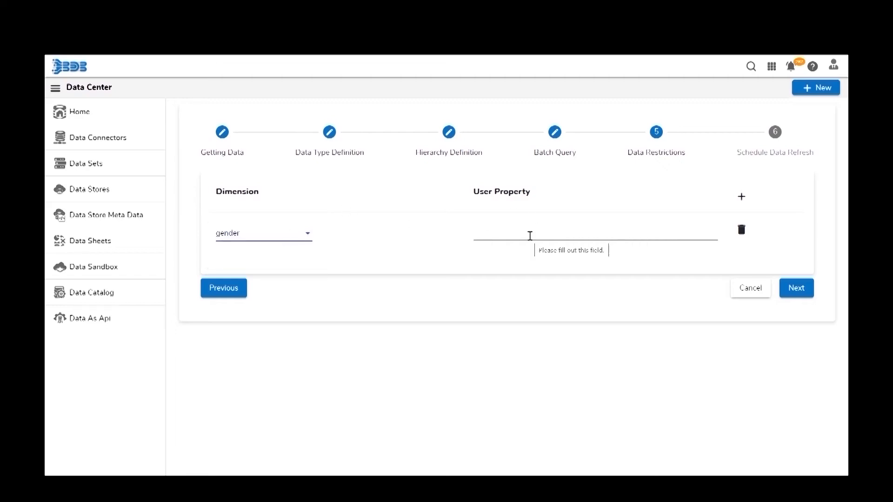
left_click(529, 235)
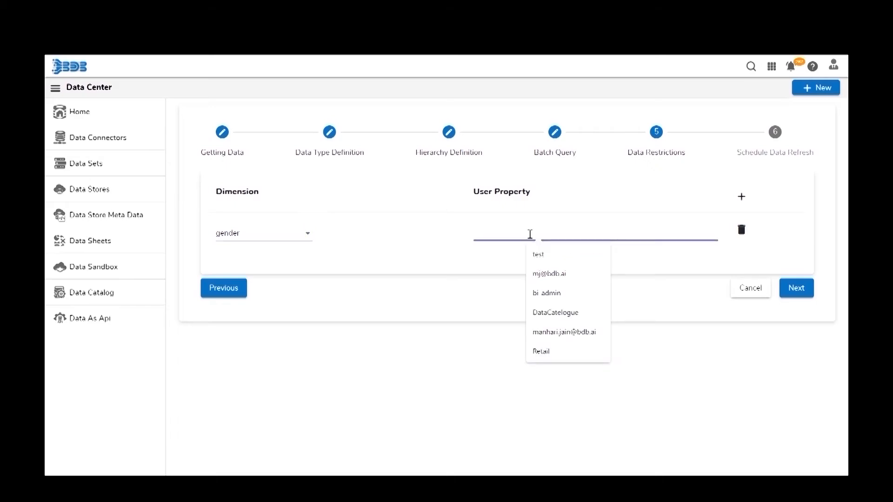
type("sex")
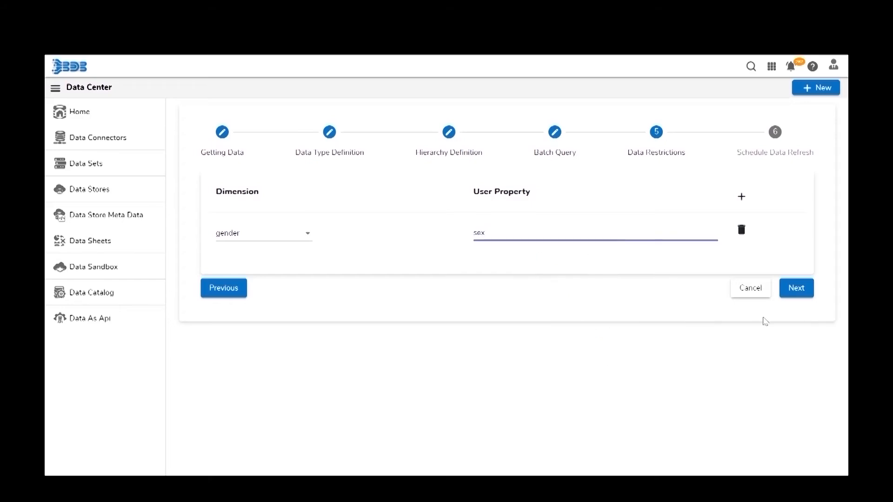
left_click(804, 294)
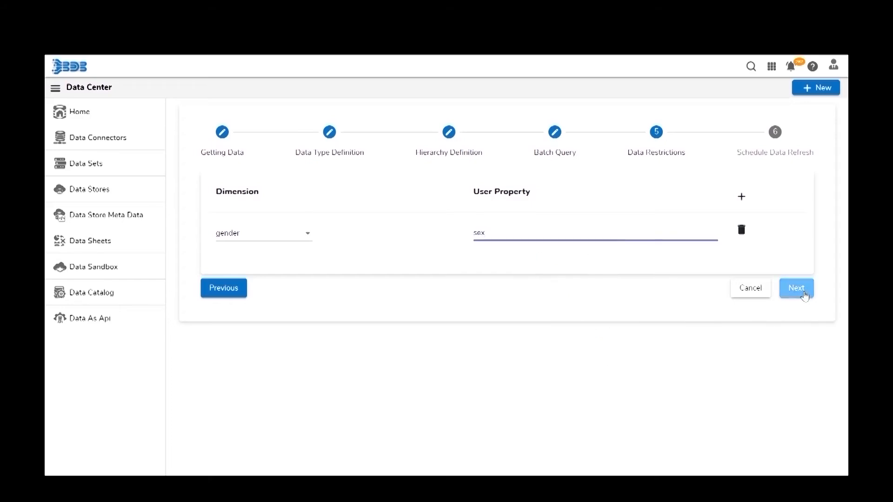
left_click(804, 294)
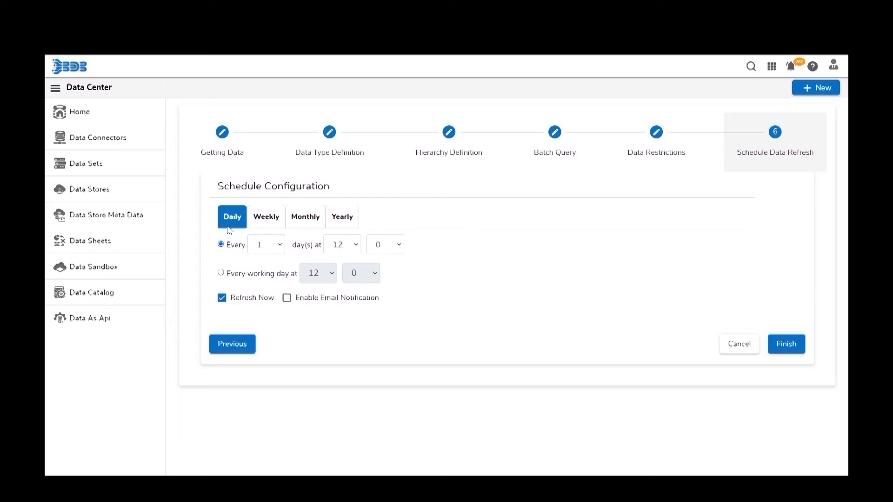
- Review the Yearly, Monthly and Weekly schedule options, then keep a Daily refresh
left_click(342, 218)
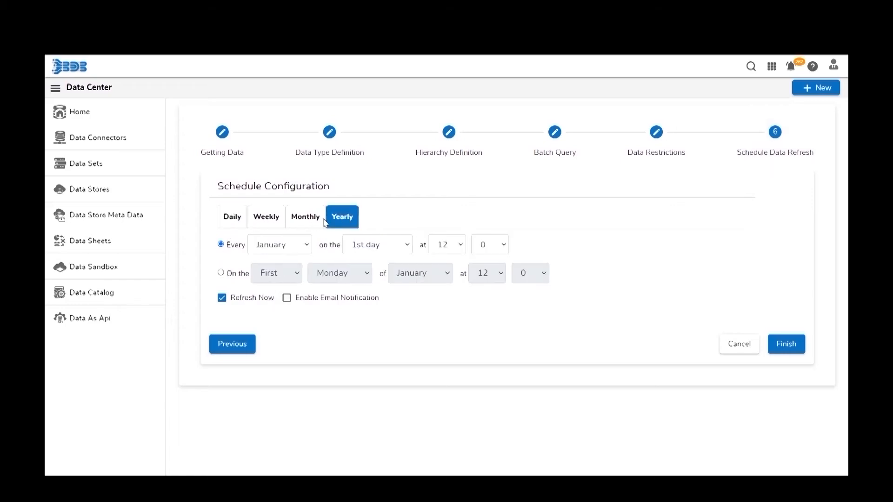
left_click(308, 222)
left_click(269, 223)
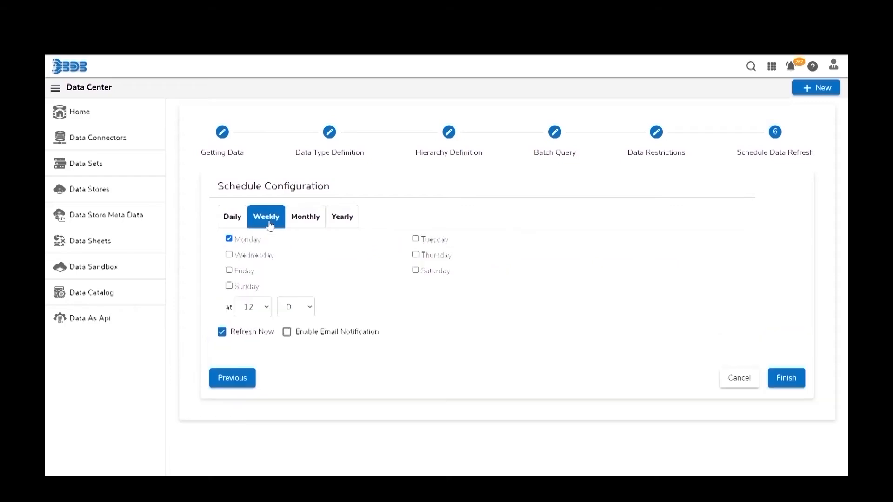
left_click(226, 222)
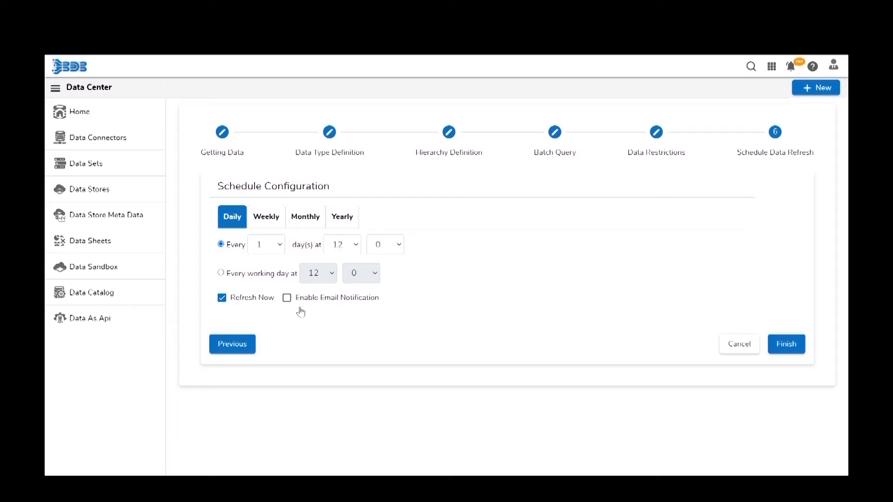
- Enable email notification, enter the recipient's e-mail address, and finish the meta data setup
left_click(286, 298)
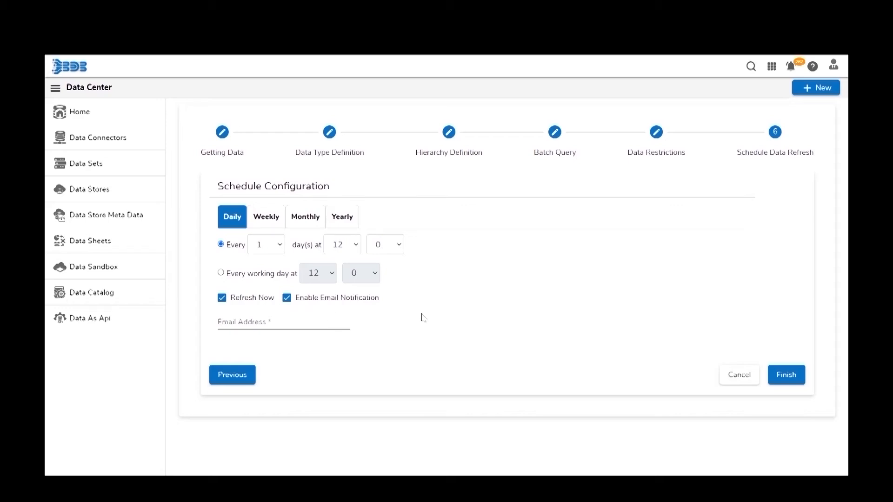
left_click(316, 324)
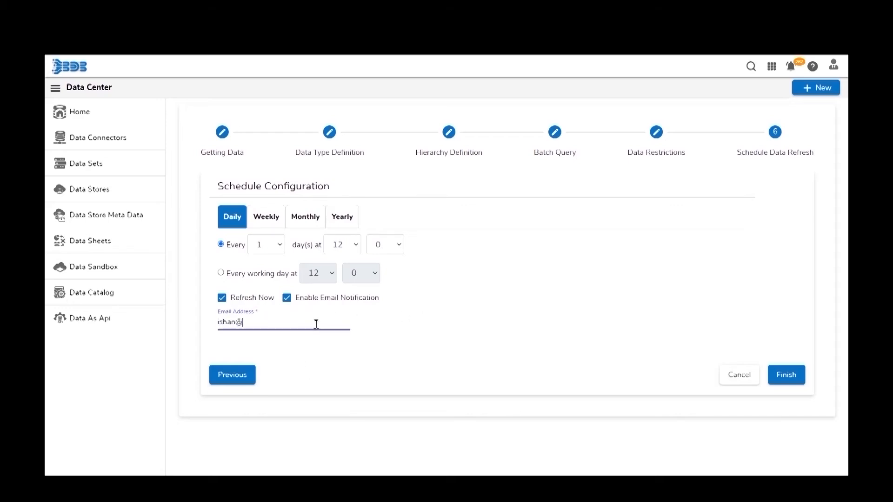
left_click(784, 377)
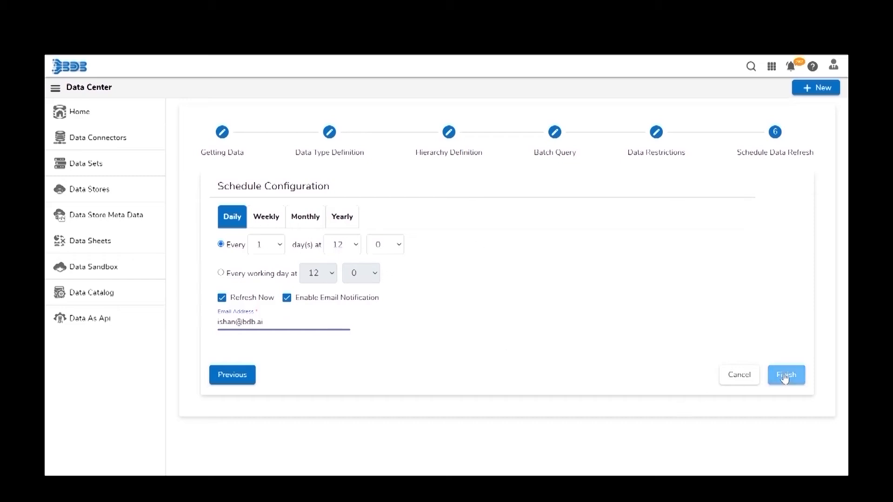
- Save the setup, check mysqlDatastore's scheduled status, and bring up its Share Datastore dialog
left_click(785, 376)
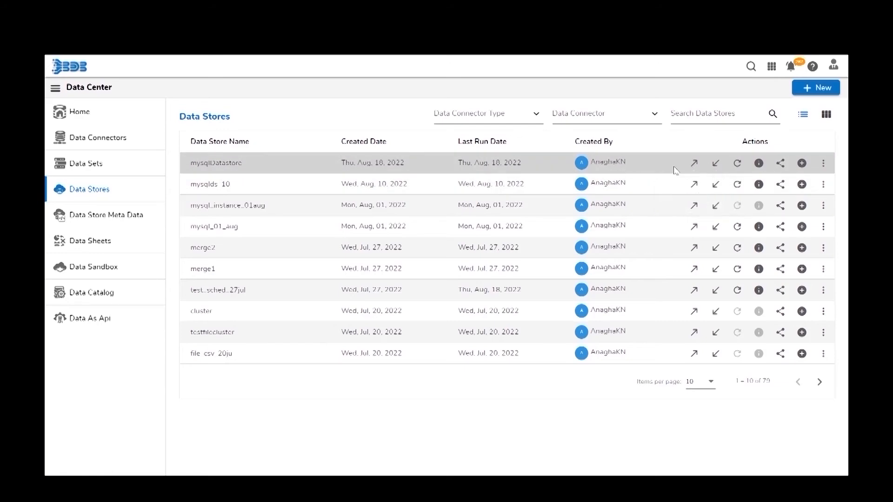
left_click(759, 166)
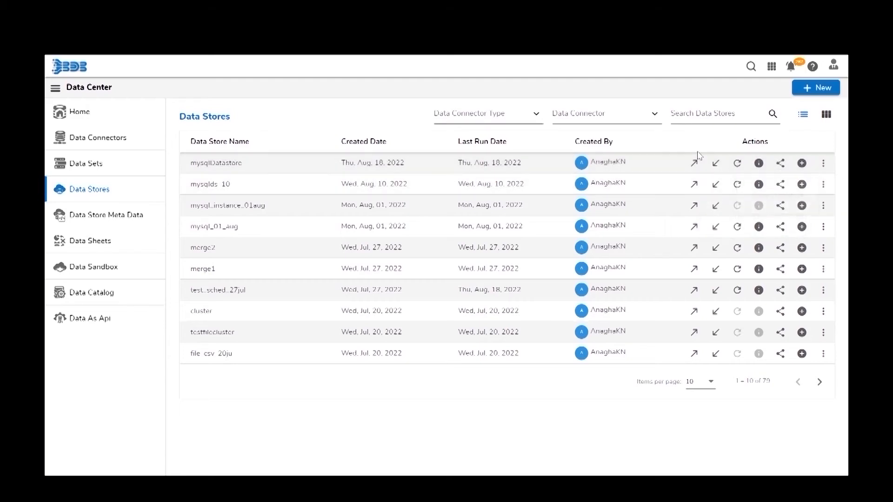
left_click(780, 165)
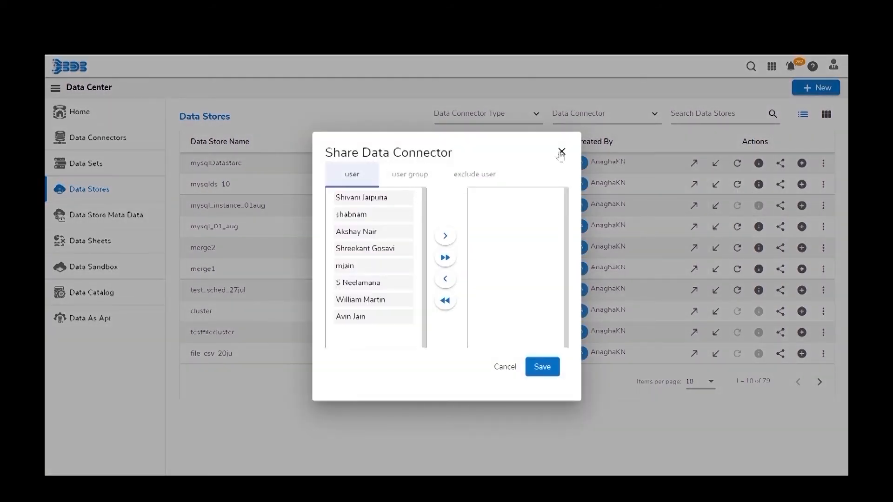
- Dismiss the share dialog without sharing and open the mysqlDatastore row's more-actions menu
left_click(561, 153)
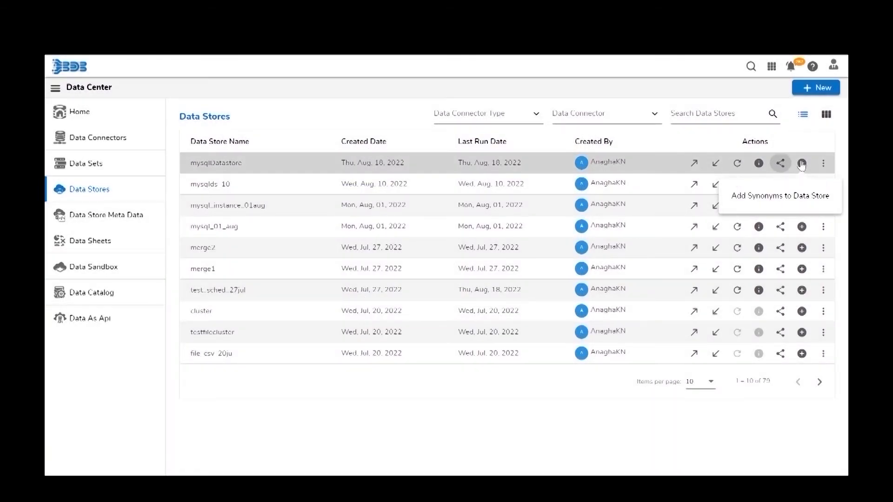
left_click(824, 166)
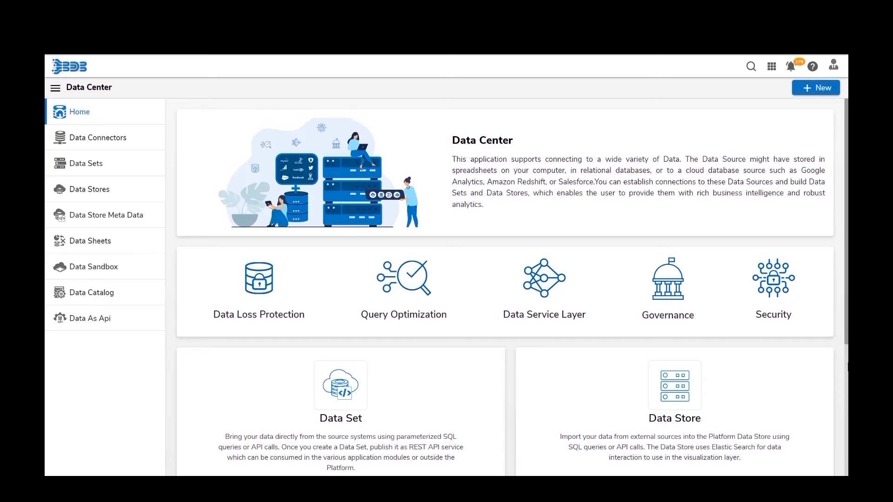
- Create a new Data Store Meta Data named nlp_hiring
left_click(813, 87)
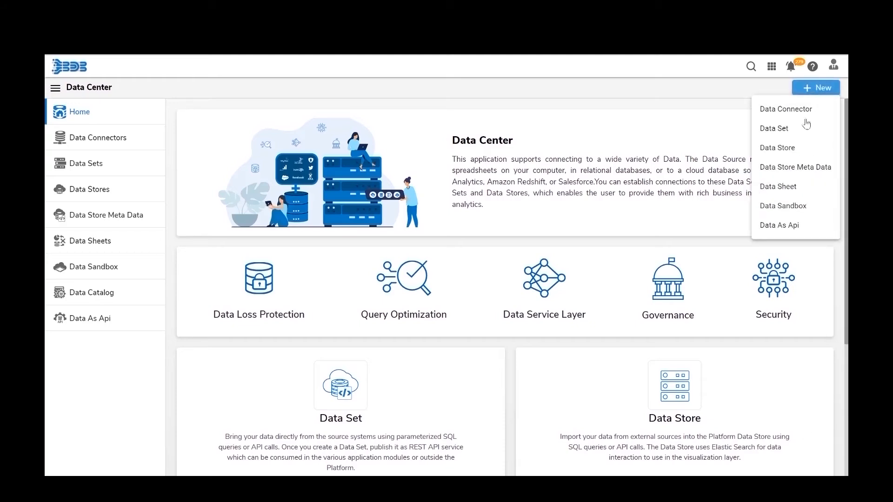
left_click(789, 175)
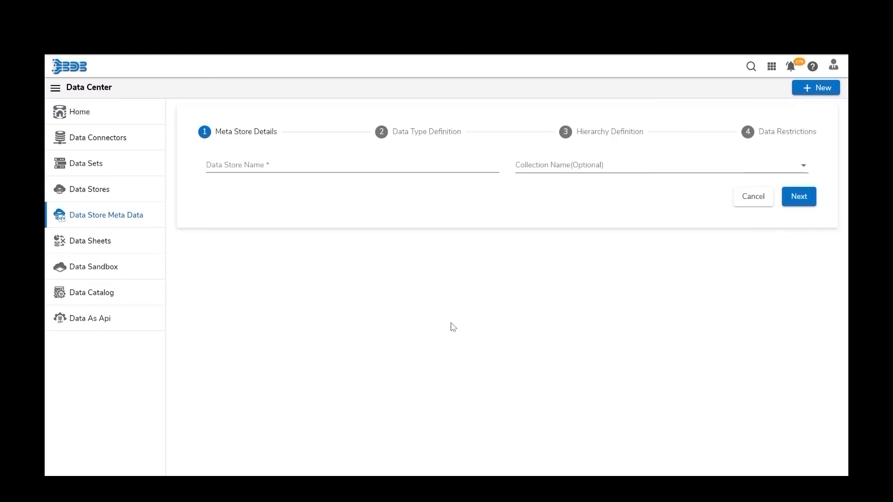
left_click(301, 162)
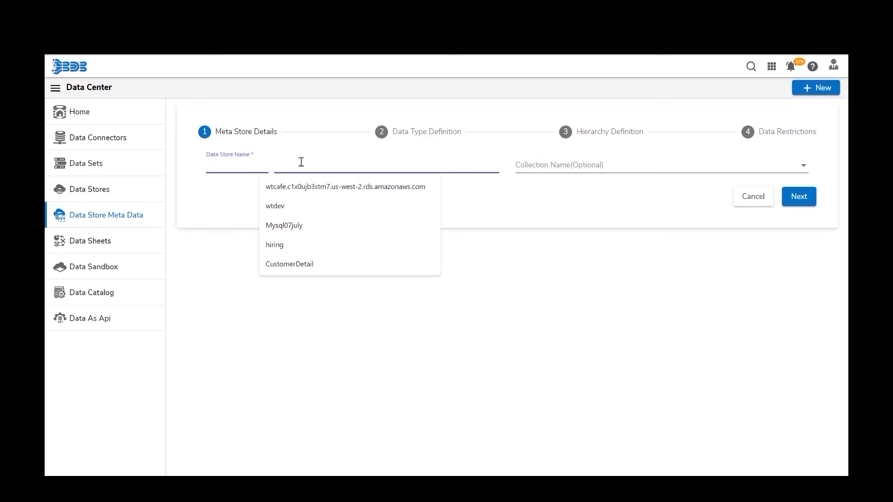
type("nlp_")
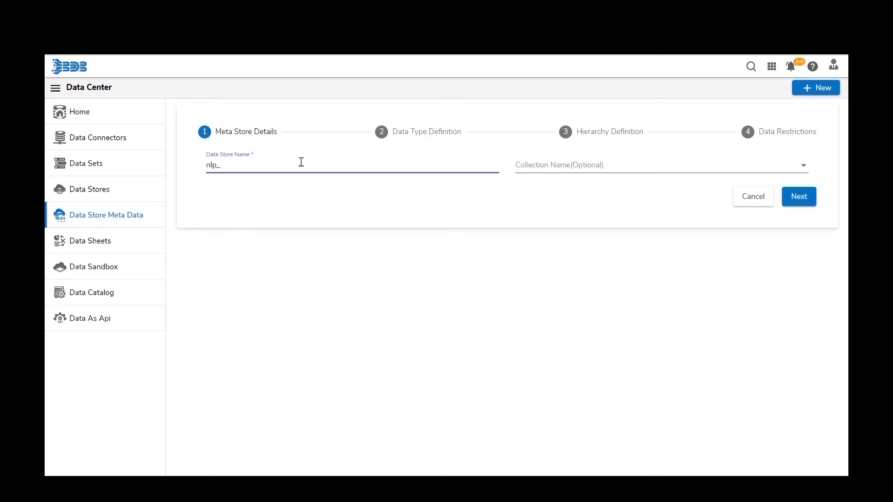
type("hiring")
key("Tab")
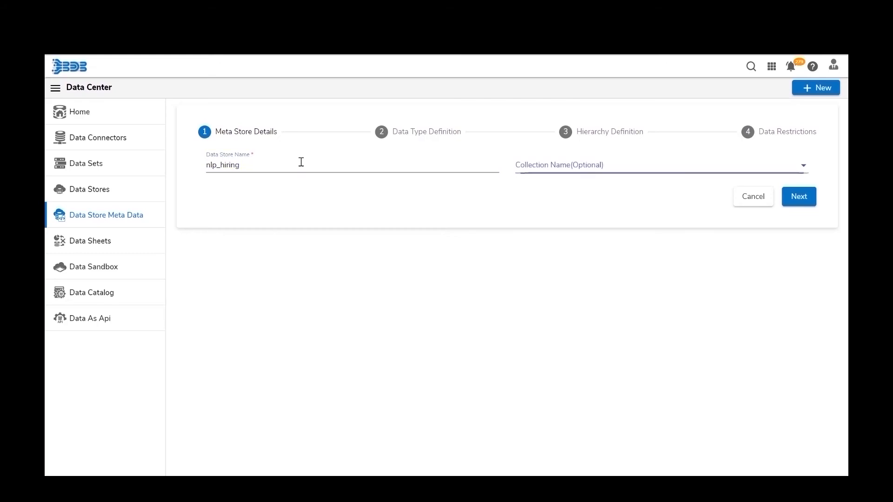
- Search the collection list for 'data' and select the metadata collection
left_click(586, 171)
scroll(590, 239, "down", 5)
scroll(591, 241, "down", 6)
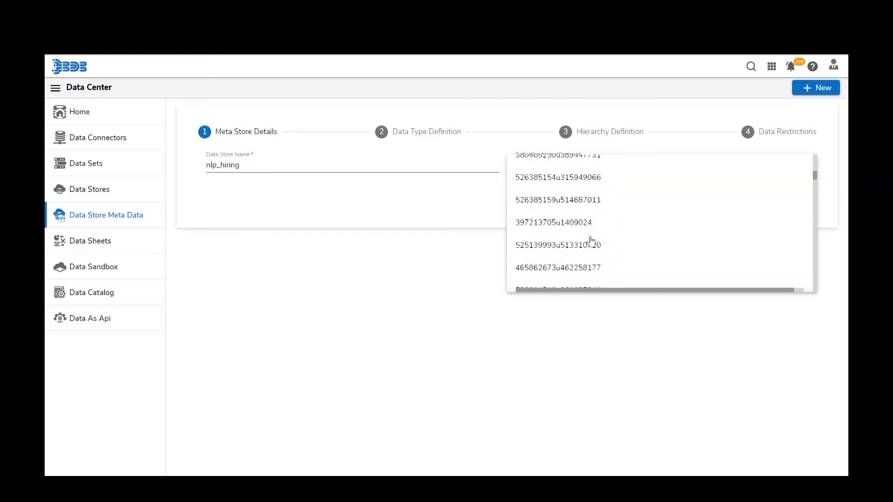
scroll(591, 241, "down", 8)
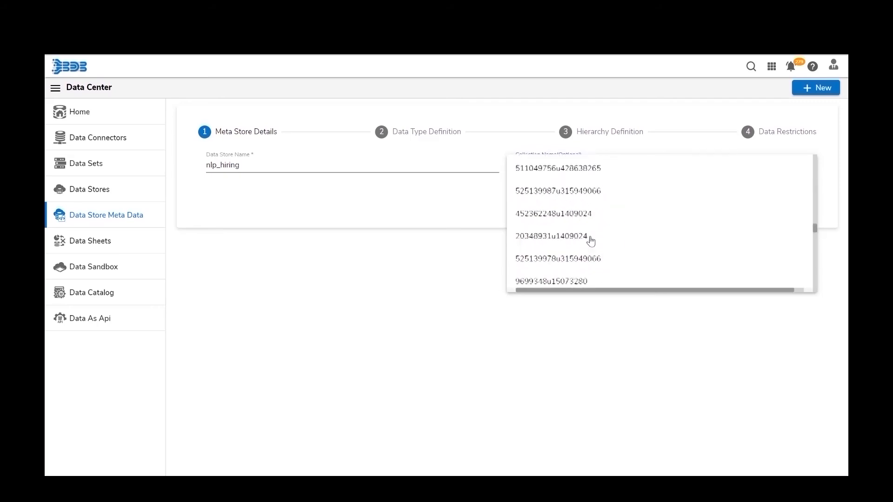
scroll(590, 241, "up", 6)
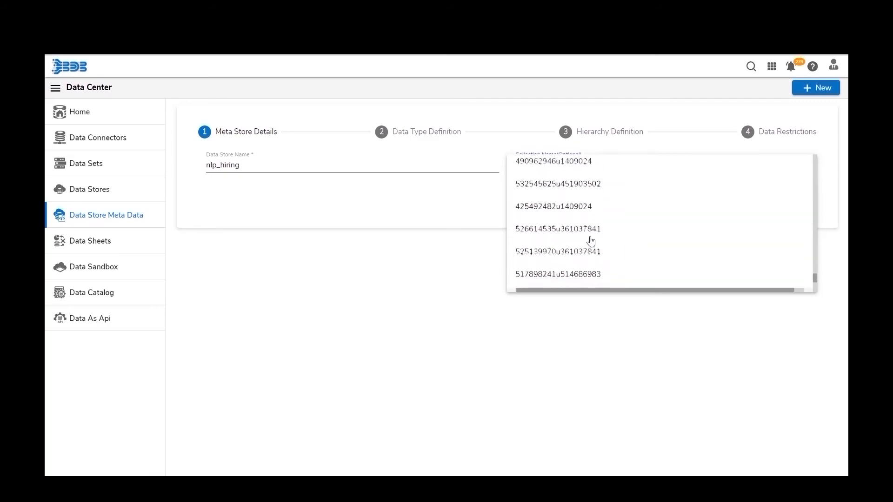
scroll(590, 241, "up", 10)
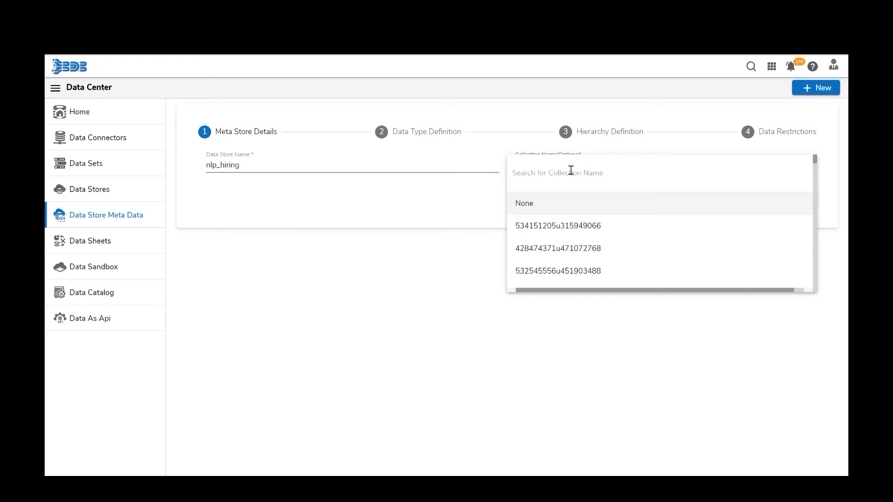
type("pipe")
key("BackSpace")
key("BackSpace")
key("BackSpace")
key("BackSpace")
type("data")
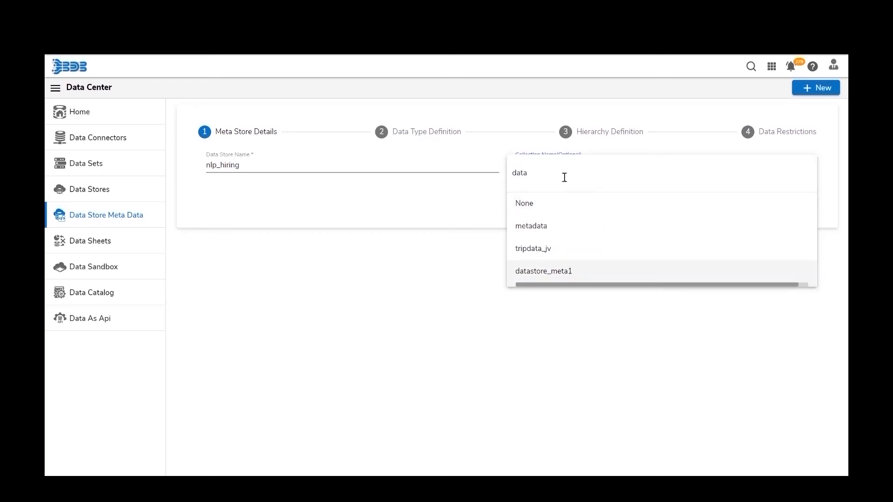
left_click(529, 227)
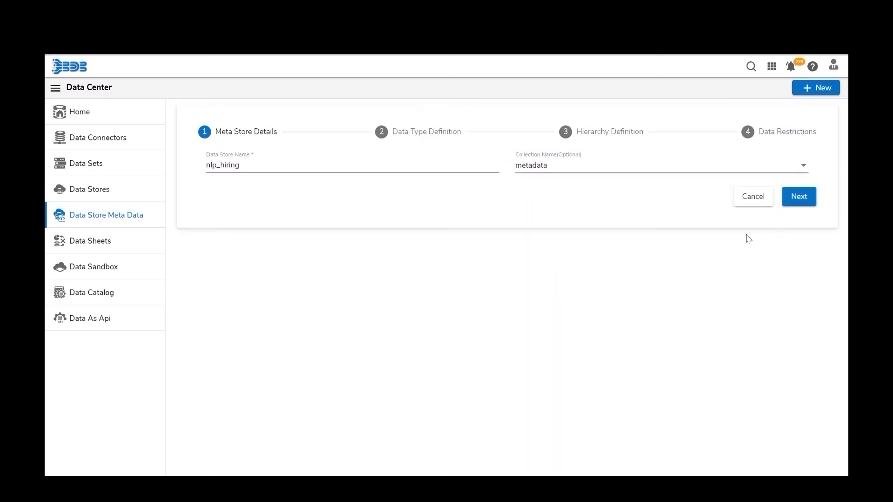
- Pass through Data Type Definition, with expected_joining_date as time, to Hierarchy Definition
left_click(793, 206)
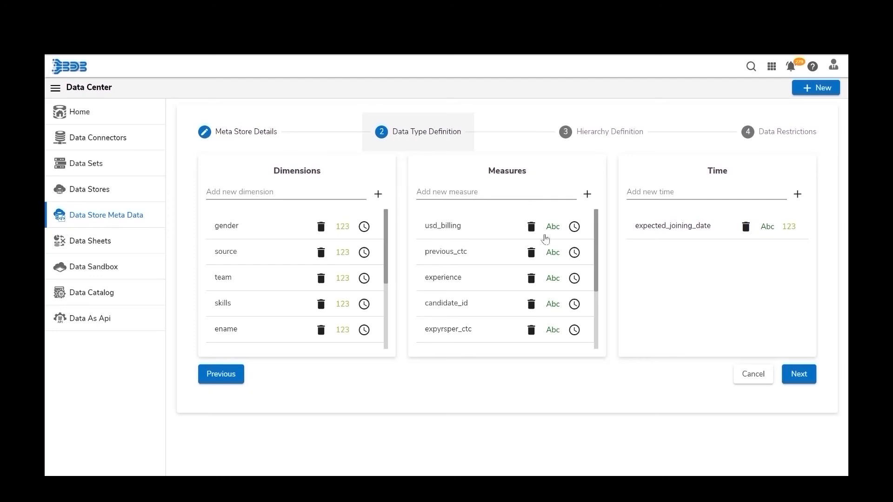
left_click(798, 378)
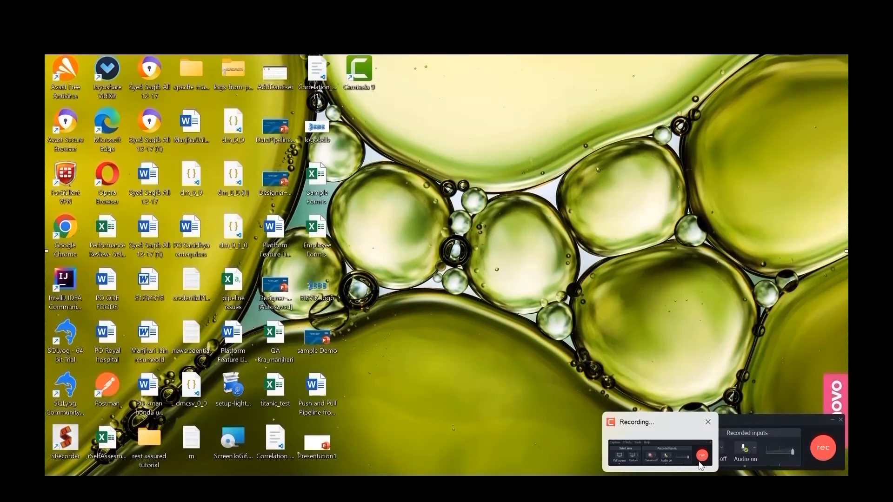
- Add Drill Def - 1 with expected_joining_date broken into year, month and date
left_click(700, 463)
left_click(810, 457)
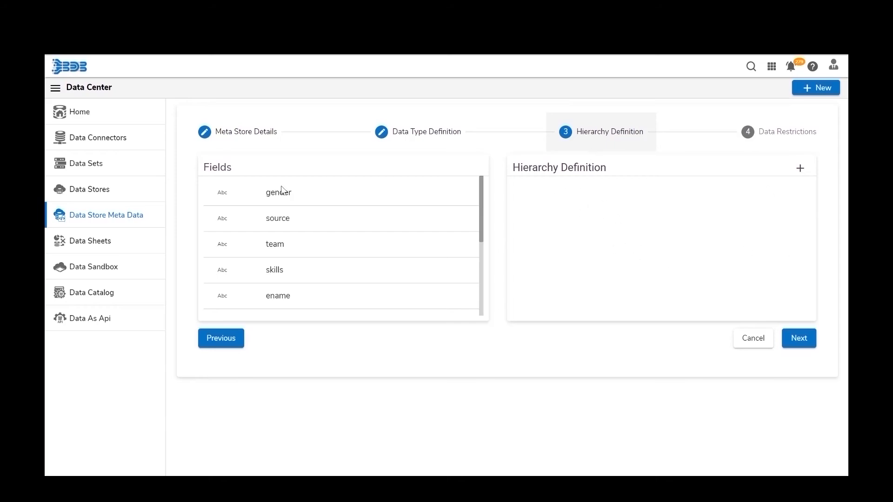
scroll(272, 263, "down", 5)
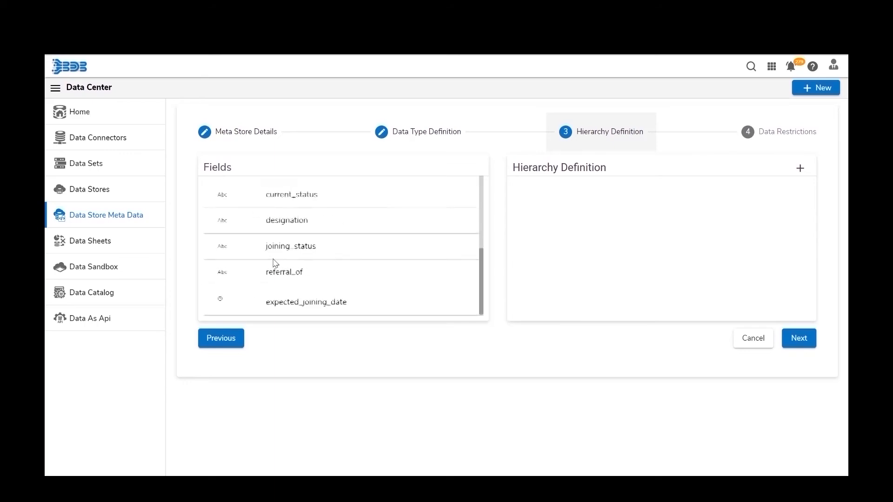
scroll(275, 261, "up", 5)
scroll(275, 258, "down", 5)
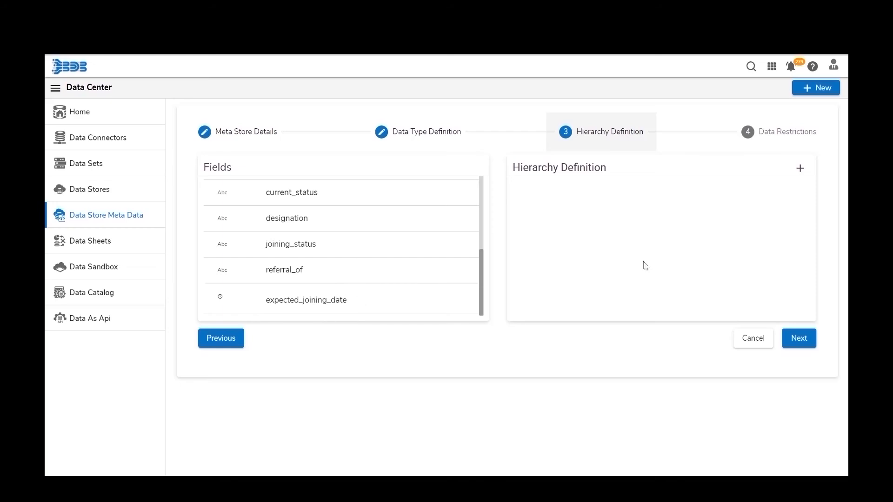
left_click(798, 169)
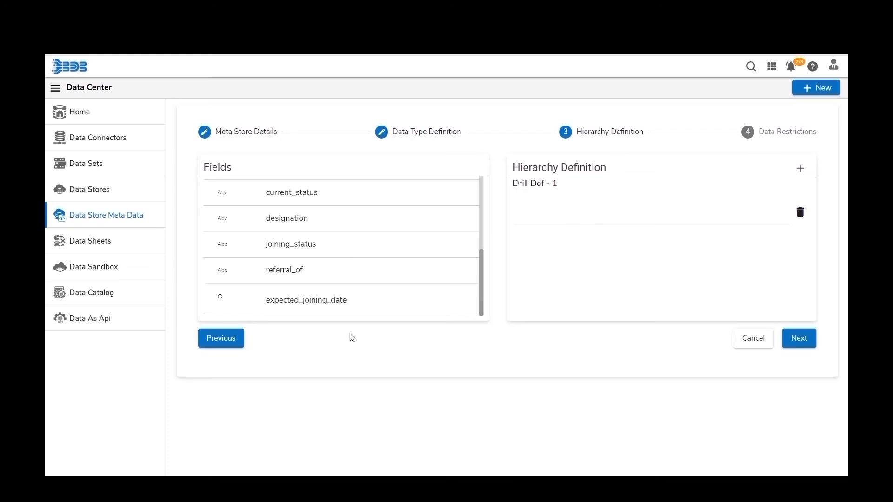
left_click_drag(360, 305, 648, 208)
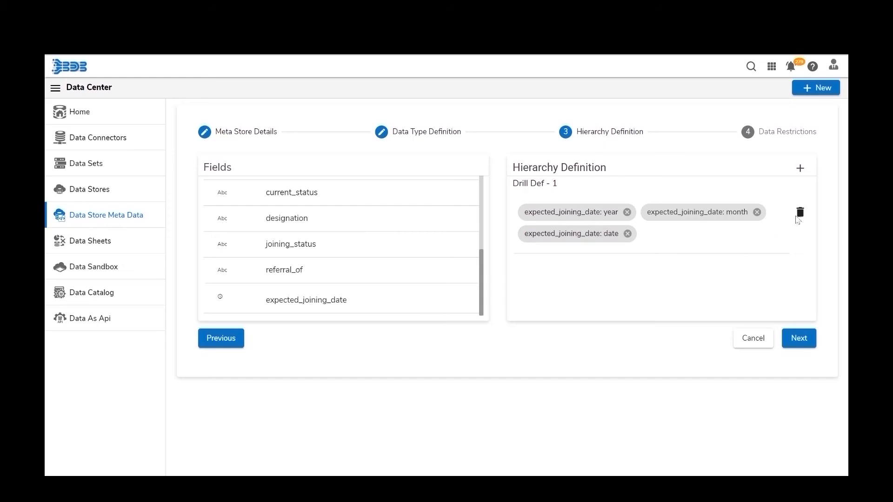
- Add Drill Def - 2 containing the team field and continue to Data Restrictions
left_click(800, 169)
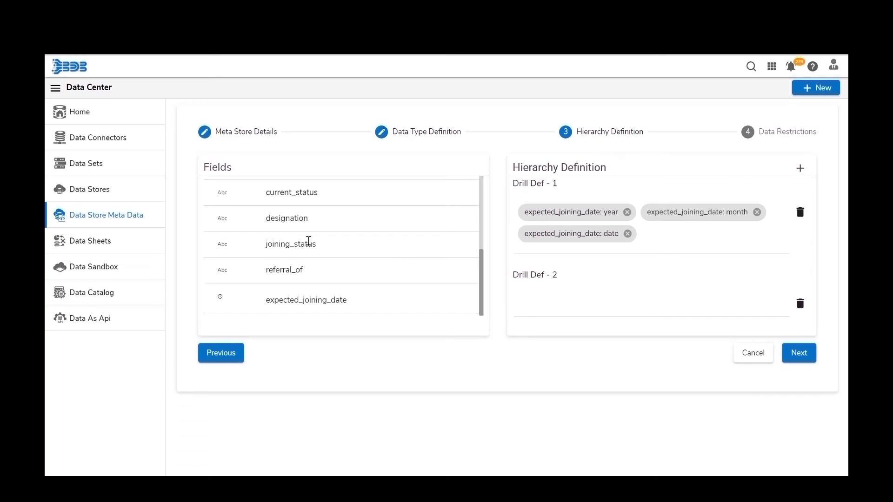
scroll(307, 239, "up", 5)
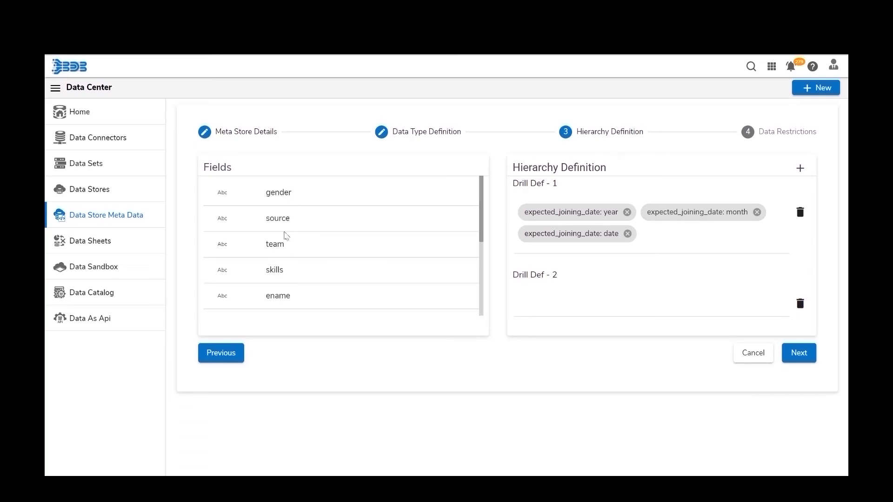
left_click_drag(283, 240, 593, 301)
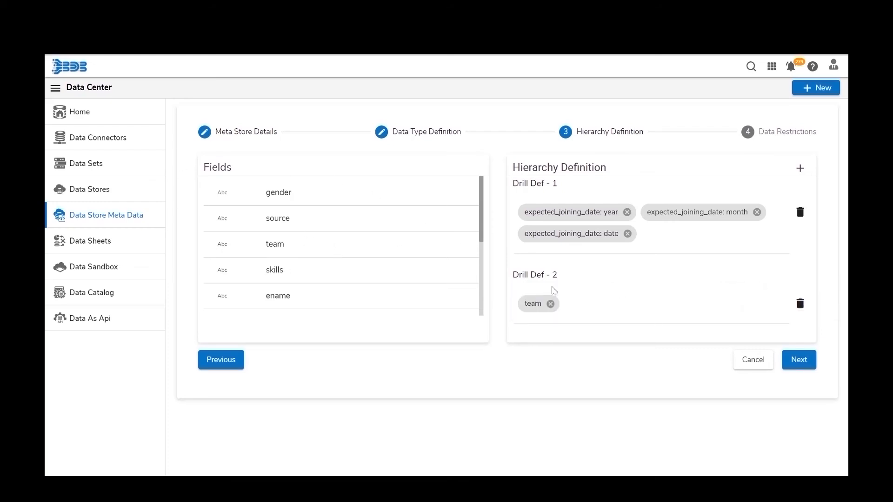
left_click(798, 360)
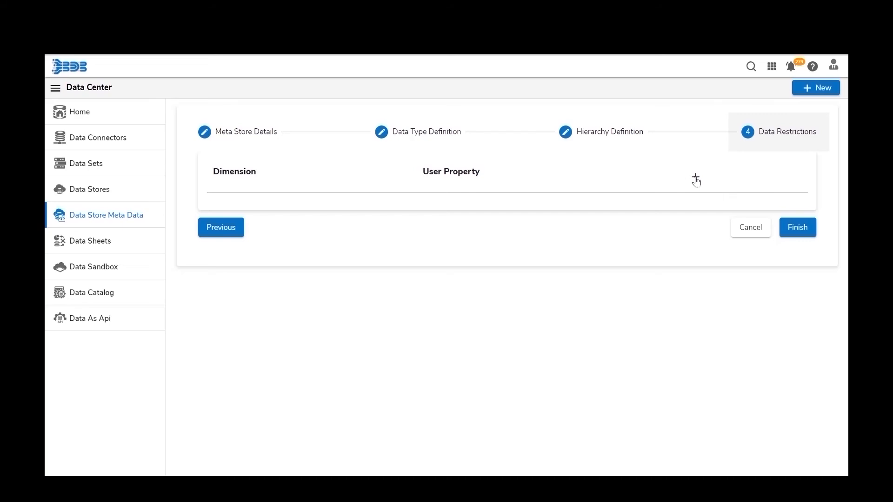
- Restrict the gender dimension by user property 'Sex' and finish the nlp_hiring metadata
left_click(696, 177)
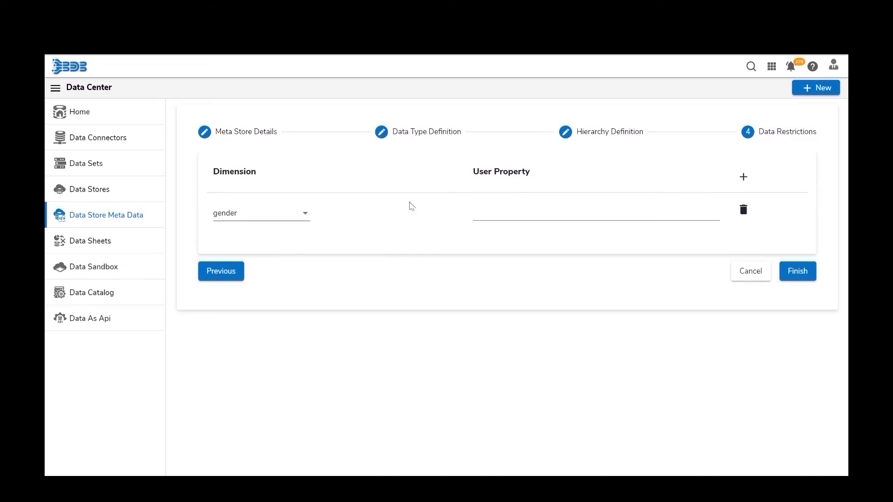
left_click(275, 217)
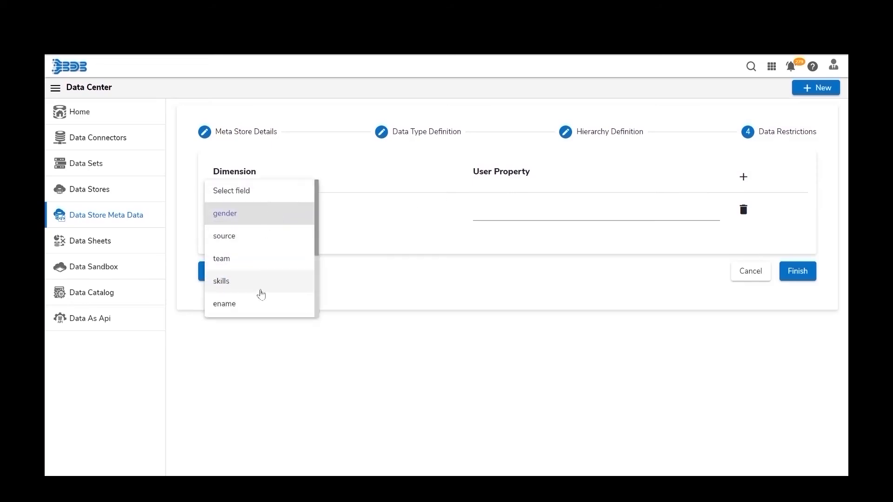
left_click(252, 224)
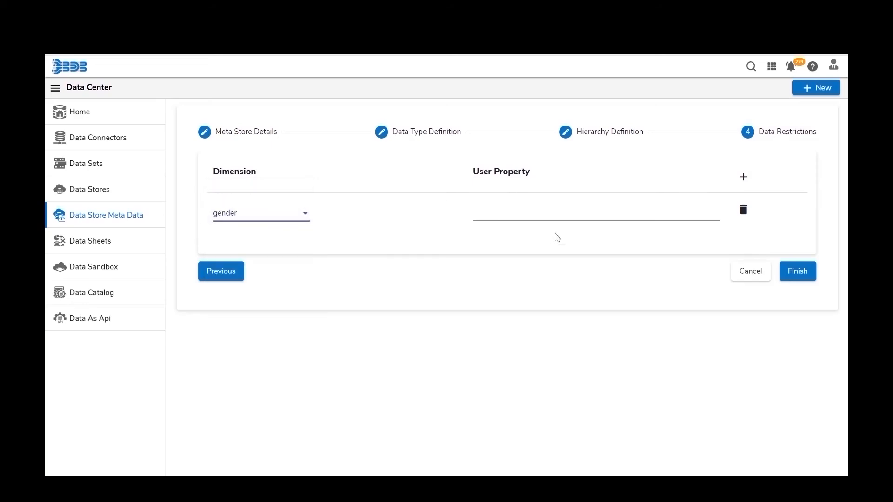
left_click(559, 216)
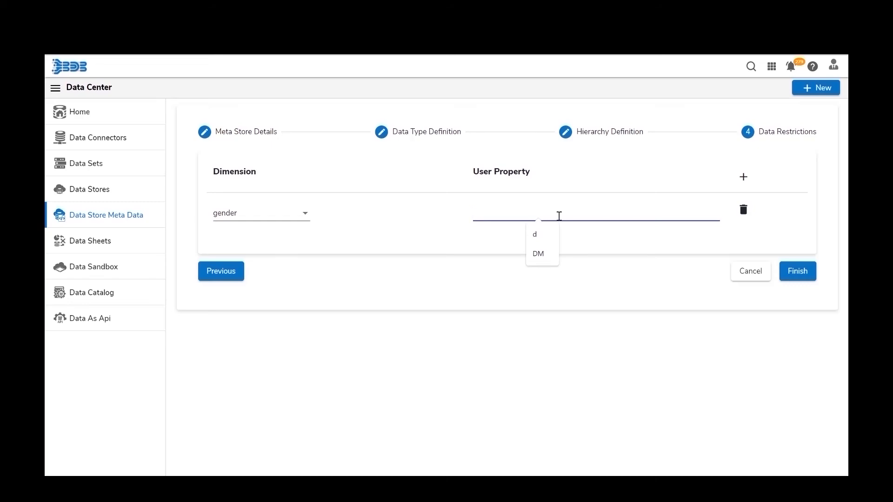
type("Sex")
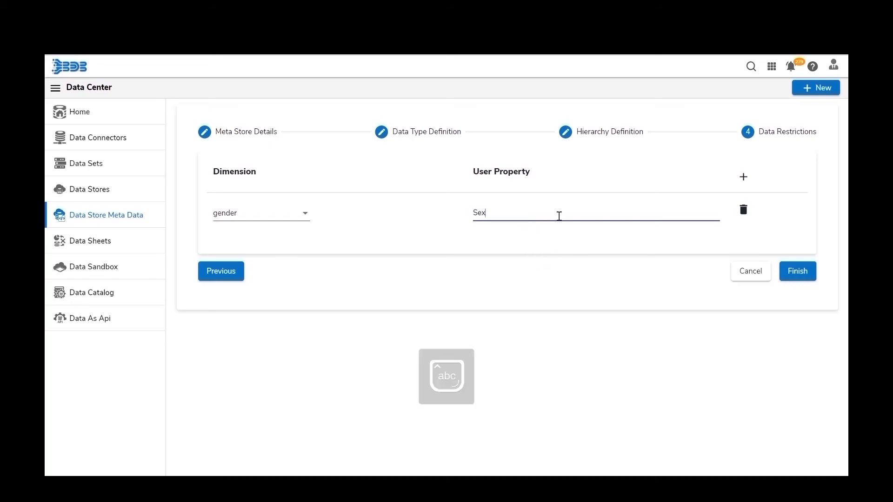
left_click(795, 270)
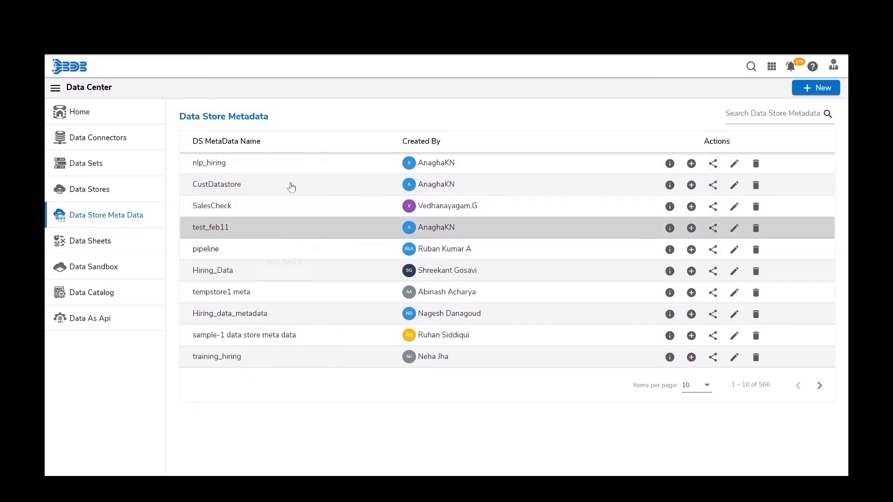
left_click(670, 167)
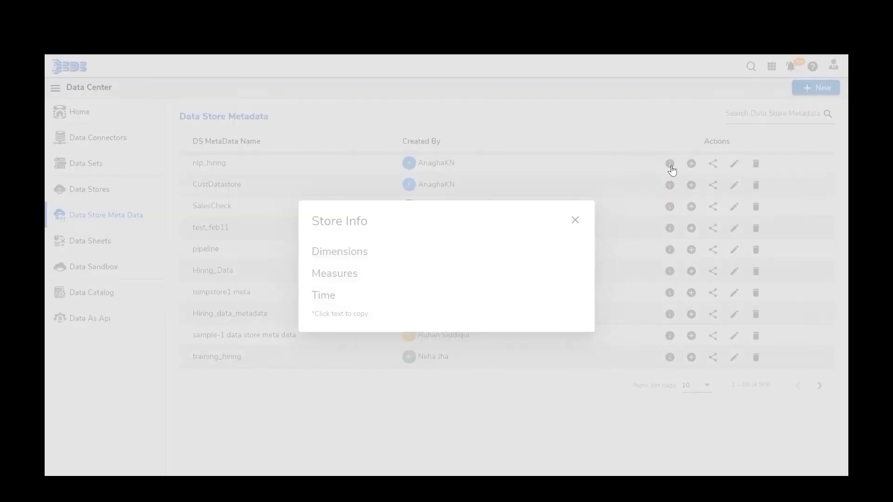
scroll(473, 307, "down", 3)
scroll(473, 307, "down", 5)
scroll(474, 307, "up", 8)
scroll(474, 307, "down", 6)
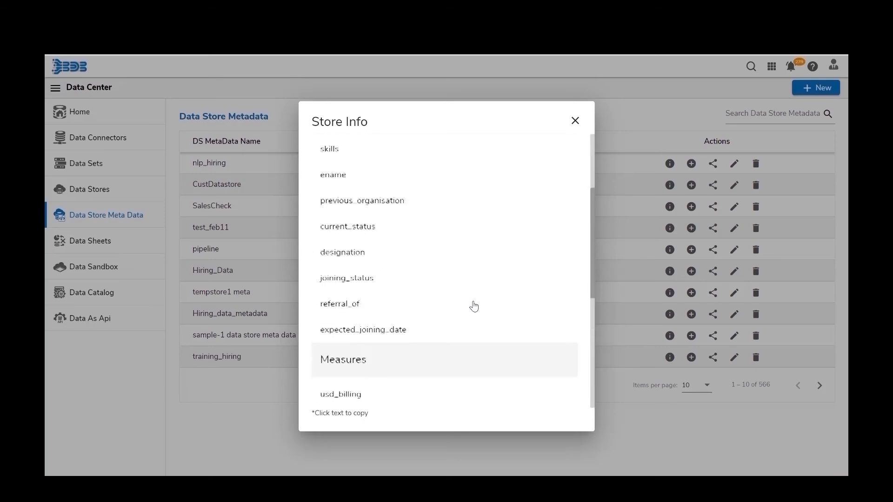
left_click(574, 121)
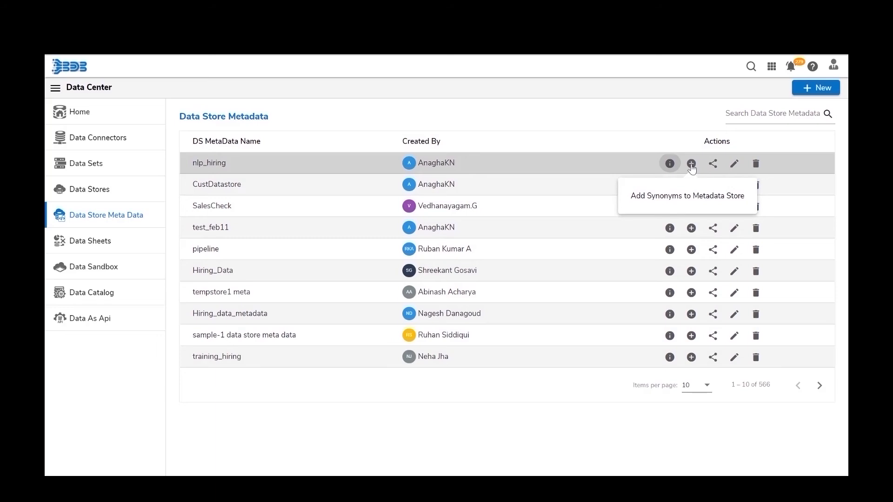
left_click(691, 165)
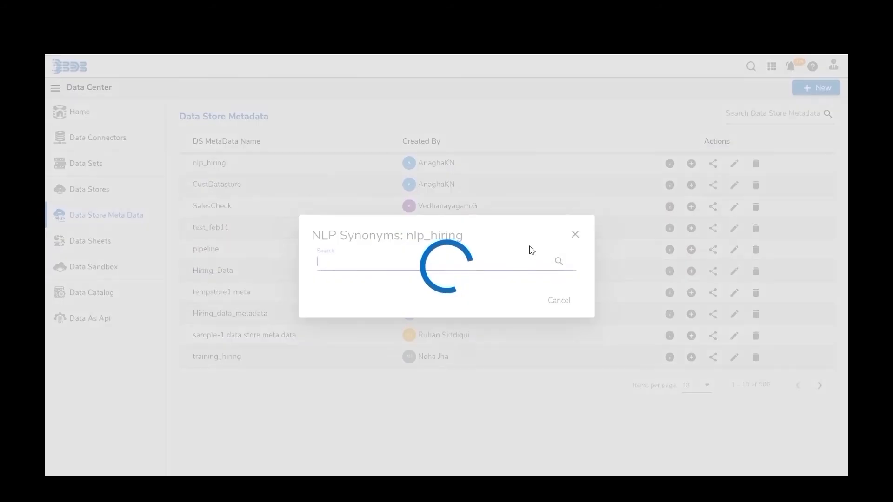
scroll(454, 284, "down", 4)
scroll(452, 307, "down", 3)
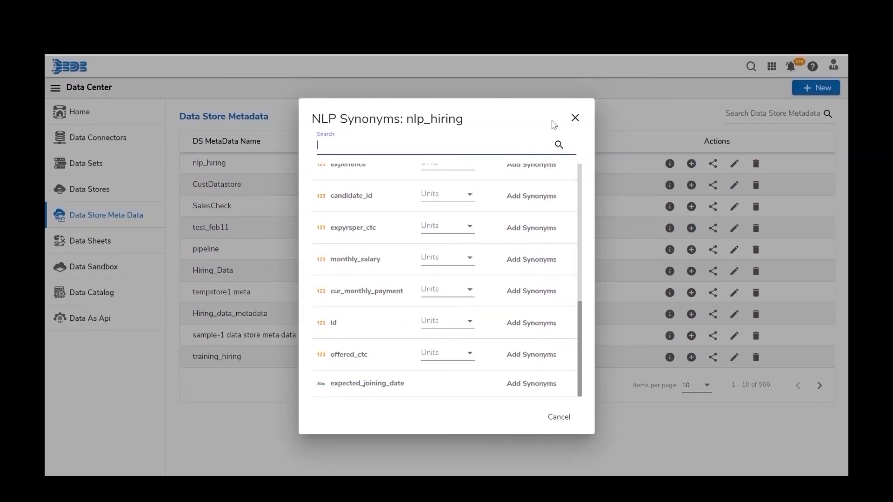
left_click(575, 118)
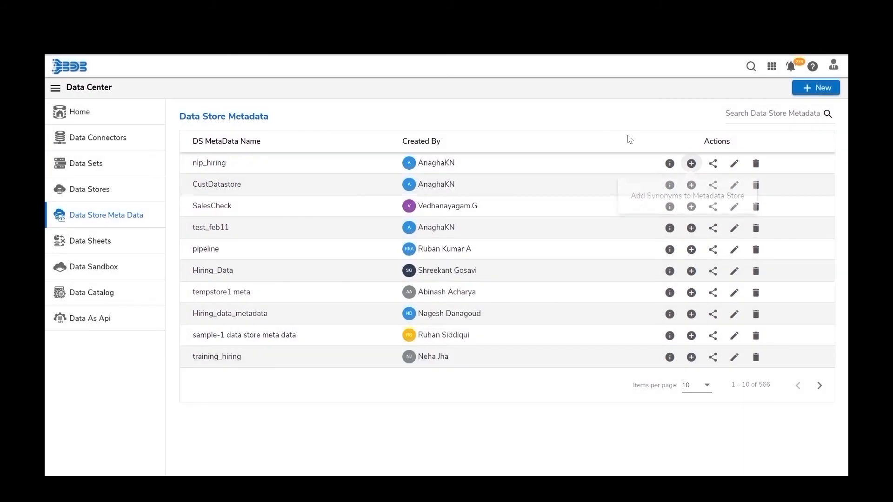
- Share nlp_hiring with one user and the Poweruser group
left_click(713, 167)
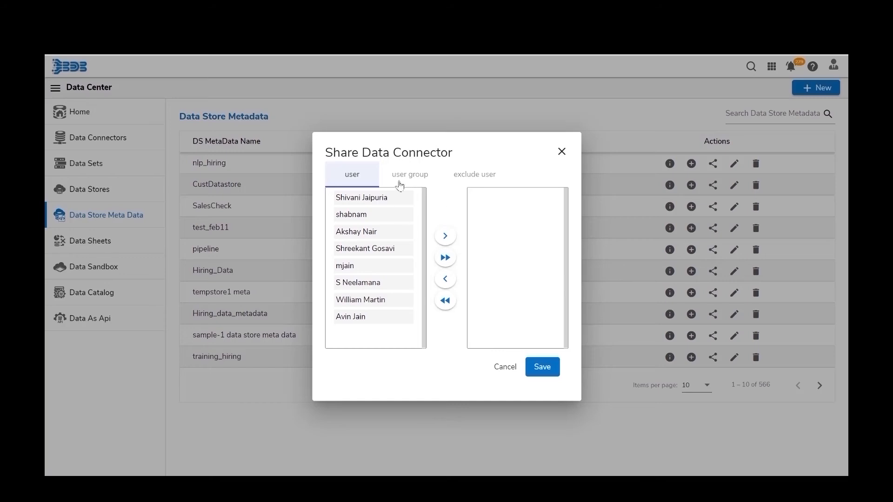
left_click(376, 212)
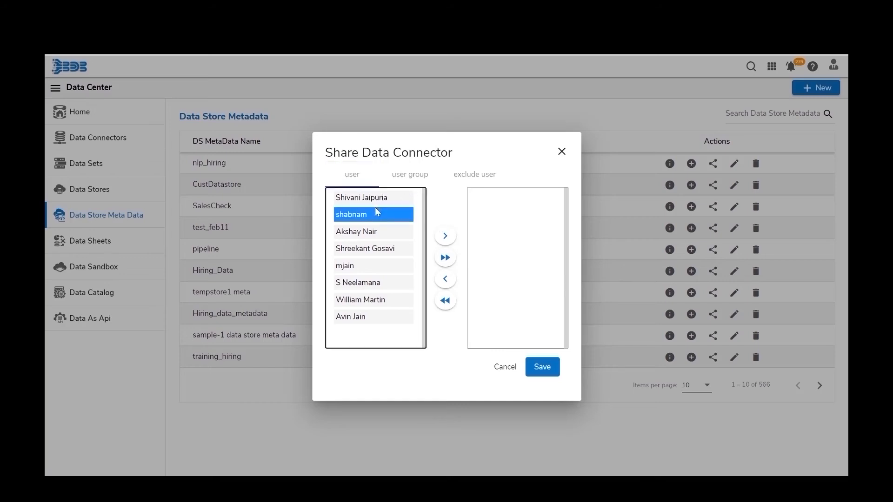
left_click(440, 240)
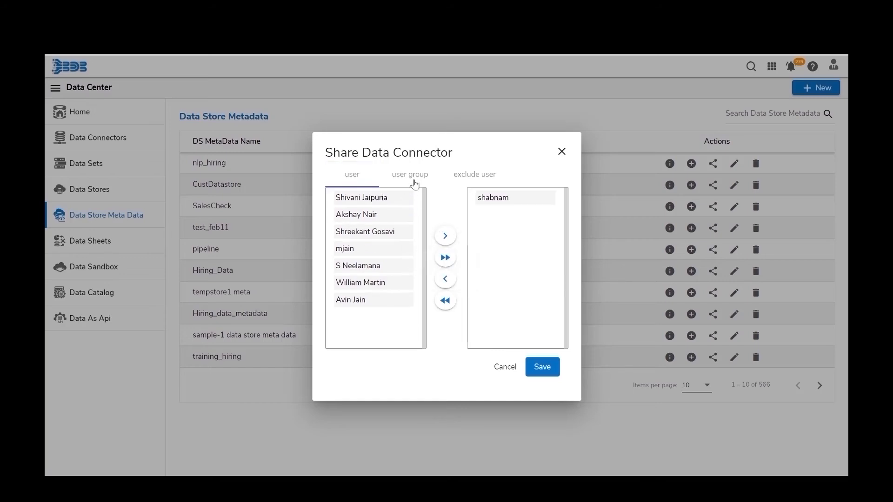
left_click(410, 180)
left_click(369, 249)
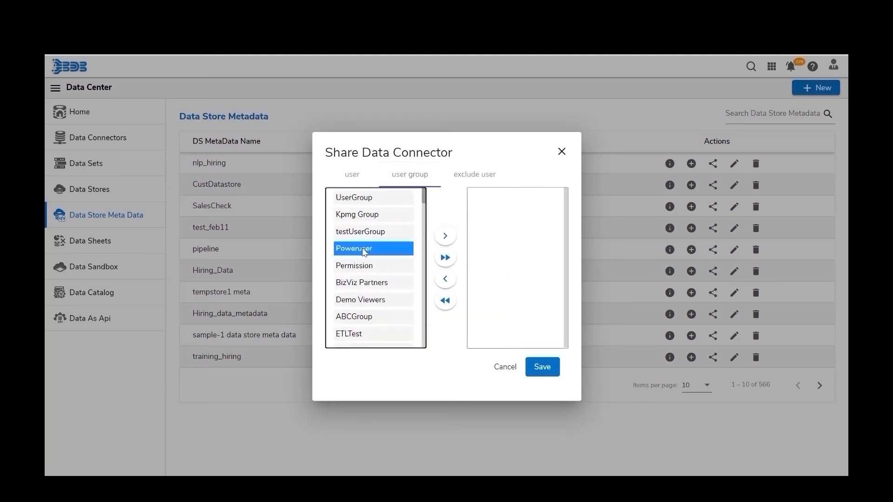
left_click(445, 236)
- Exclude one user, save the sharing settings, and open nlp_hiring for editing
left_click(474, 185)
left_click(370, 235)
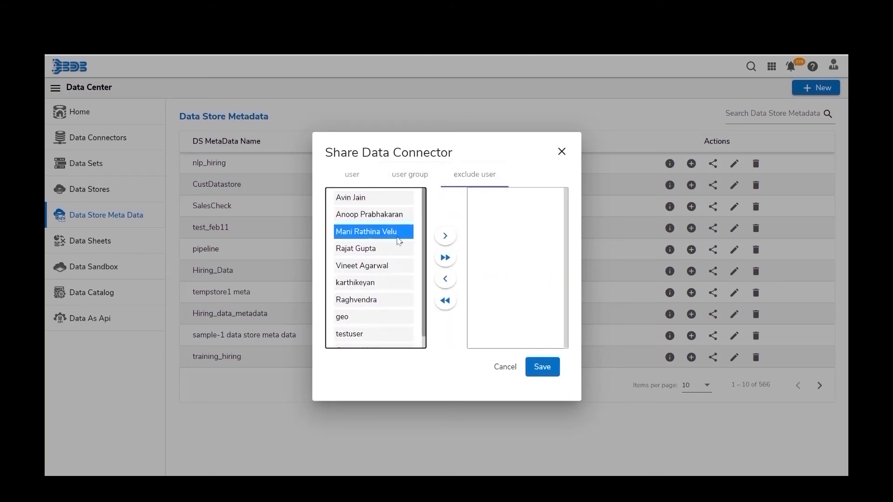
left_click(445, 241)
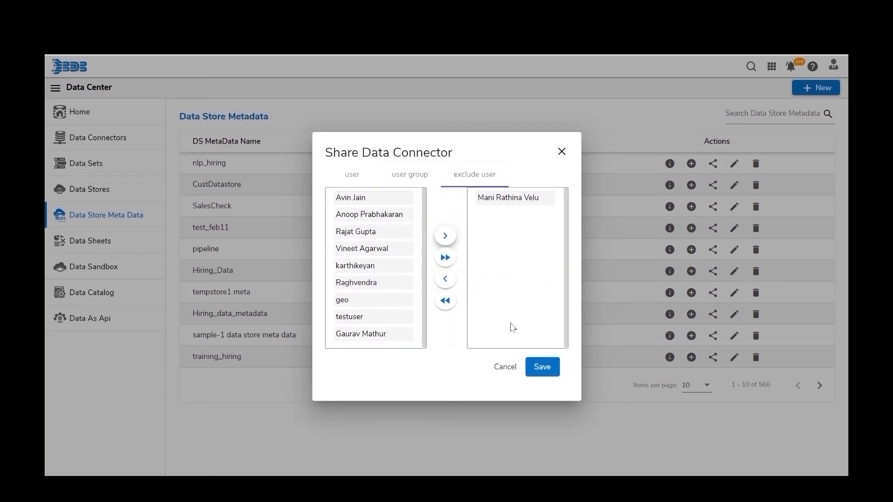
left_click(540, 372)
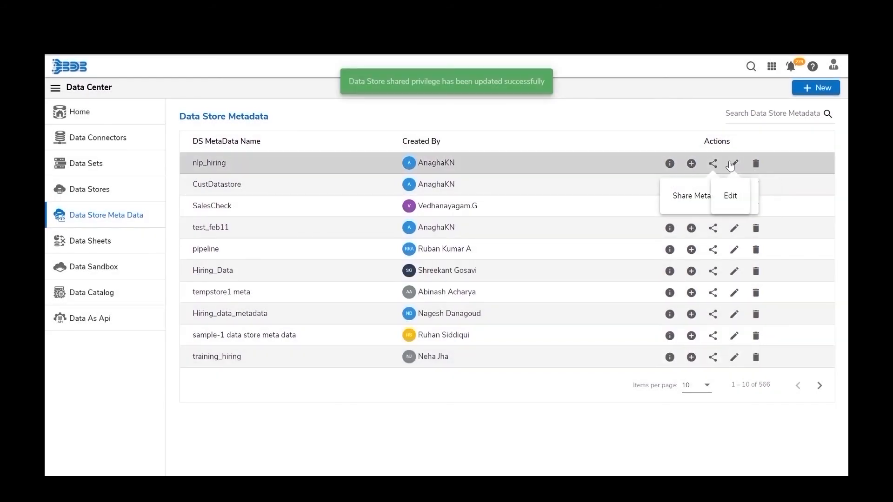
left_click(733, 165)
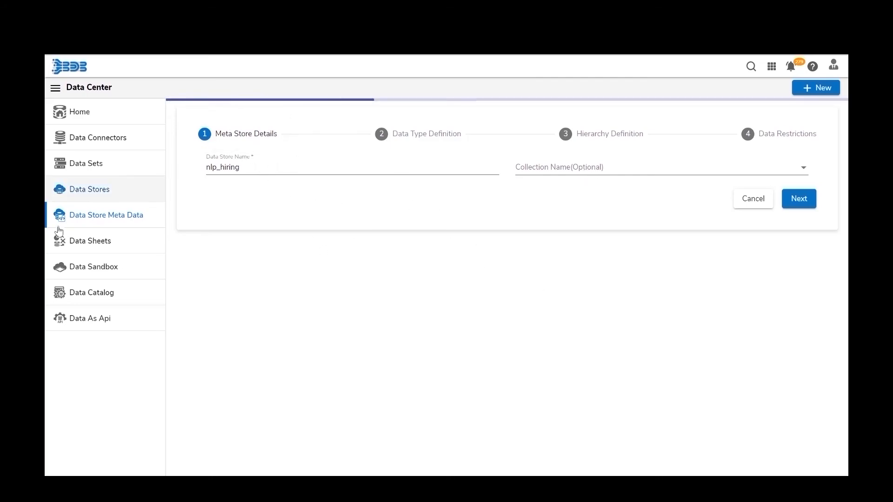
- Leave the nlp_hiring edit form through the Data Stores and Data Store Meta Data sidebar entries
left_click(89, 191)
left_click(94, 217)
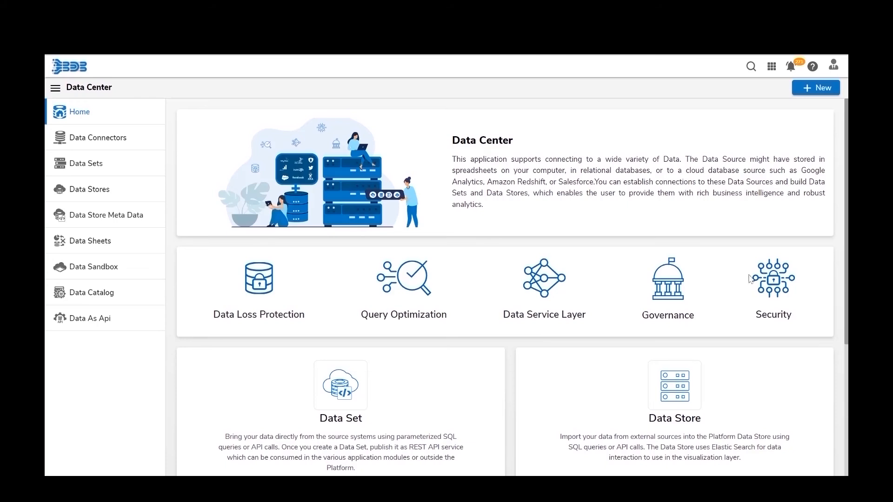
- Create a new data sheet and name it CustomerDetails
left_click(813, 93)
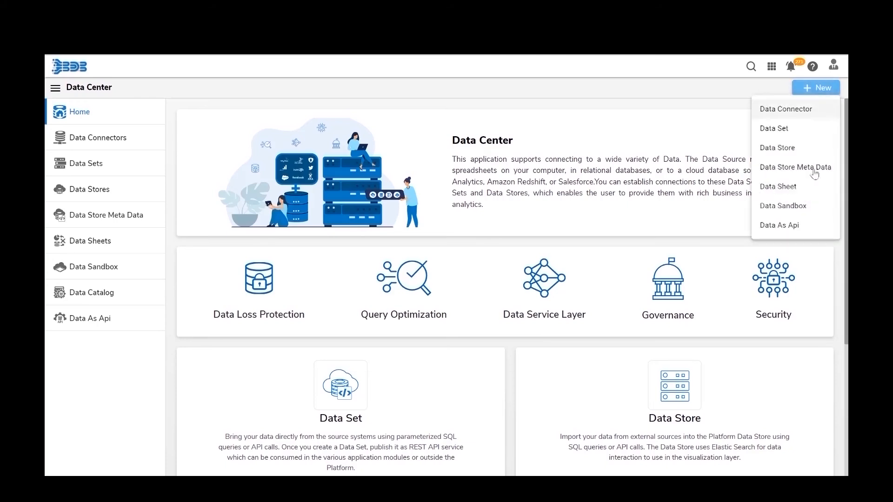
left_click(784, 191)
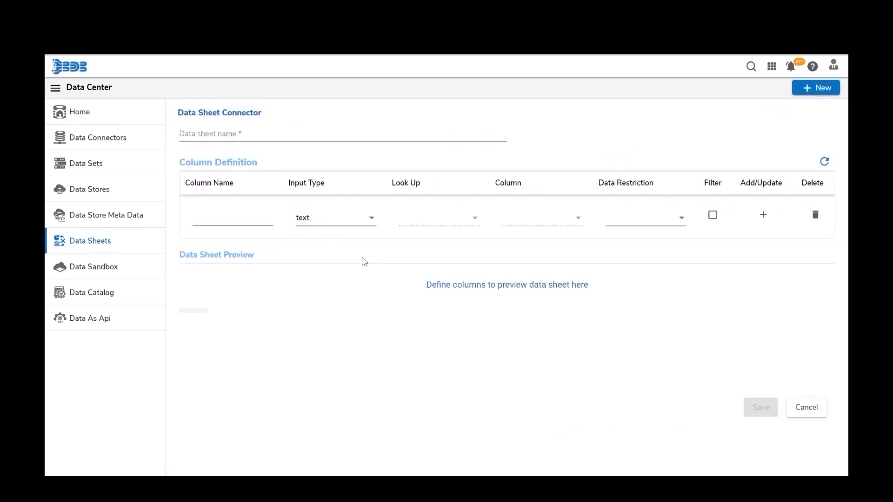
left_click(264, 137)
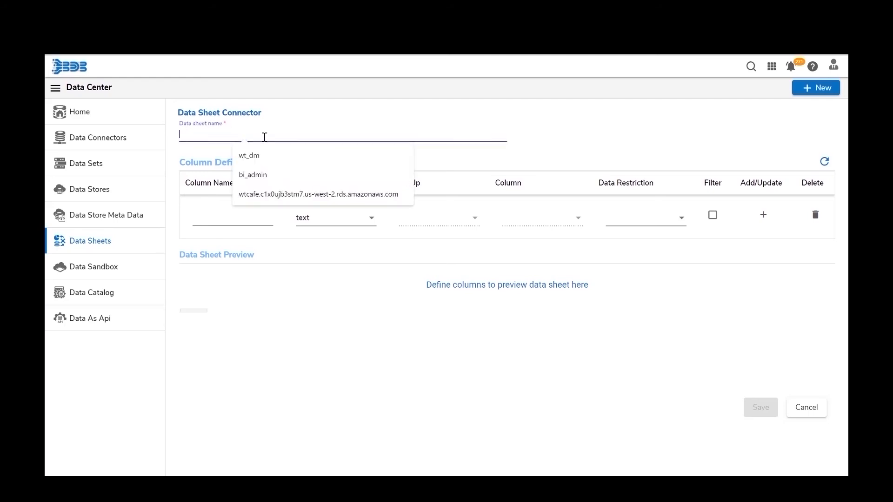
type("q")
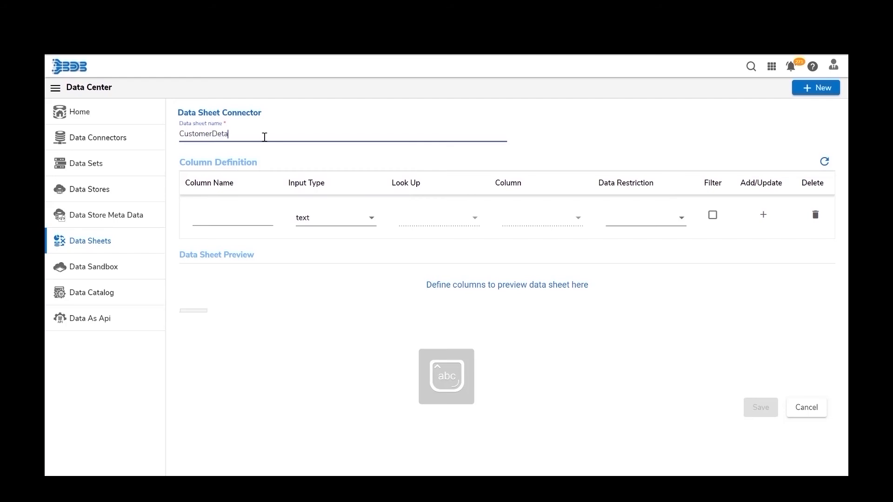
type("s")
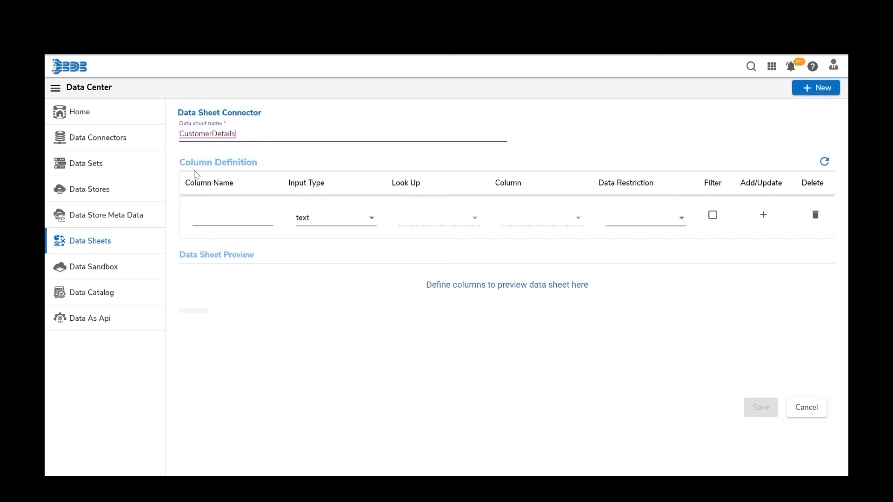
- Add the first column Cust_ID with numeric input type
left_click(215, 215)
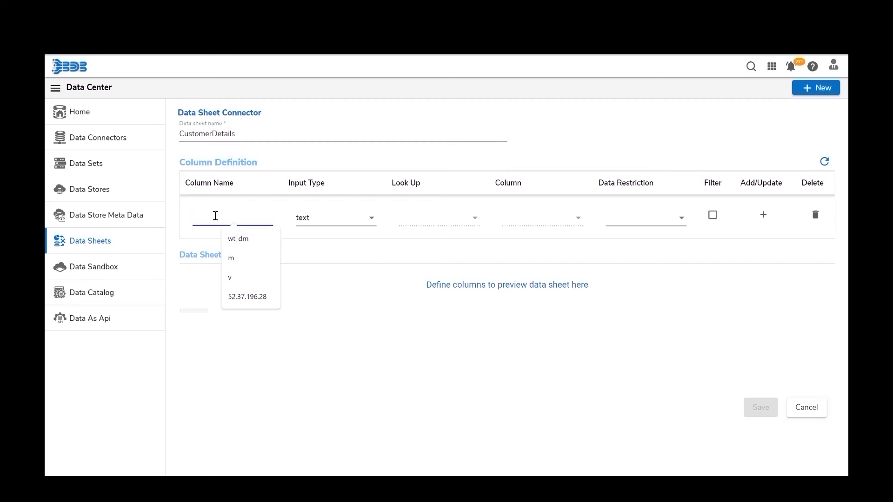
type("Cust_ID")
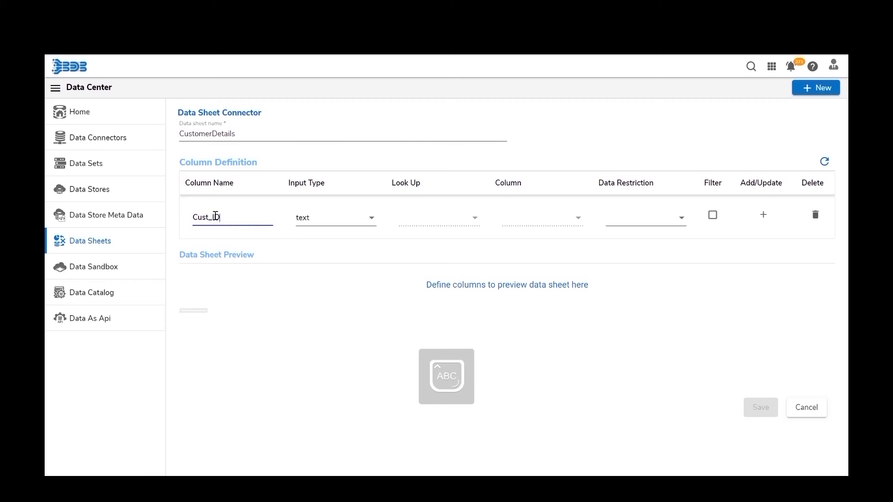
key("Caps_Lock")
key("Tab")
left_click(315, 223)
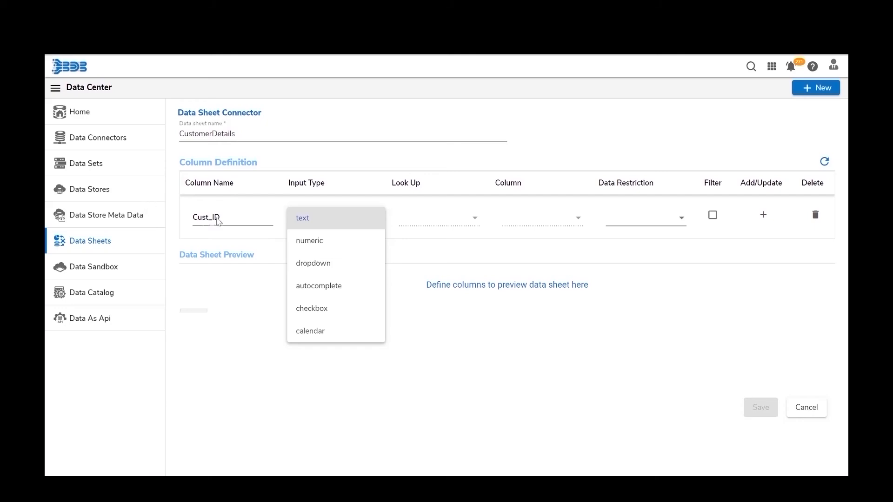
left_click(312, 249)
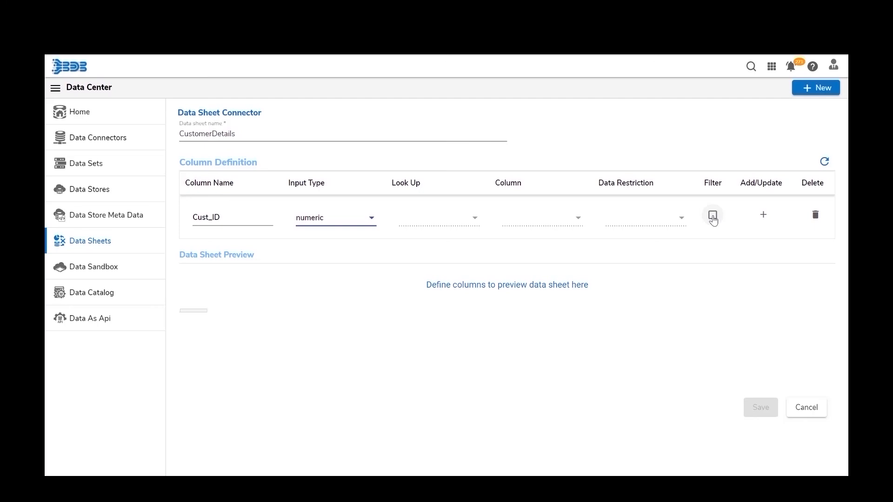
- Add Cust_ID with Filter ticked, then add a text-type Cust_Name column
left_click(713, 217)
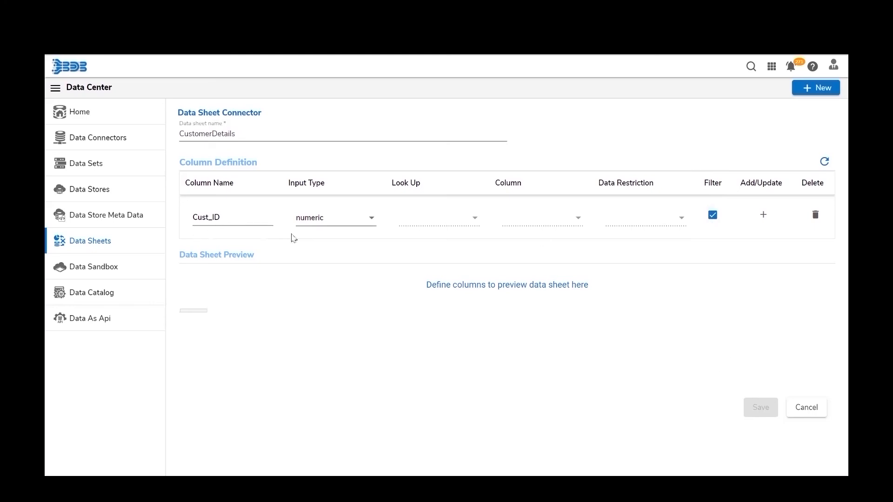
left_click(767, 220)
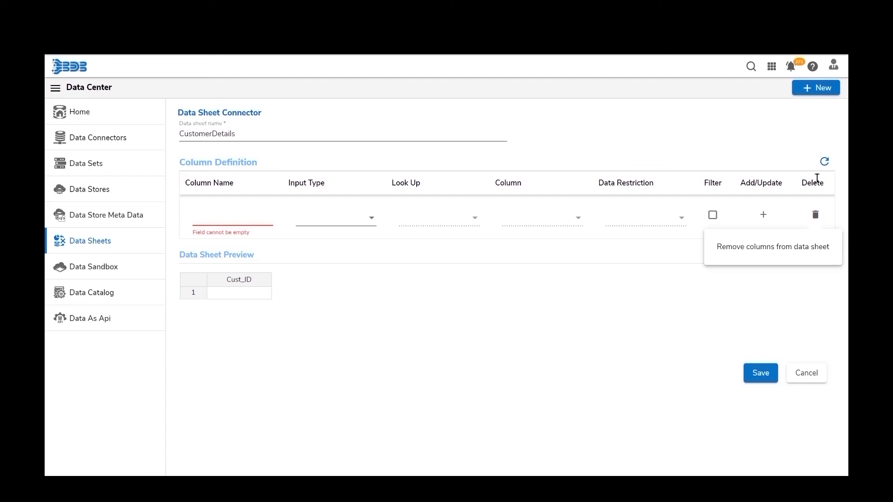
left_click(211, 217)
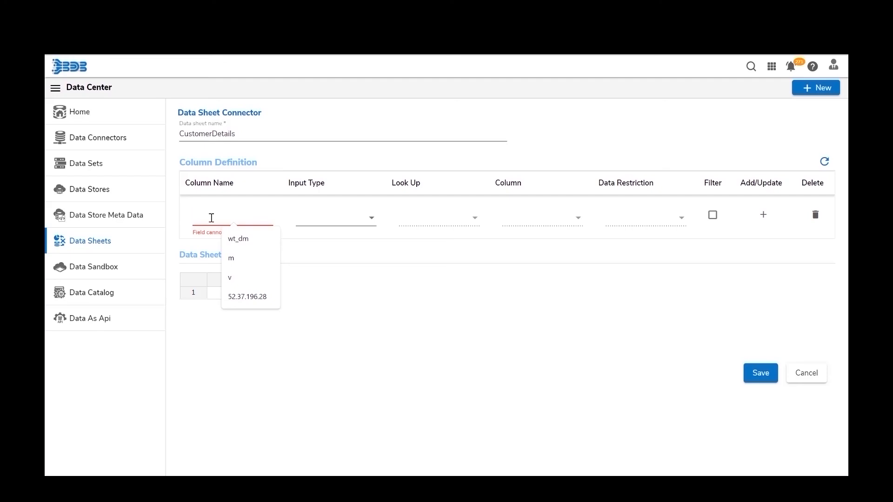
type("Cust")
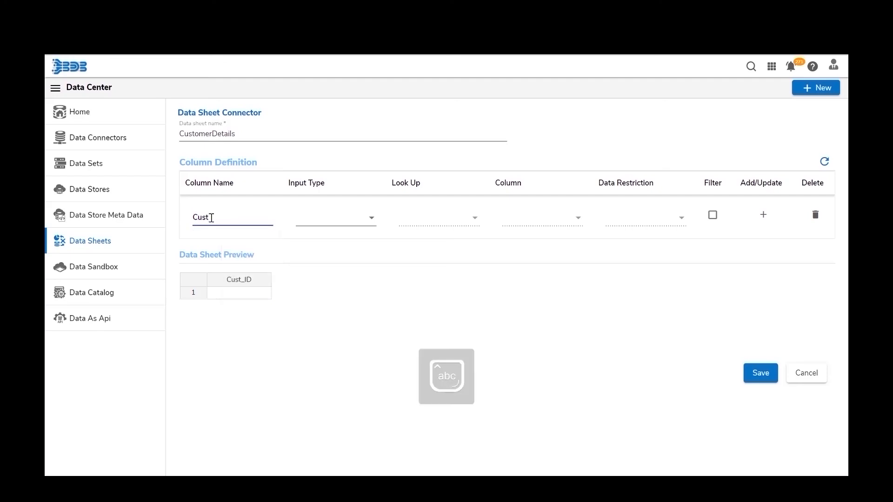
type("_")
key("Caps_Lock")
key("Caps_Lock")
type("Name")
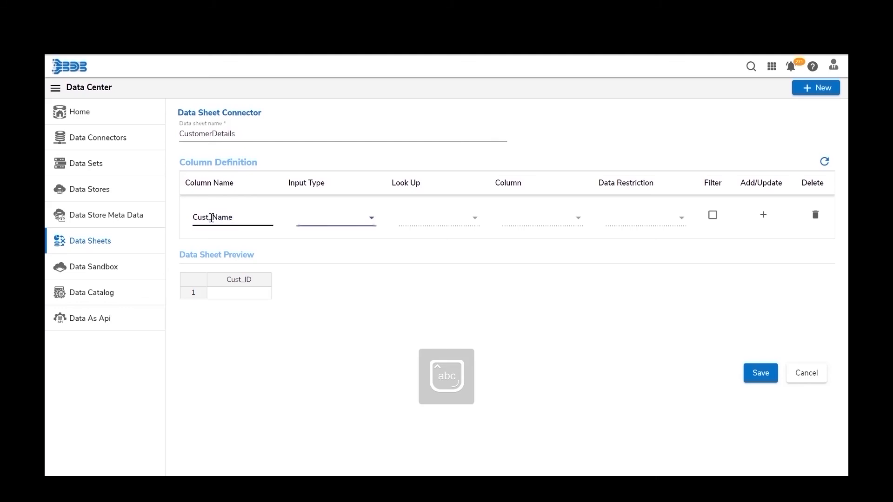
left_click(306, 225)
left_click(308, 222)
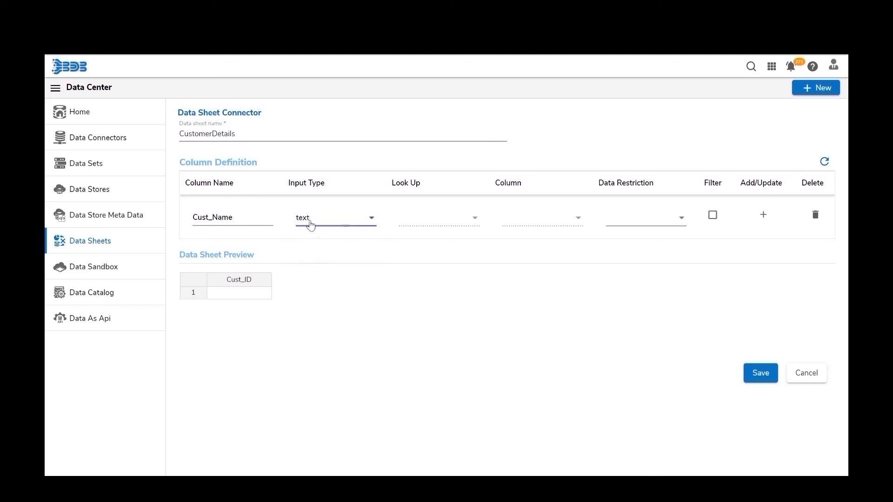
left_click(763, 216)
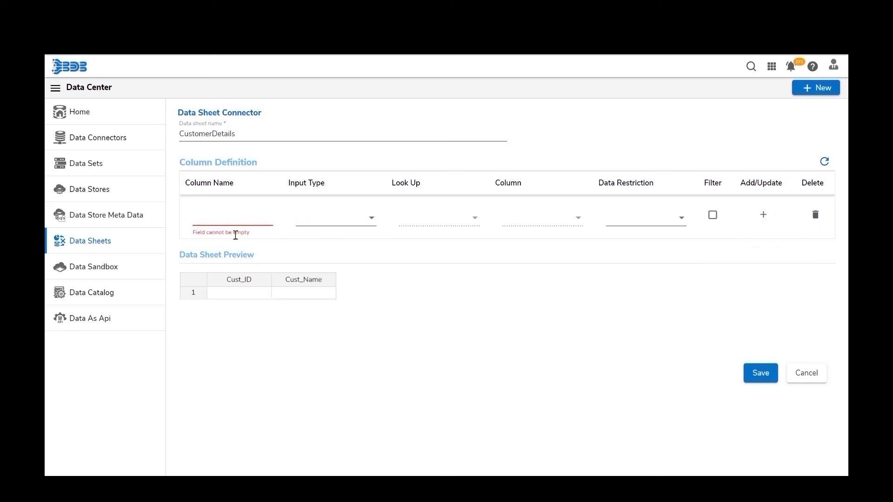
- Add a dropdown Gender column that looks up the Gender column of CustomerTable
left_click(231, 215)
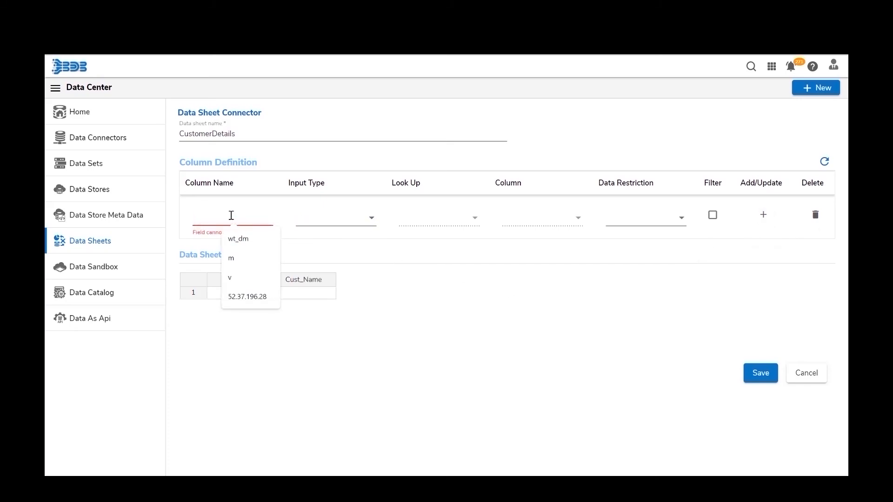
type("Gender")
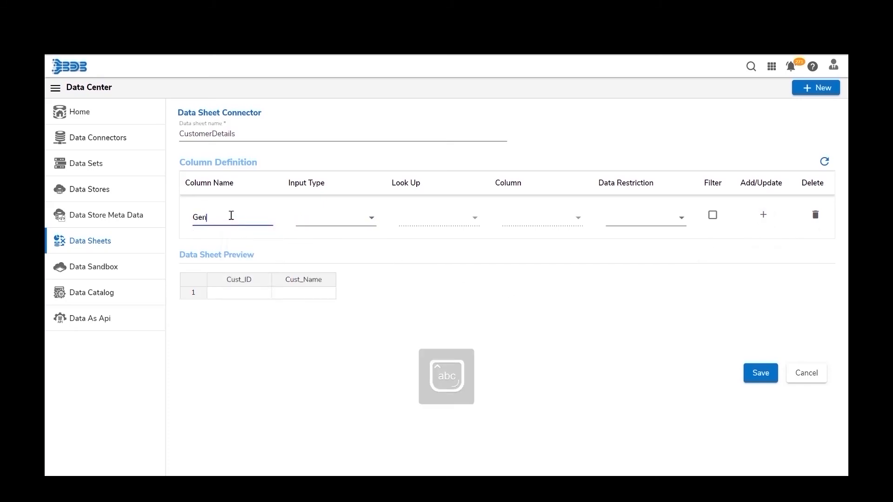
key("Tab")
left_click(302, 223)
left_click(311, 270)
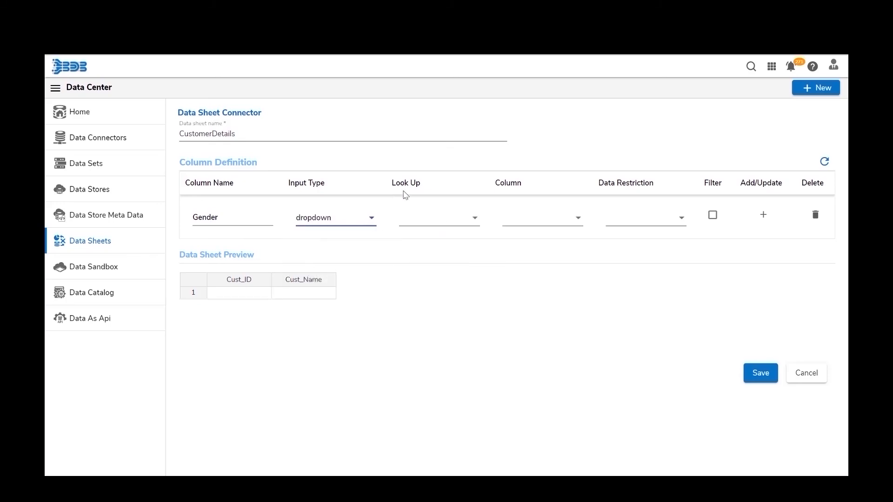
left_click(428, 225)
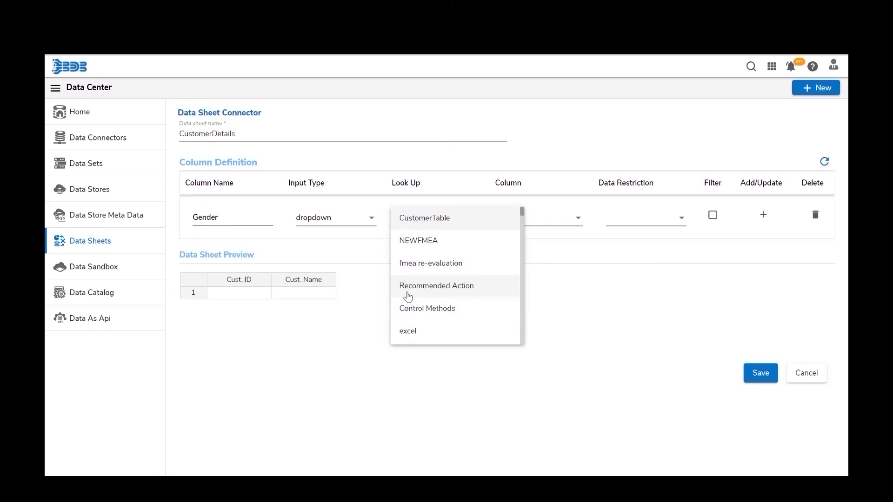
scroll(408, 296, "down", 2)
scroll(407, 296, "up", 2)
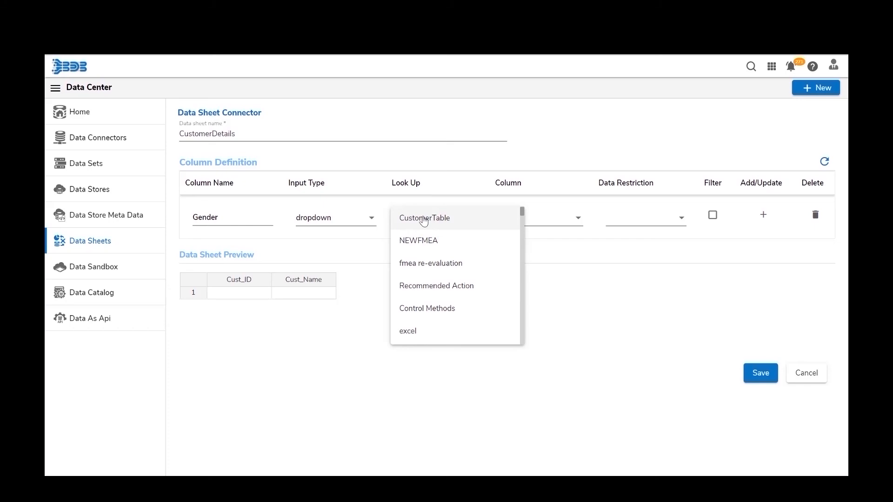
left_click(423, 219)
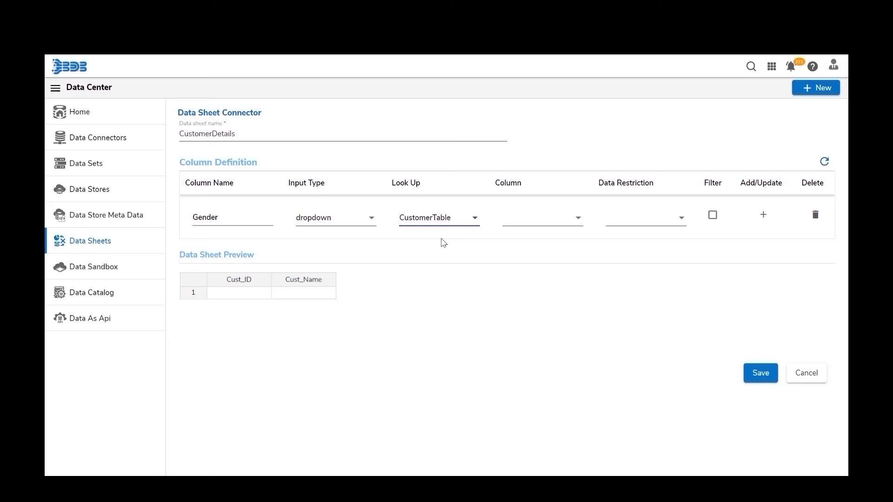
left_click(539, 225)
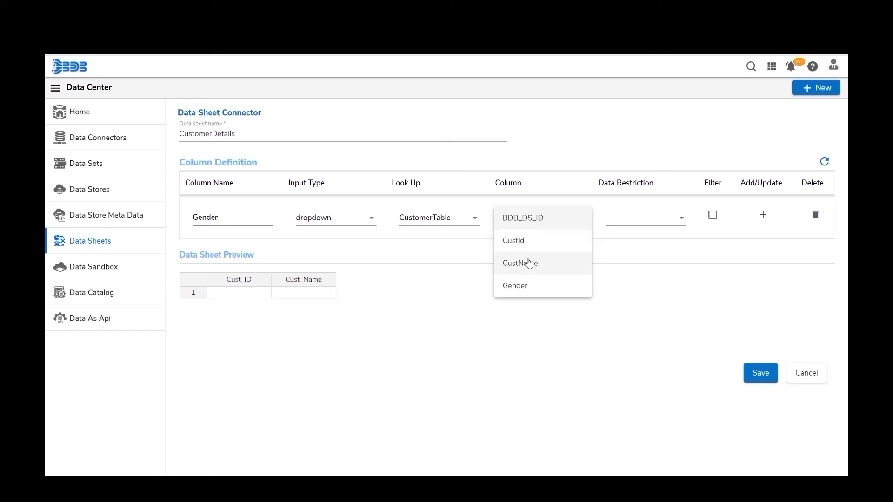
left_click(516, 285)
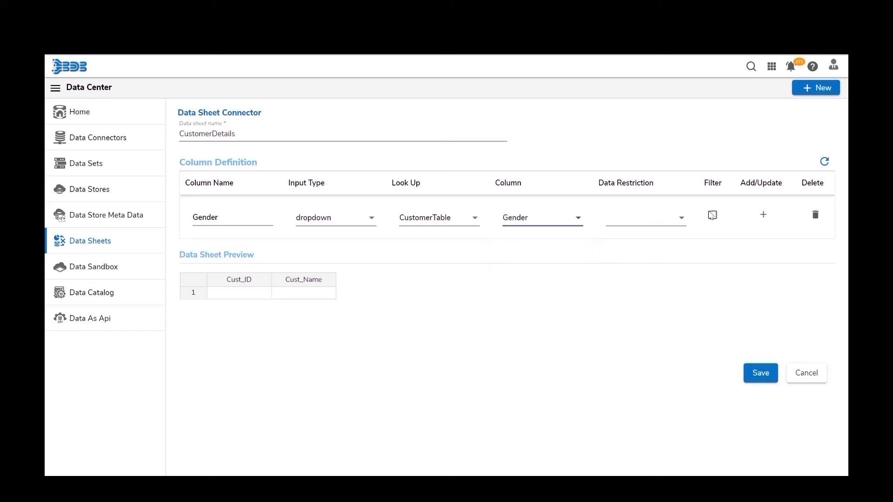
left_click(762, 226)
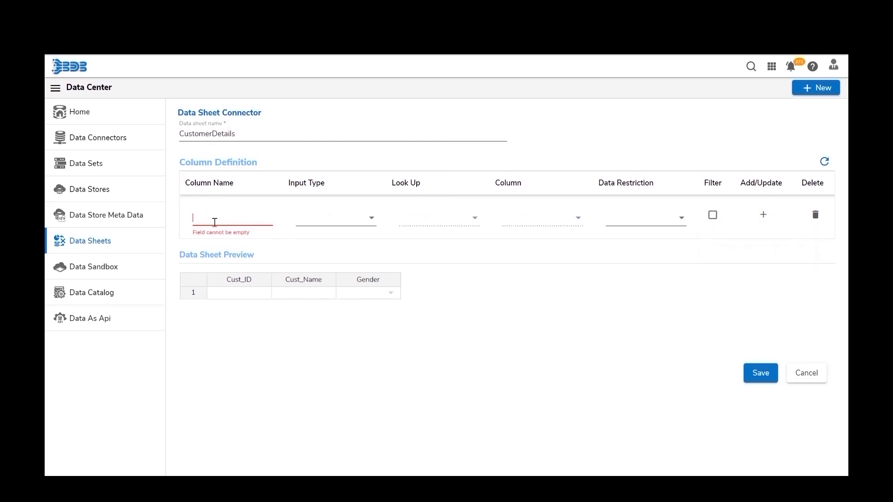
- Add a numeric Salary column and save the CustomerDetails data sheet
type("Salar")
type("y")
key("Tab")
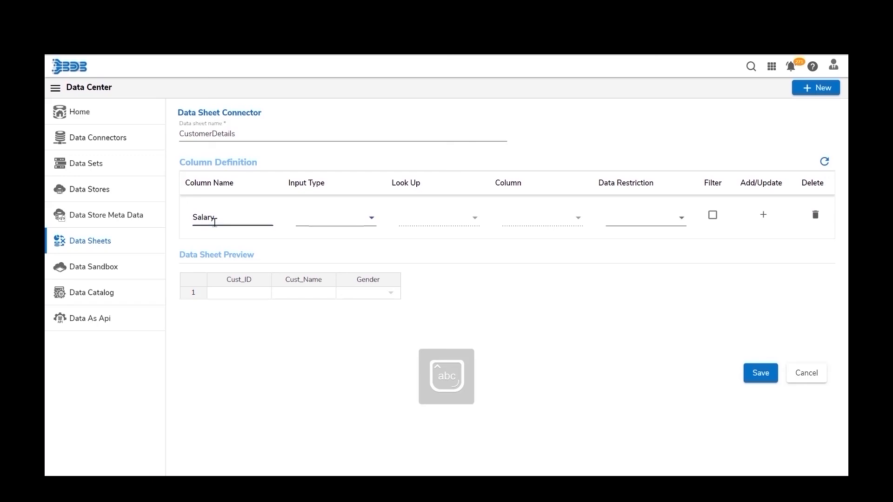
left_click(322, 222)
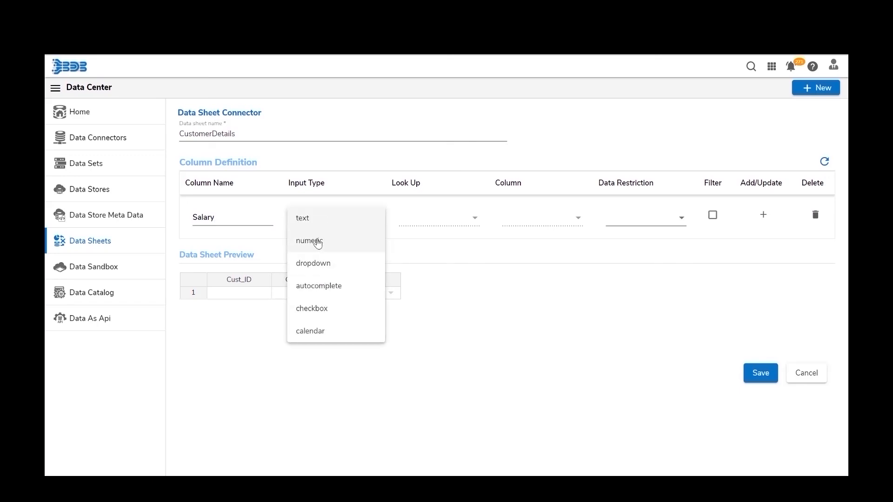
left_click(318, 240)
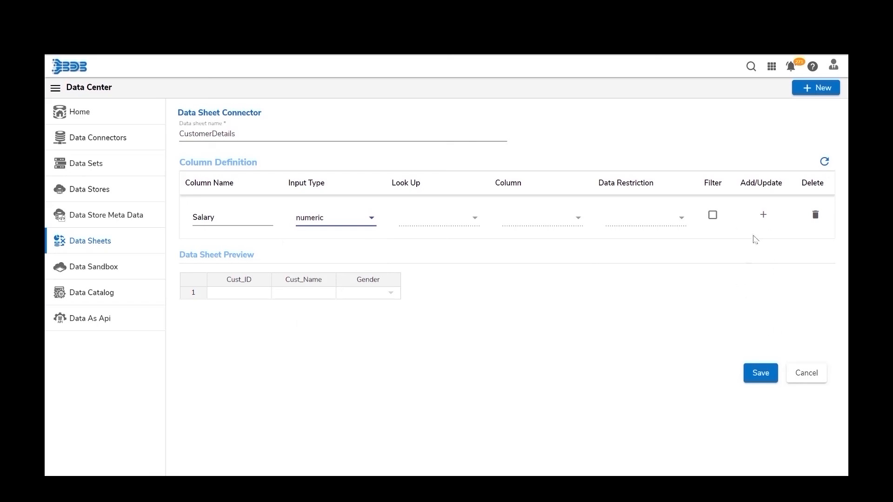
left_click(763, 215)
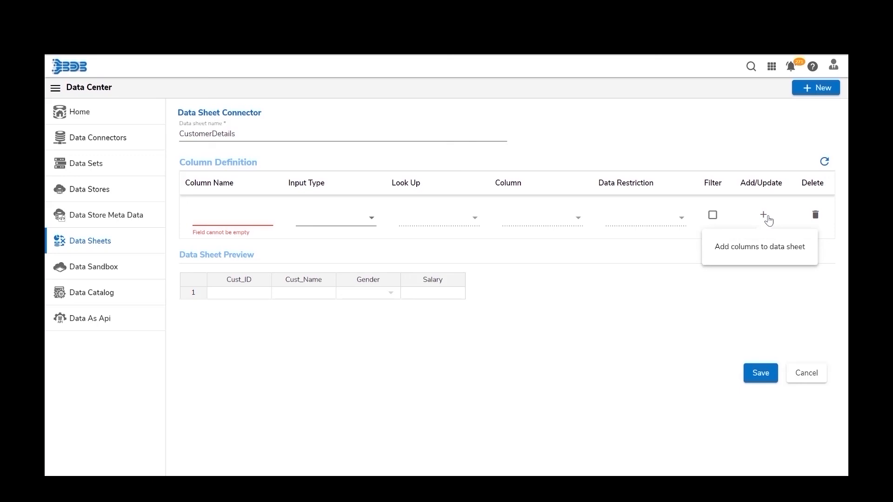
left_click(755, 378)
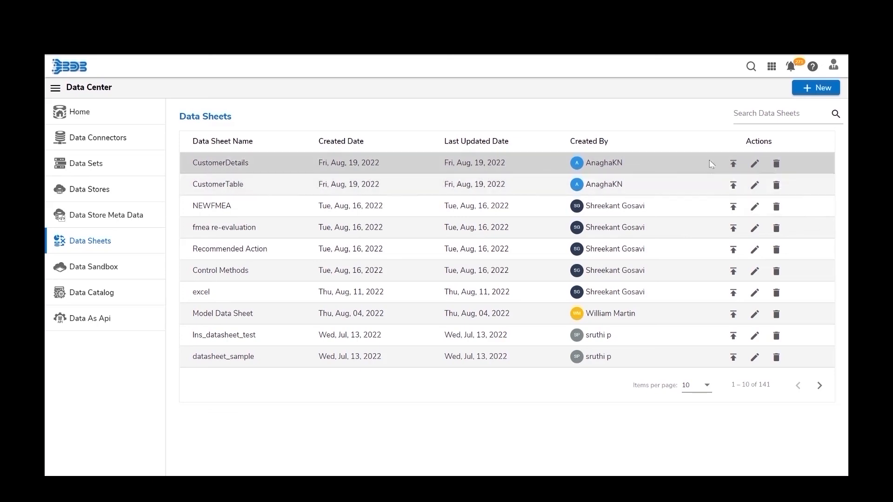
- Start publishing CustomerDetails from the top of the Data Sheets list
left_click(734, 165)
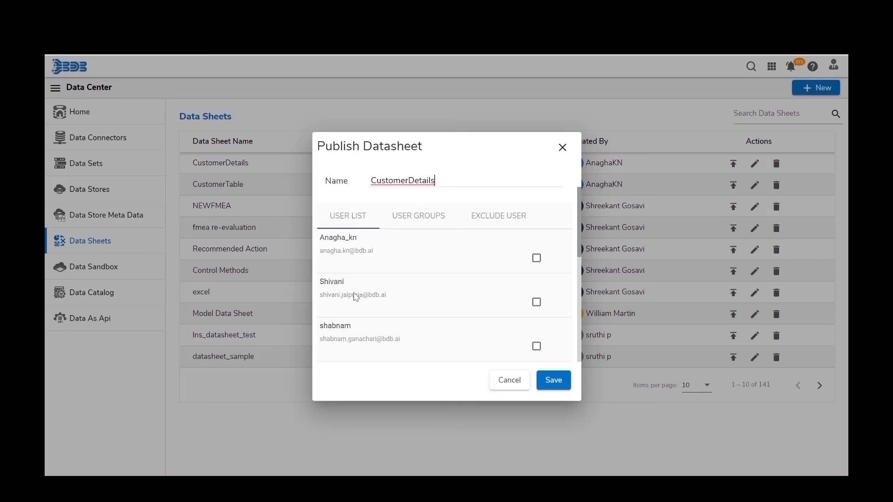
- Publish CustomerDetails to the first user in USER LIST, then go to the Home app
left_click(416, 223)
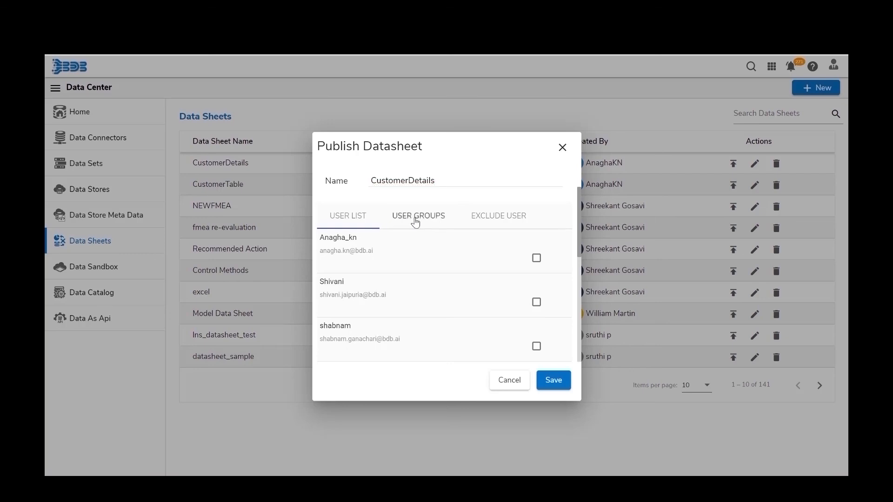
left_click(493, 219)
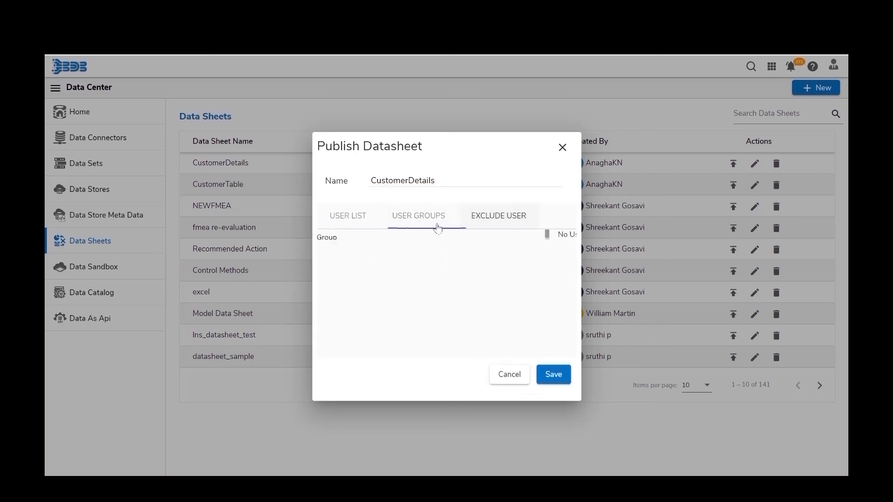
left_click(339, 219)
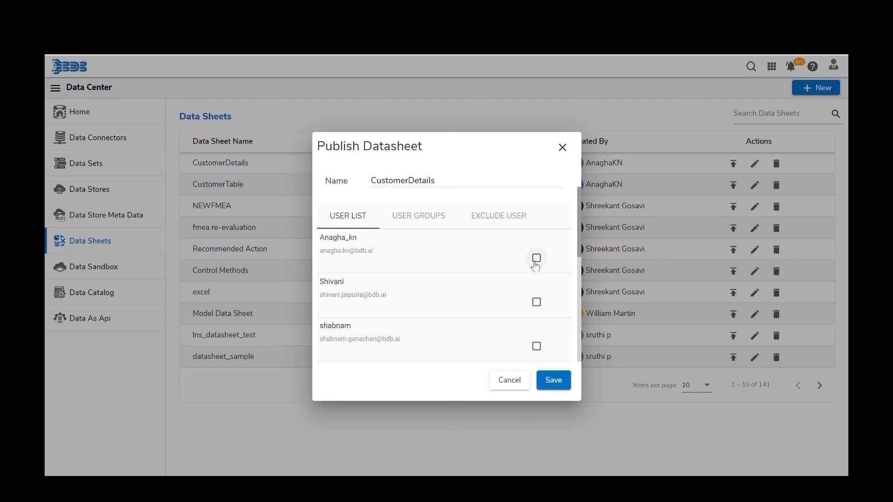
left_click(413, 220)
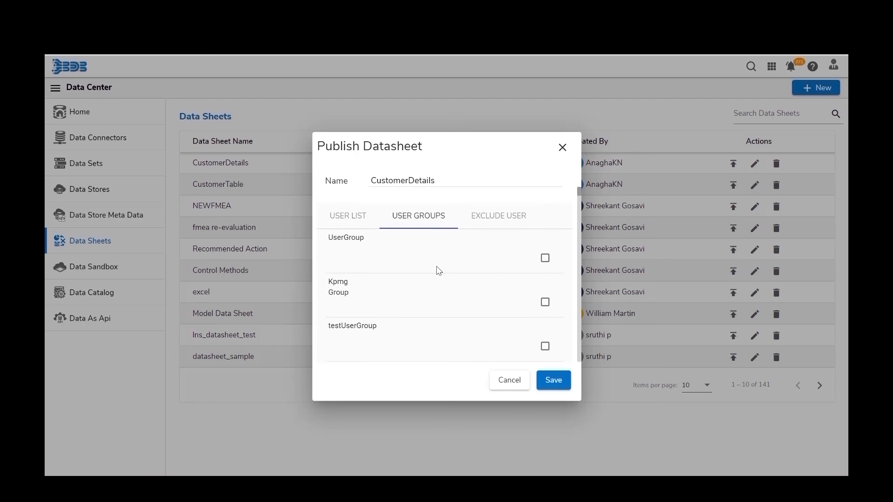
left_click(499, 226)
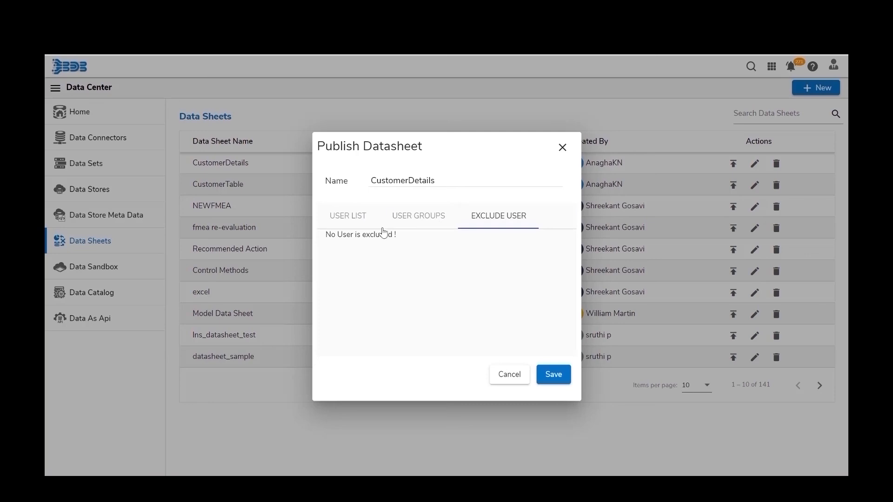
left_click(344, 218)
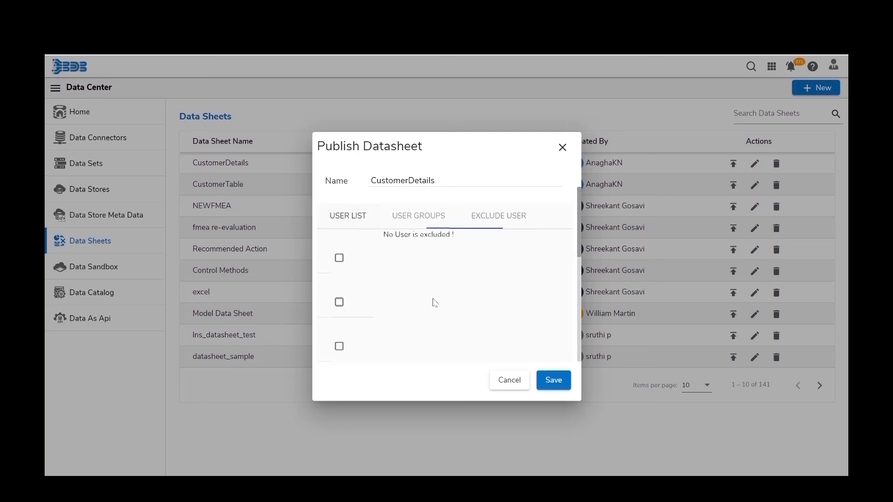
left_click(536, 259)
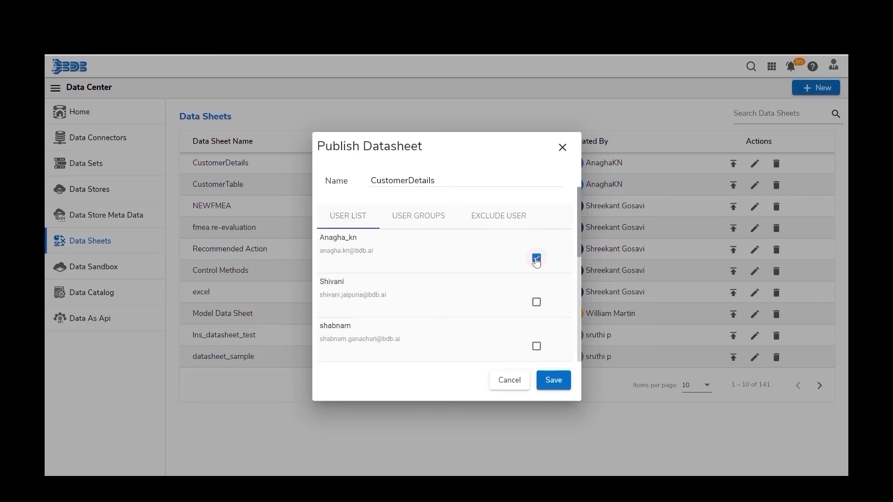
left_click(553, 386)
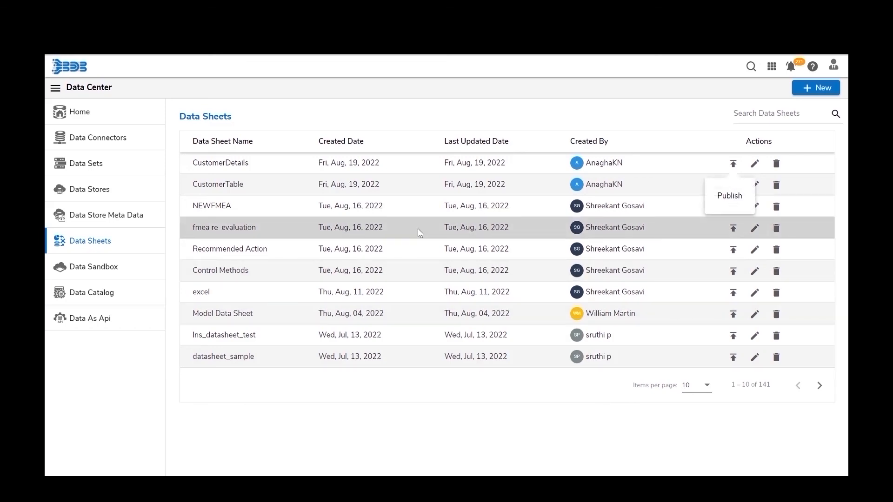
left_click(771, 66)
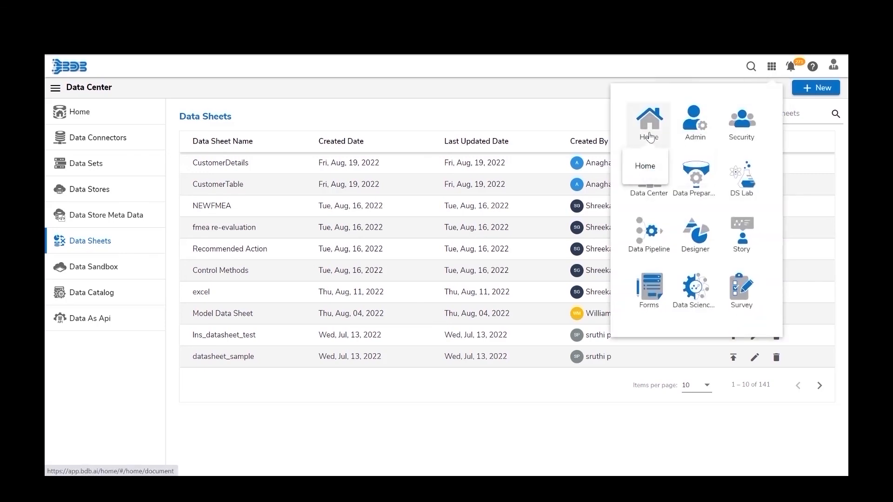
left_click(650, 137)
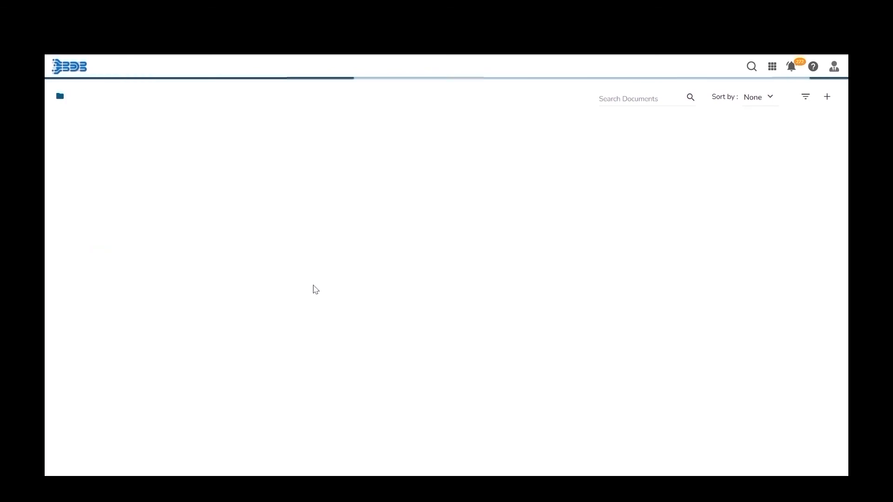
- Open the CustomerDetails card further down the Home document list
scroll(400, 370, "down", 8)
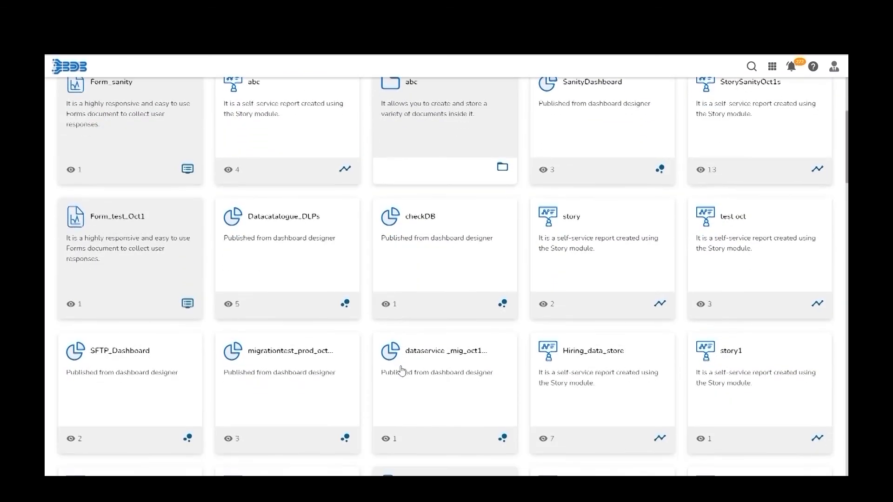
scroll(401, 370, "down", 20)
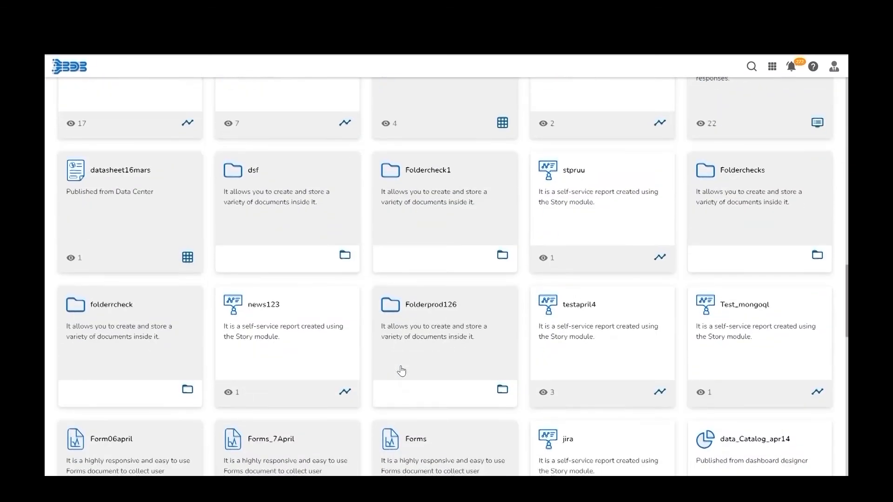
scroll(402, 371, "down", 9)
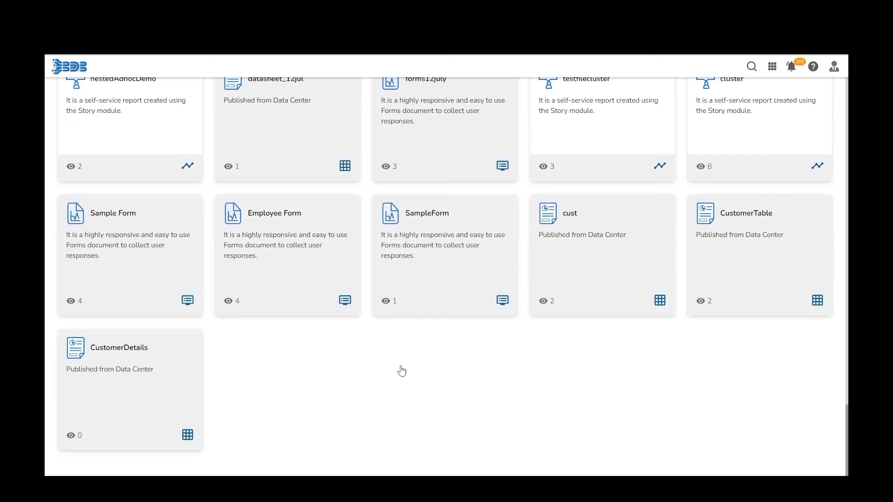
left_click(106, 371)
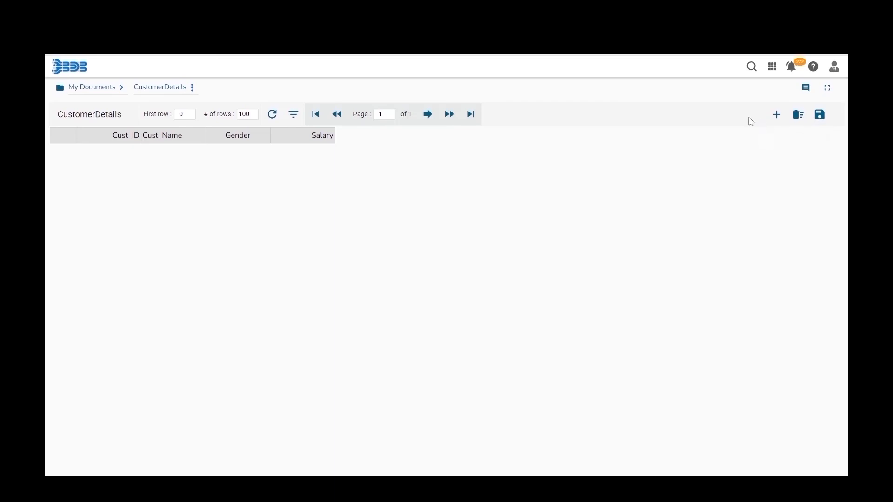
- Add row 1 with Cust_ID 101, a customer name, Gender Male and Salary 27000
left_click(777, 117)
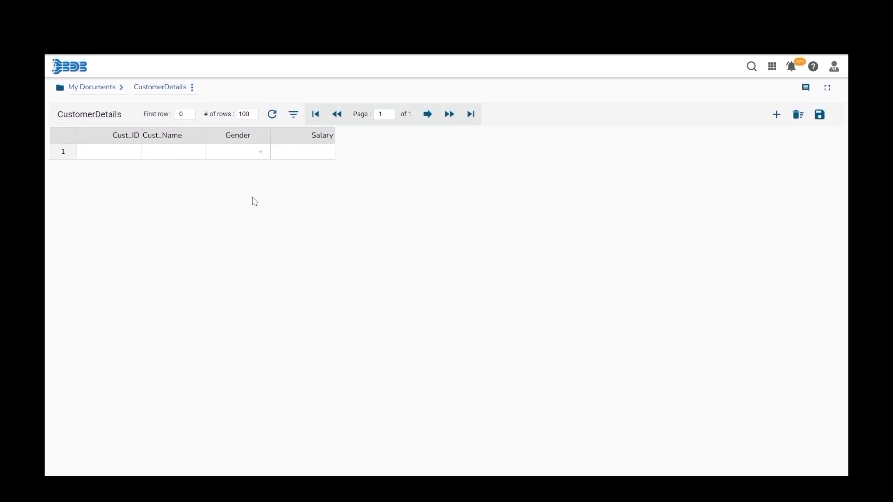
left_click(98, 153)
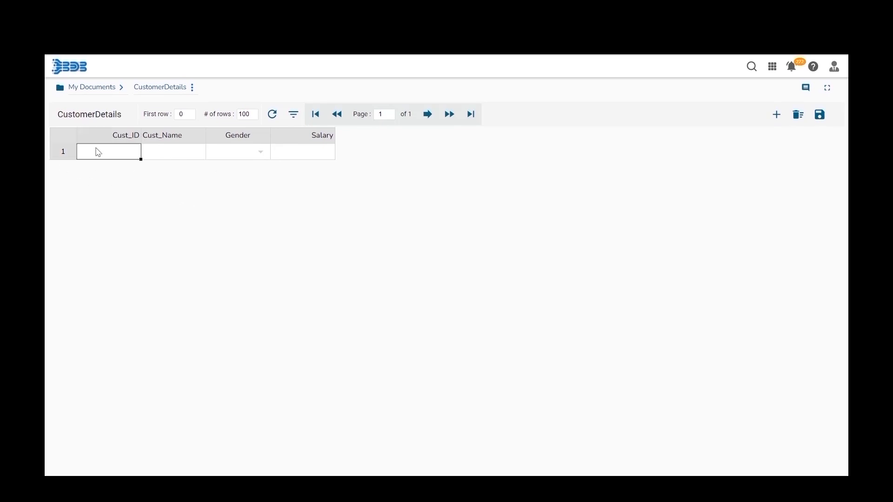
type("101")
key("Tab")
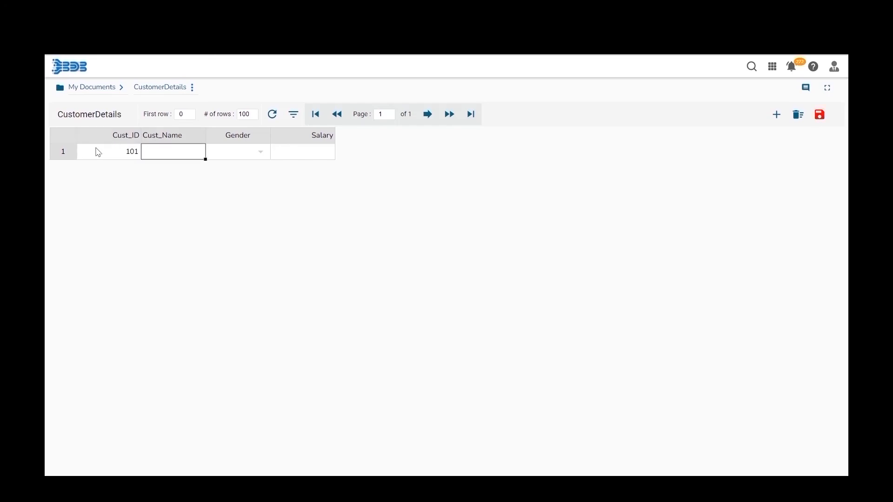
type("Naman")
key("Tab")
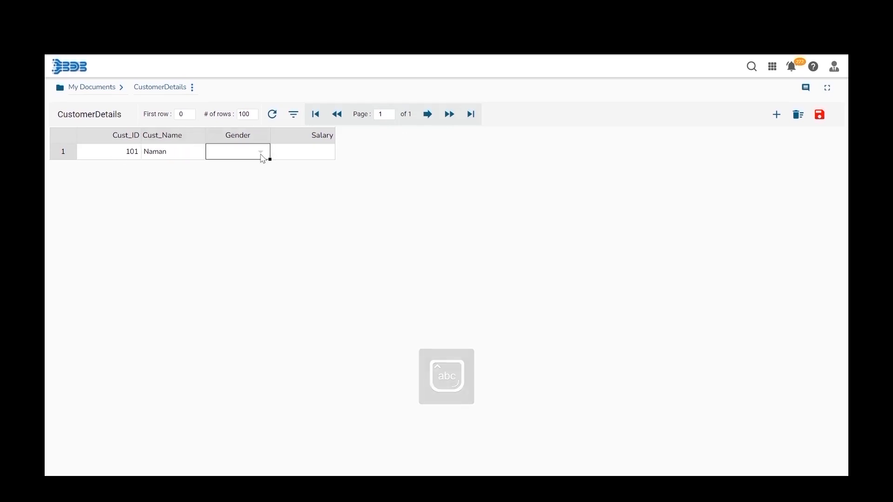
left_click(263, 155)
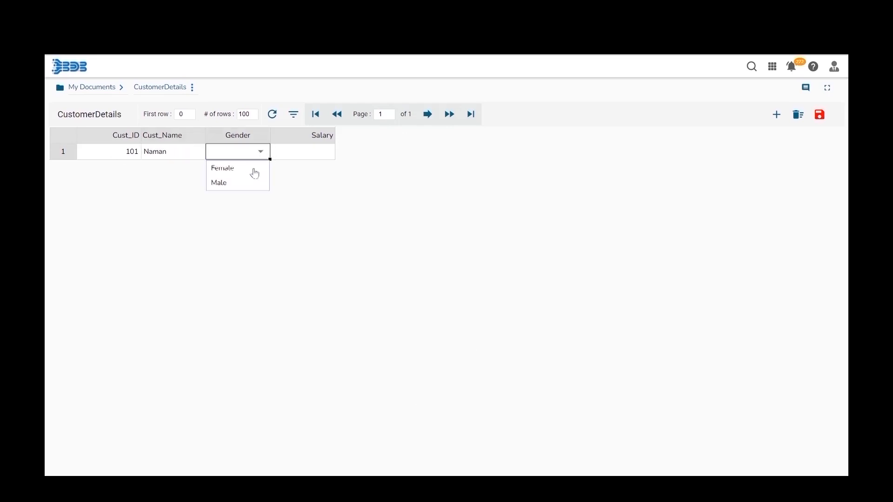
left_click(231, 184)
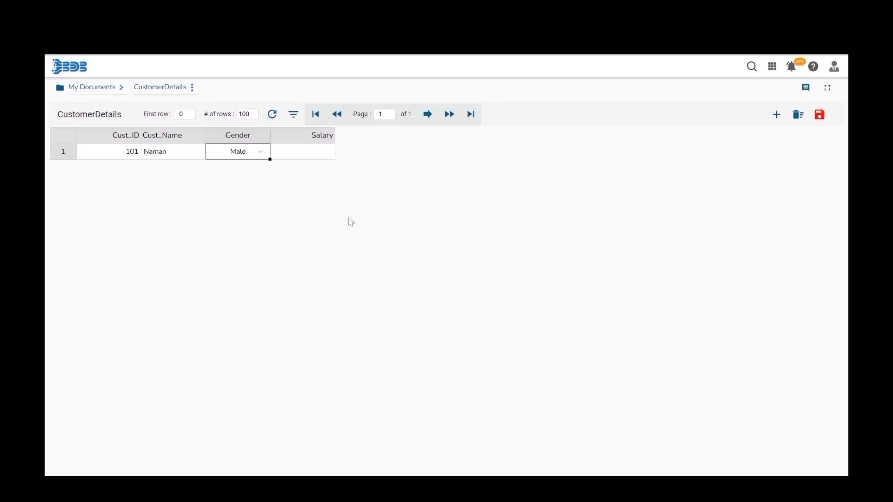
left_click(315, 158)
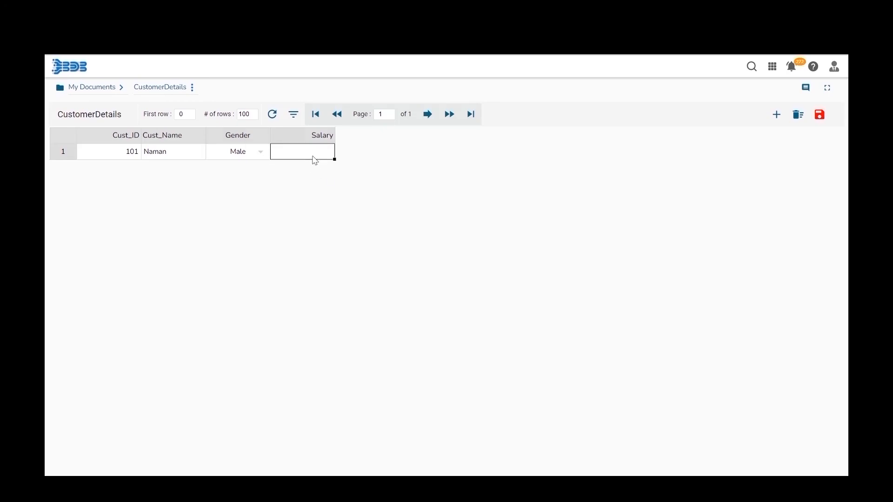
type("27000")
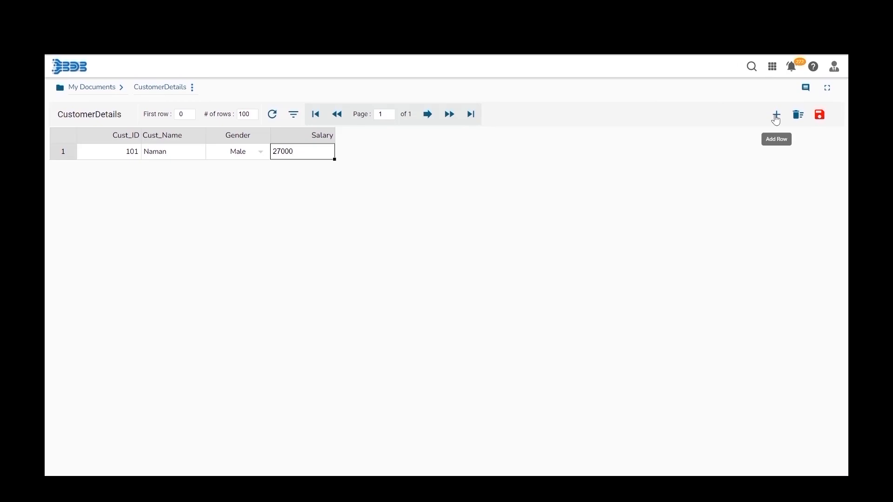
- Add row 2 with Cust_ID 102, a customer name, Female, Salary 300000, then an empty row
left_click(777, 116)
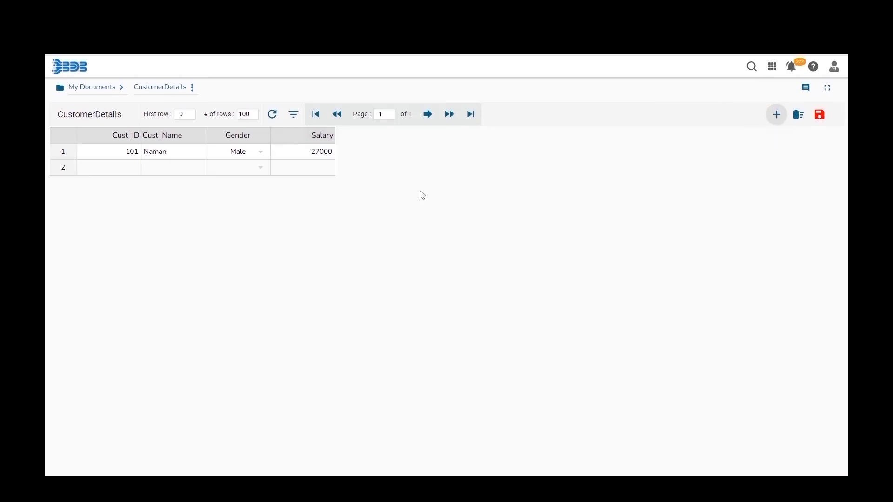
left_click(124, 169)
type("102")
key("Tab")
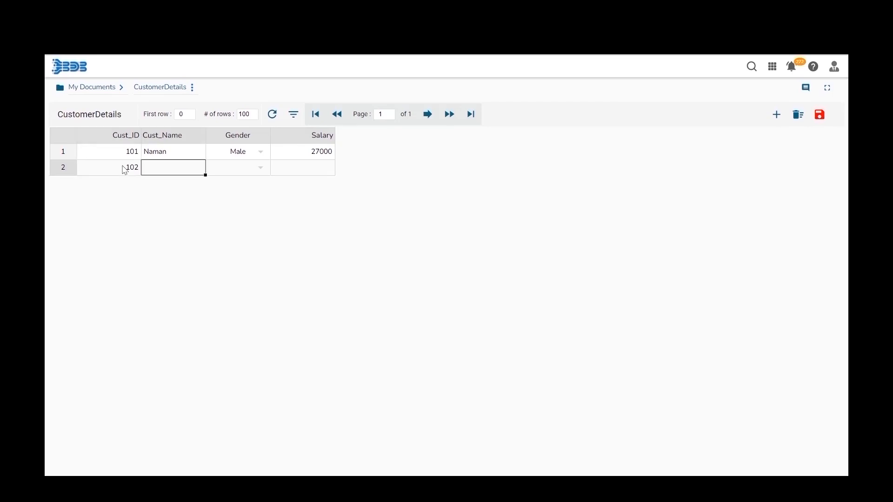
type("Isha")
key("Tab")
left_click(263, 170)
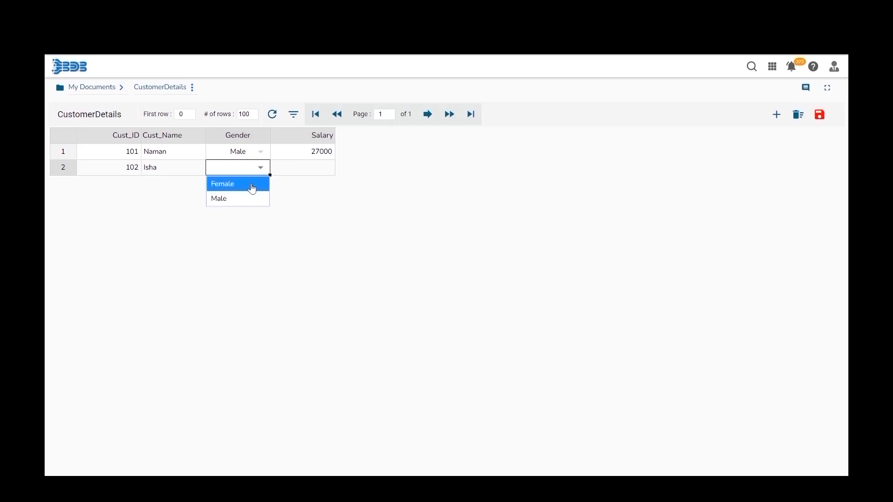
left_click(253, 185)
left_click(300, 173)
type("300000")
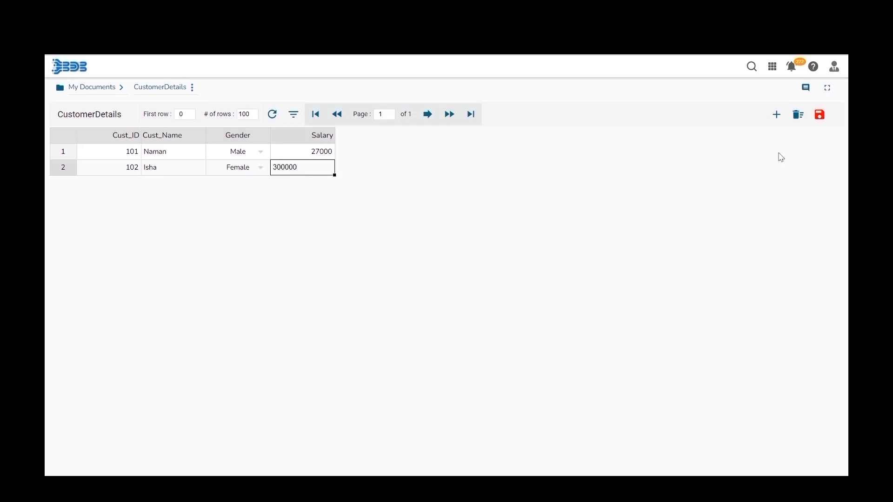
left_click(775, 122)
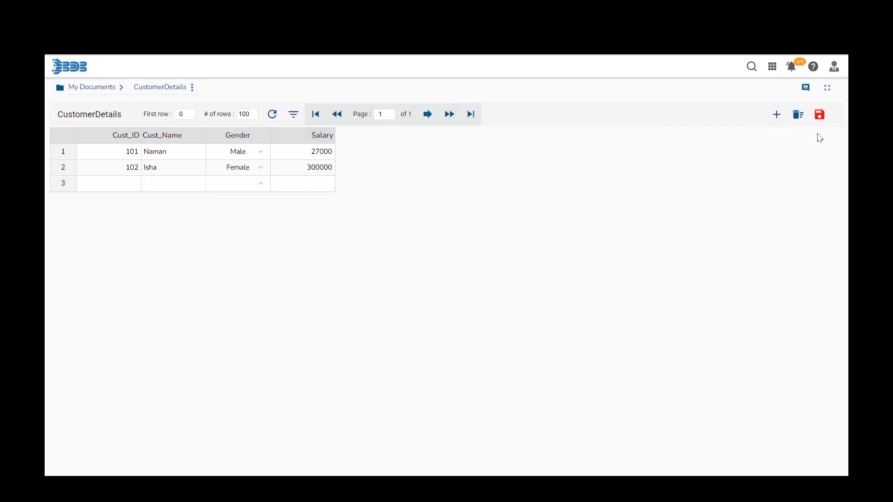
- Save the two customer rows and insert an empty third row
left_click(819, 116)
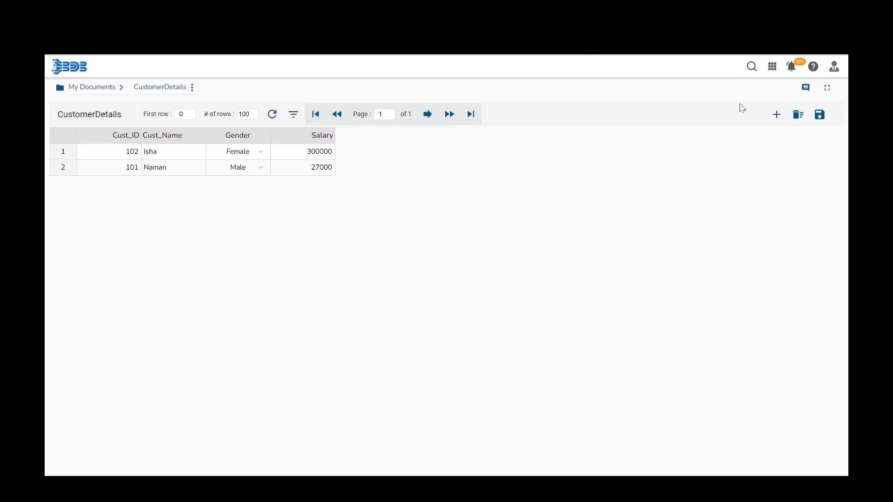
left_click(774, 117)
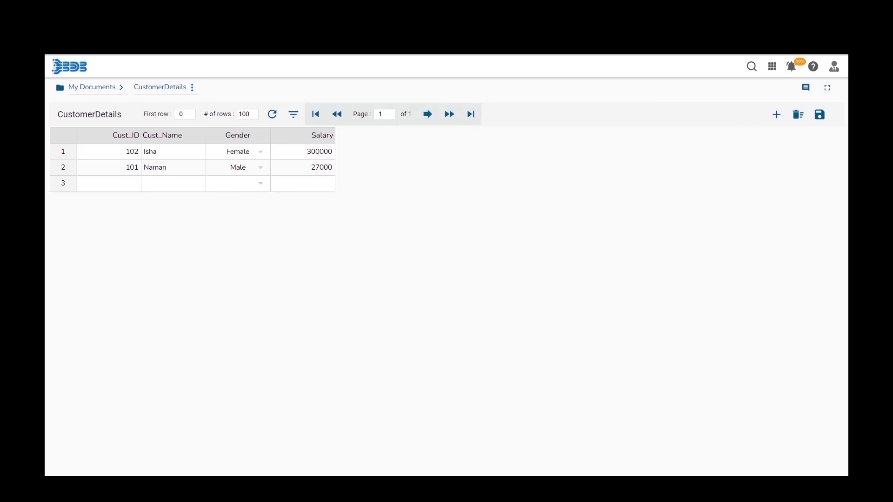
- Copy A2:D13 from Excel's dm sheet and select row 3's Cust_ID cell for pasting
mouse_move(555, 485)
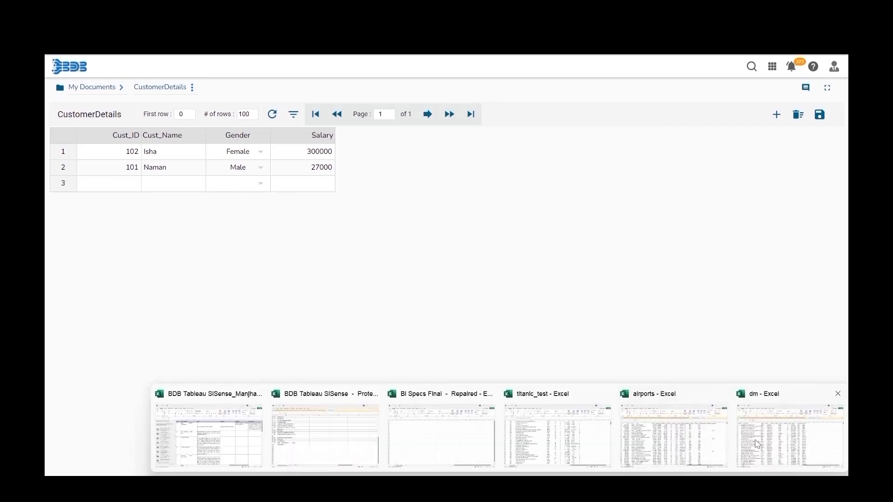
left_click(758, 444)
left_click(75, 158)
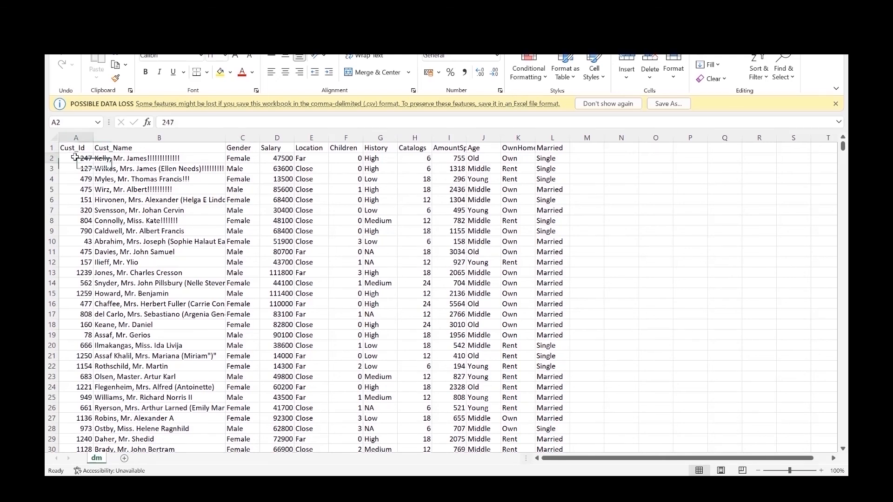
key("shift+Right")
key("shift+Right")
key("shift+Right")
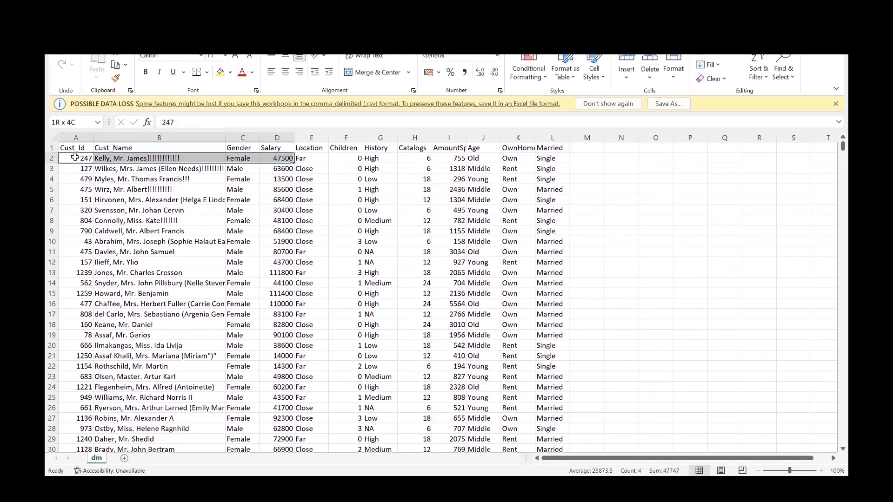
key("shift+Down")
key("shift+Down")
key("shift+Down")
key("shift+Down")
key("shift+Down")
key("shift+Down")
key("shift+Down")
key("shift+Down")
key("shift+Down")
key("shift+Down")
key("shift+Down")
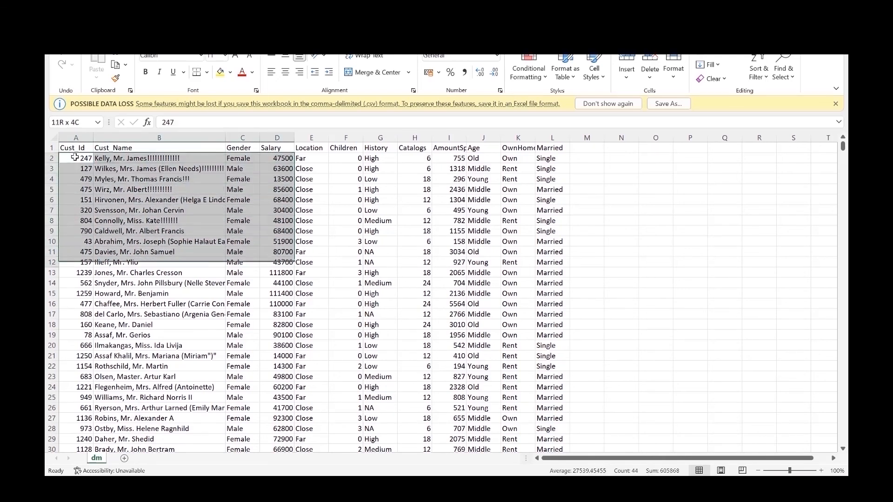
key("ctrl+c")
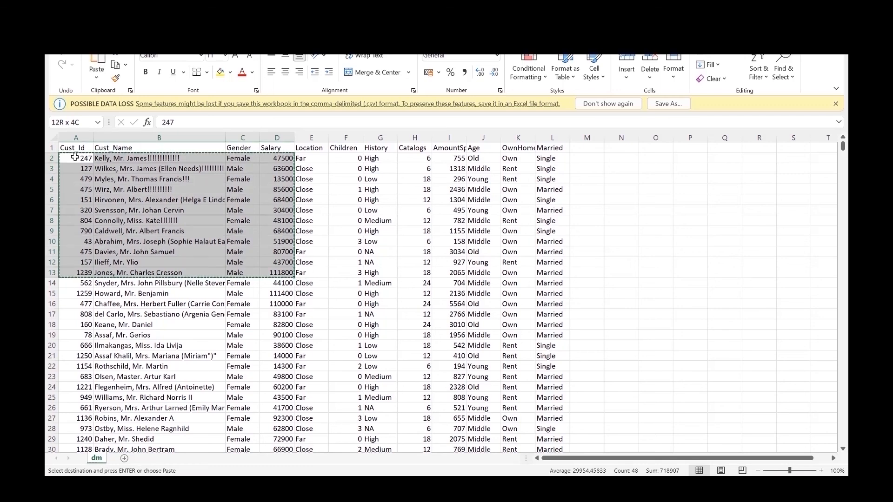
key("alt+Tab")
left_click(95, 186)
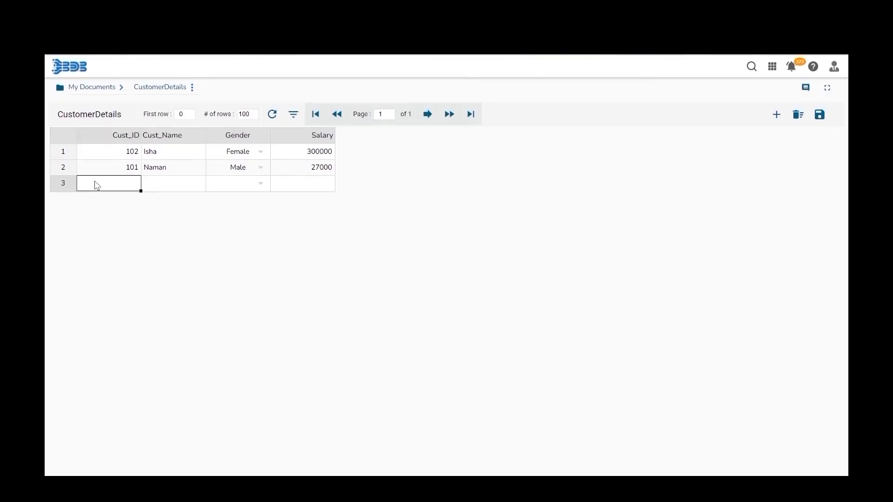
- Paste the 12 copied customer rows into rows 3–14 of CustomerDetails and save the sheet
key("ctrl+v")
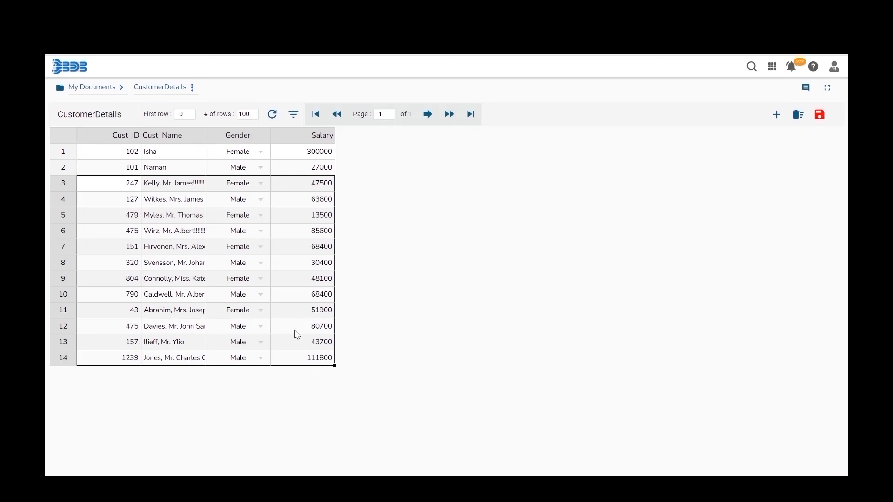
left_click(825, 124)
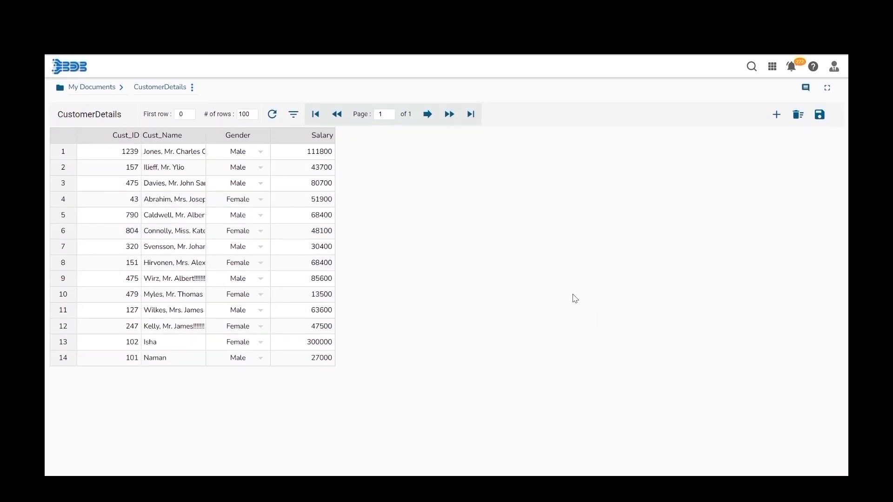
- Filter the CustomerDetails data by the Cust_ID field
left_click(294, 116)
left_click(411, 302)
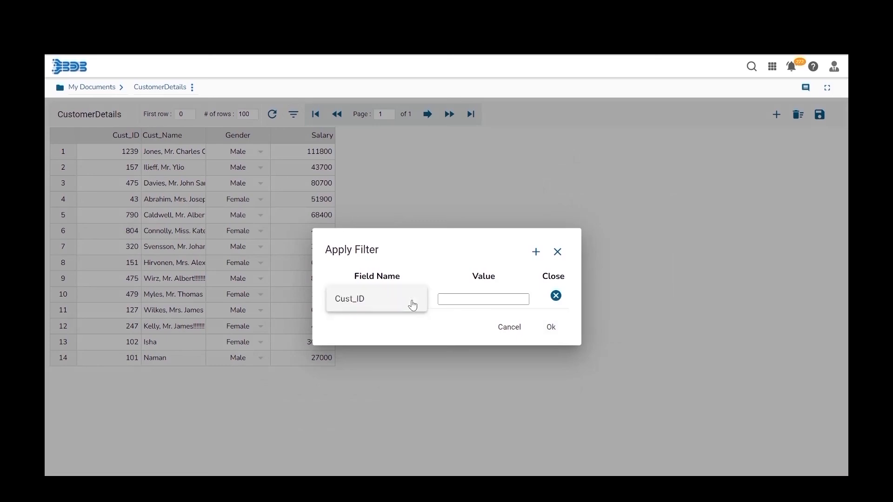
left_click(373, 303)
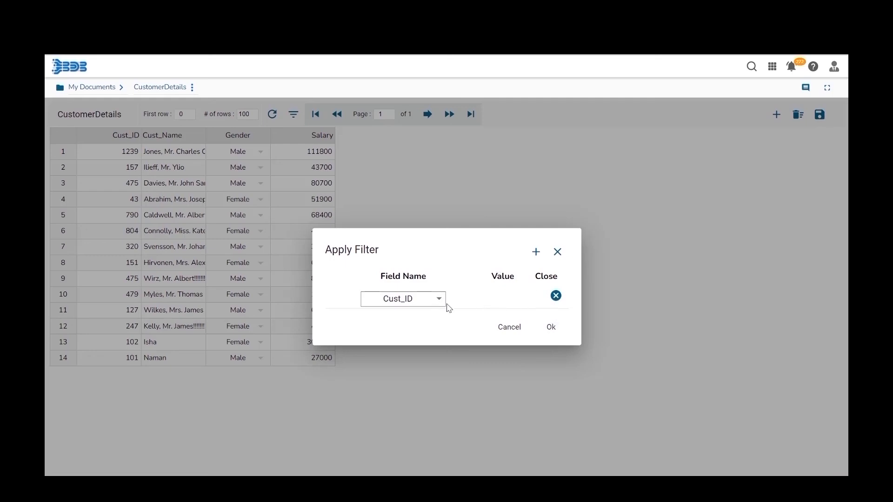
left_click(547, 327)
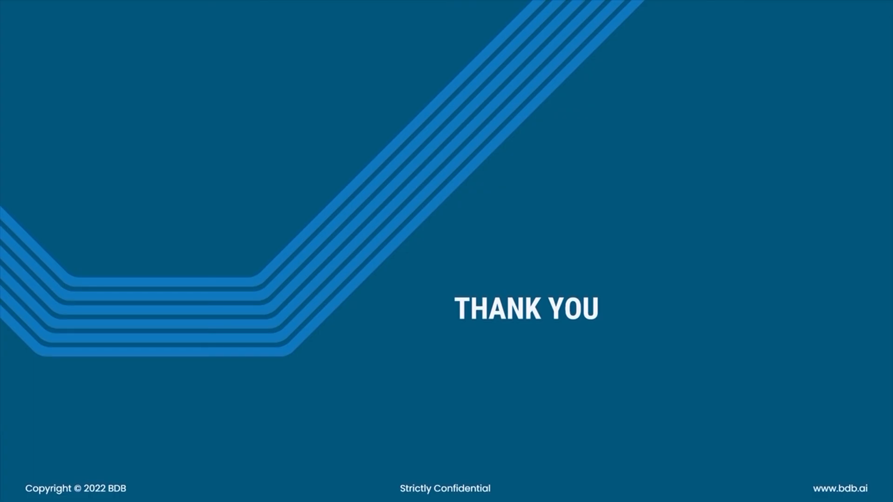